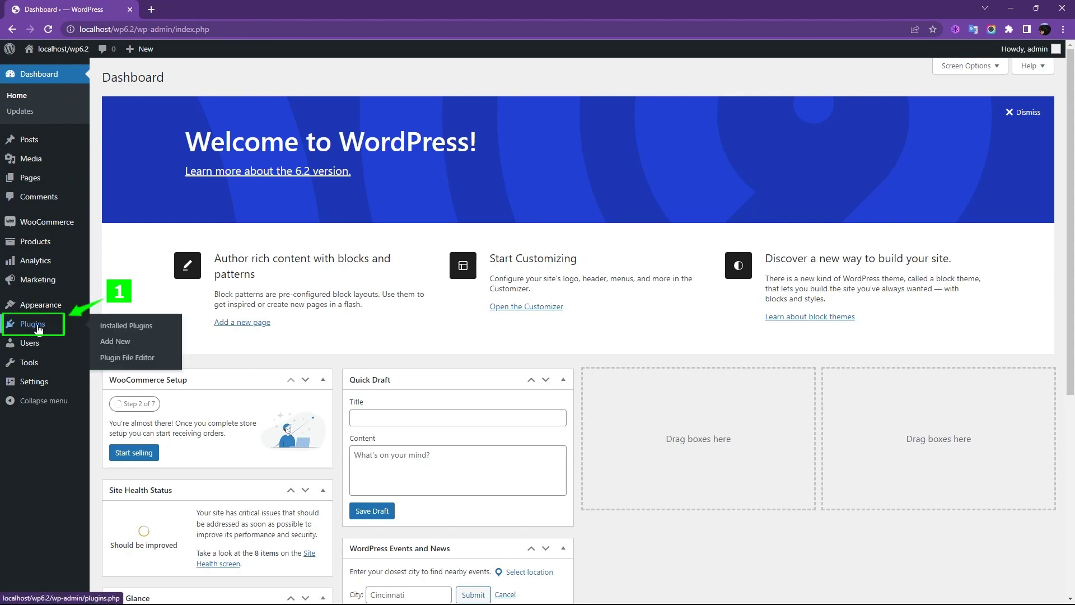
- Search the plugin directory for "Asanaplugins", and install and activate Product Bundle Builder for WooCommerce
left_click(39, 328)
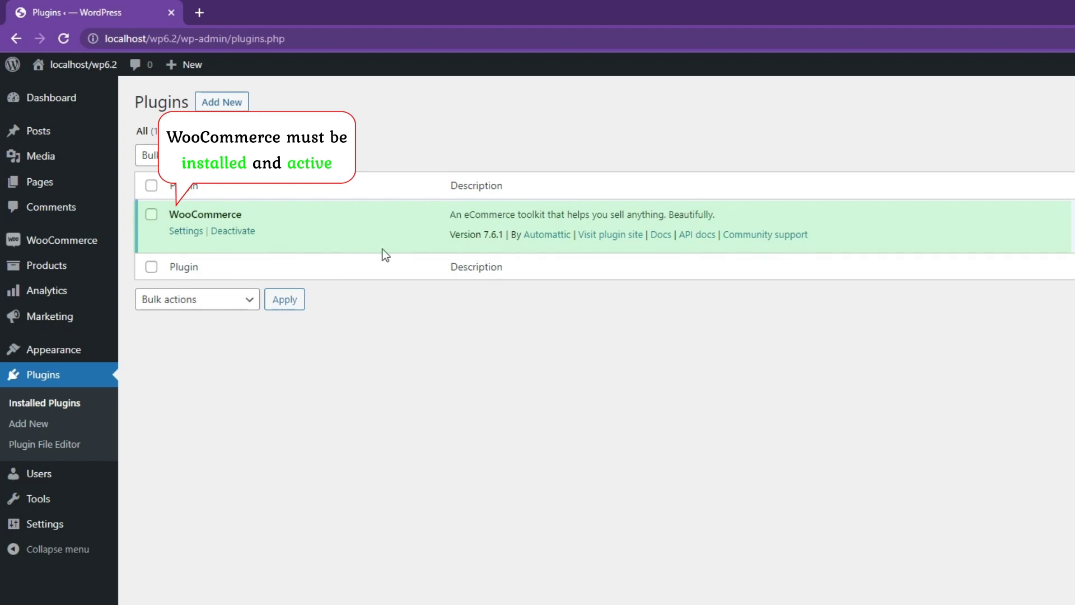
left_click(220, 105)
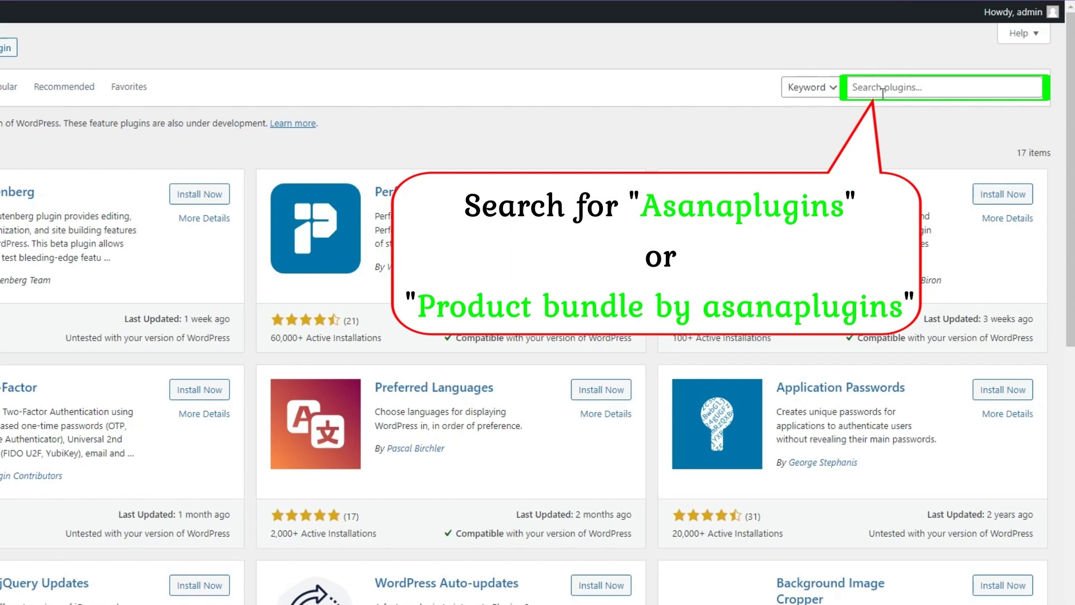
left_click(883, 93)
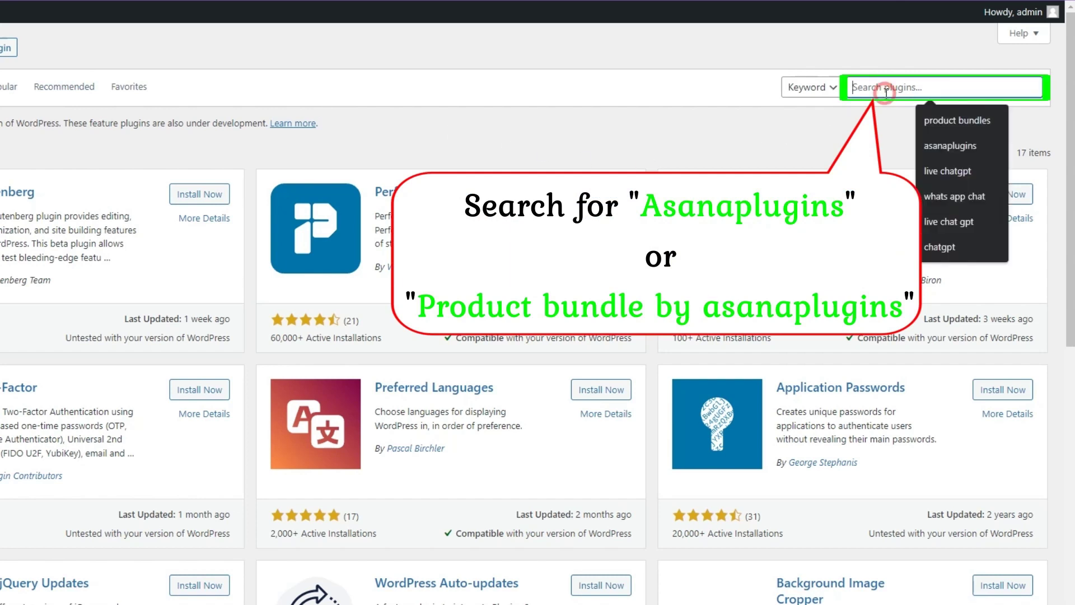
type("Asanaplugins")
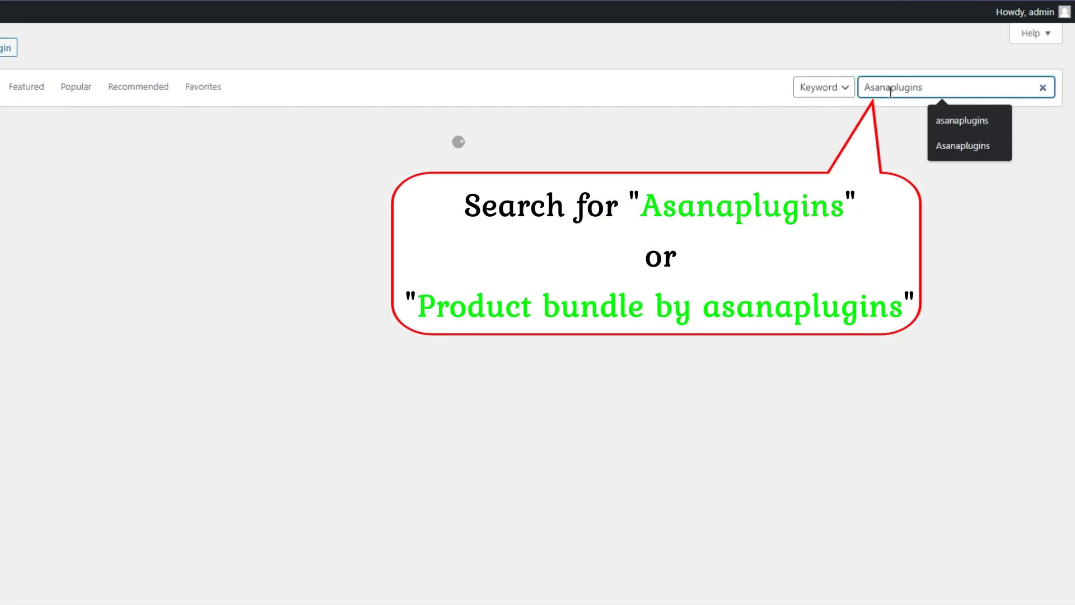
key("Return")
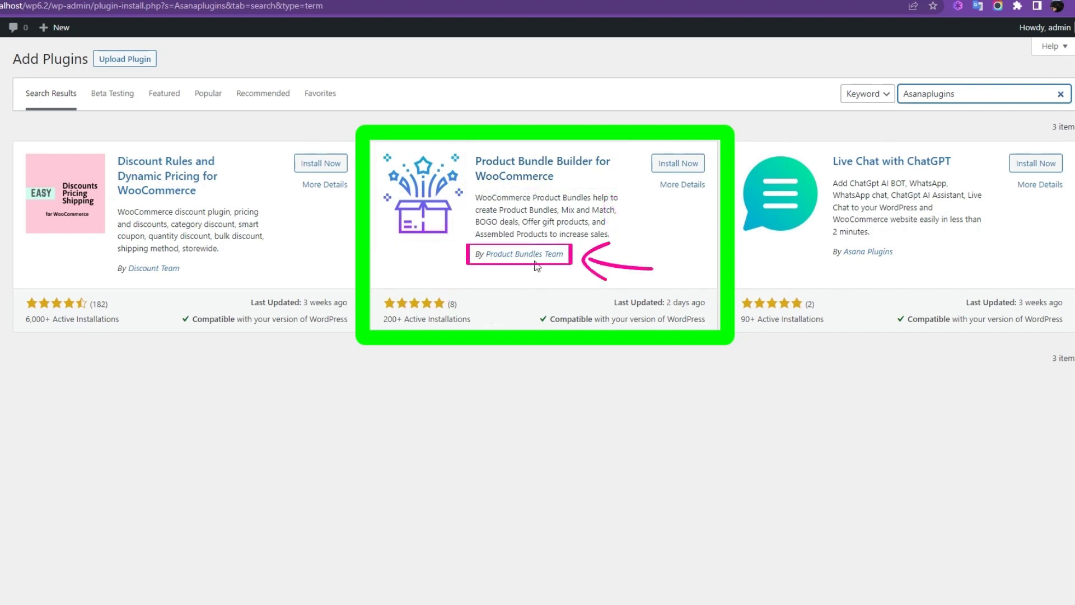
left_click(674, 173)
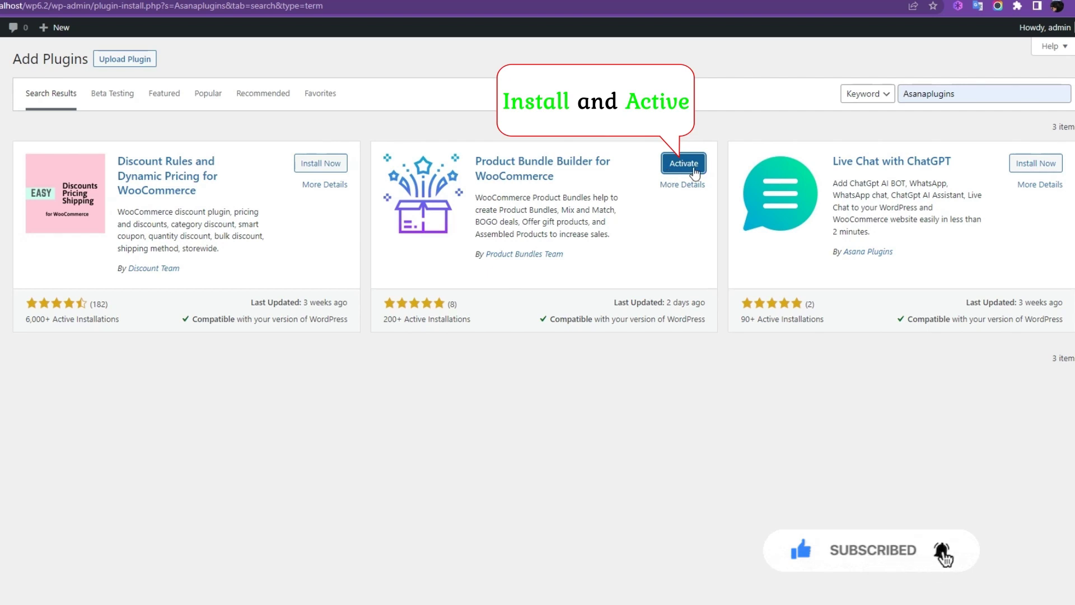
left_click(686, 169)
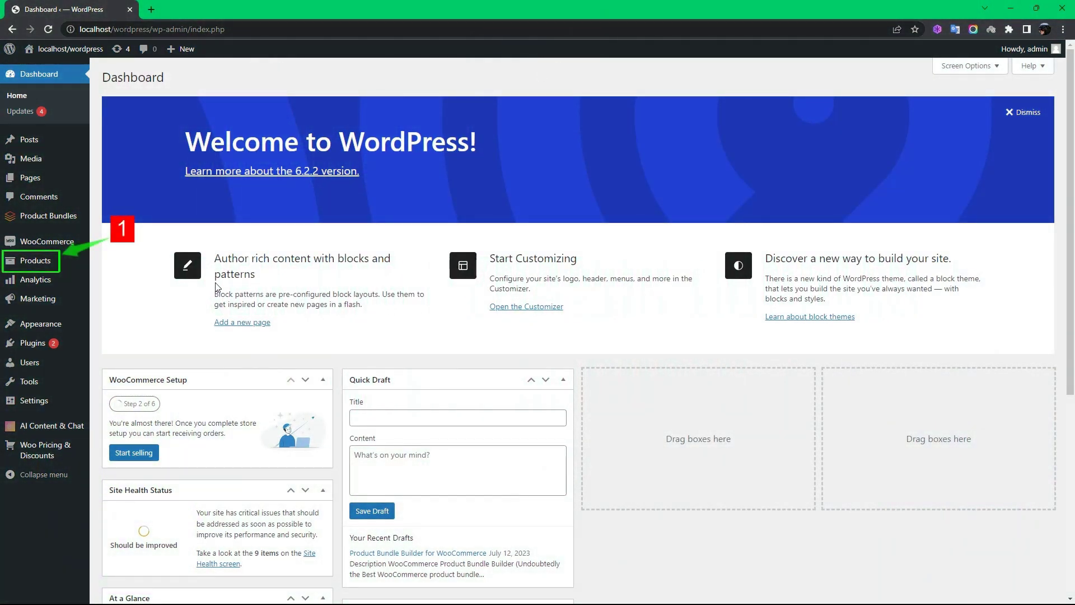
- Create a new WooCommerce product named "Camera Bundle"
mouse_move(23, 264)
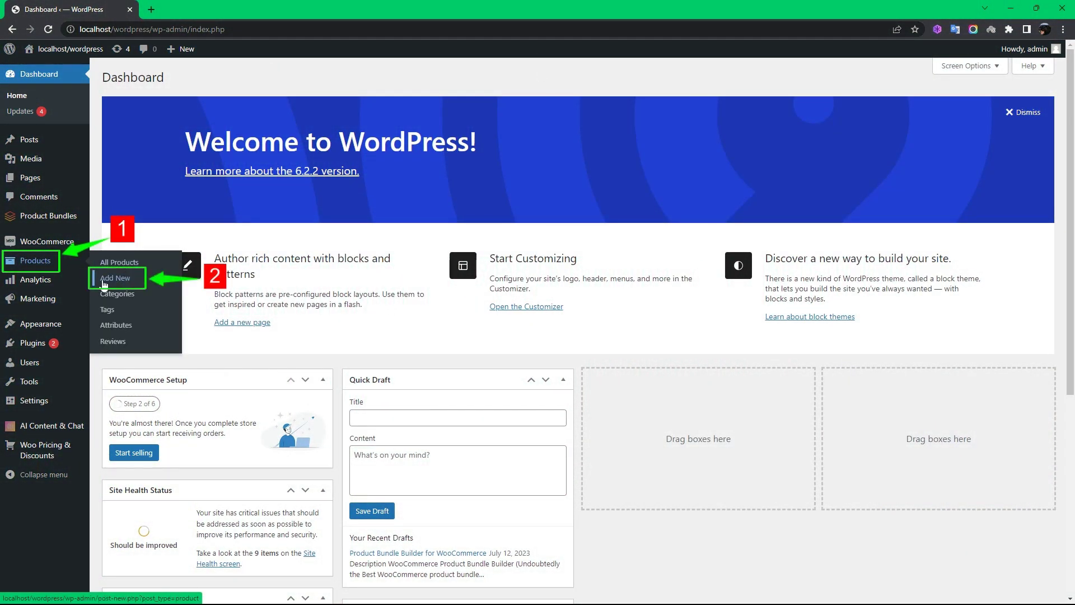
left_click(124, 284)
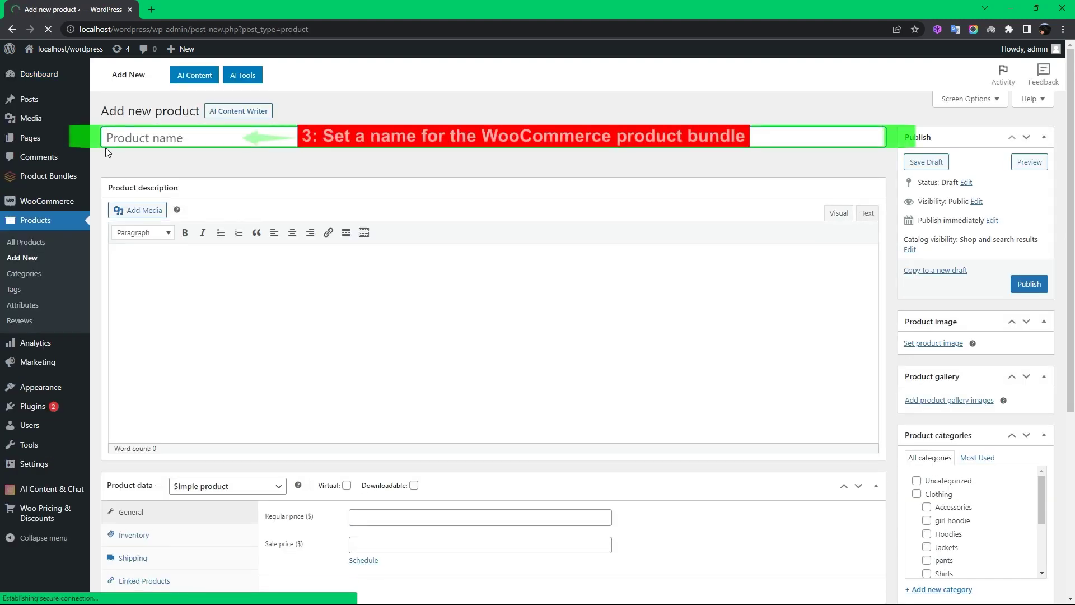
left_click(190, 135)
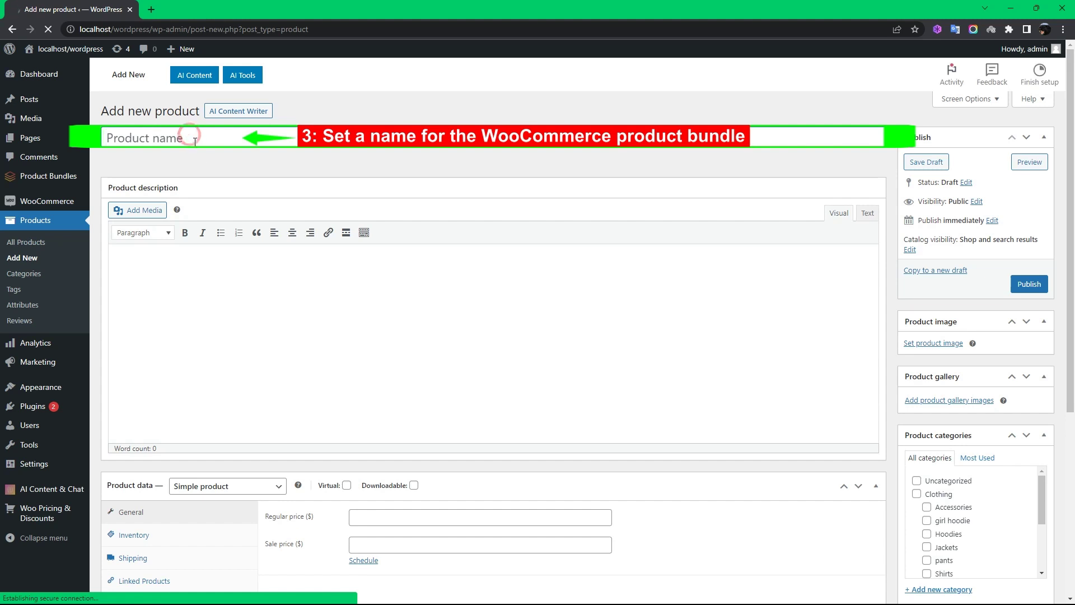
type("Camera Bundle")
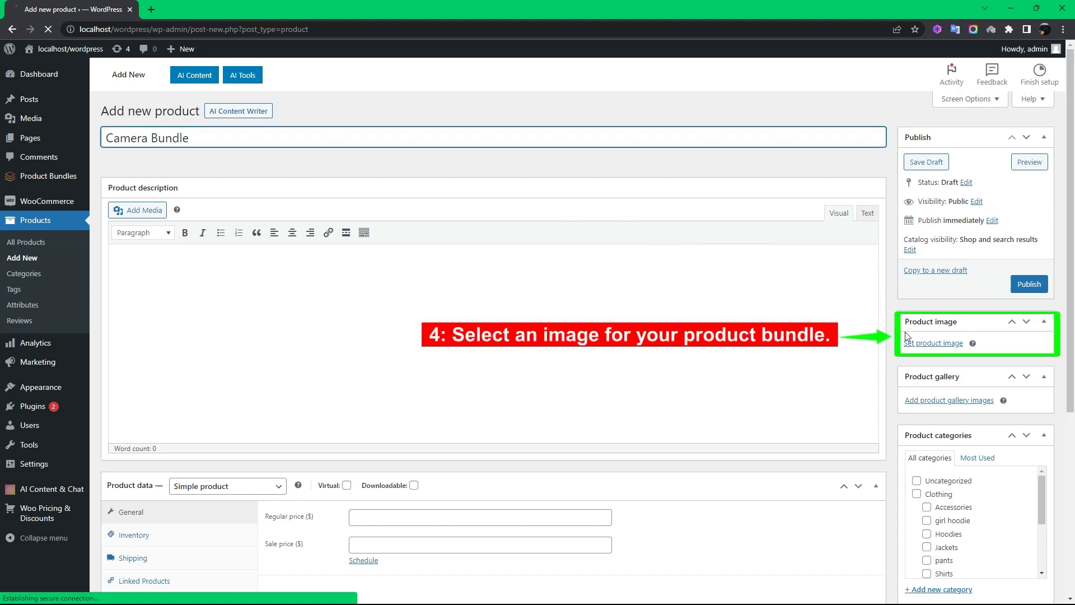
- Set the camera equipment photo Essential-Photography-Equipment-0.jpg from the media library as the product image
left_click(908, 348)
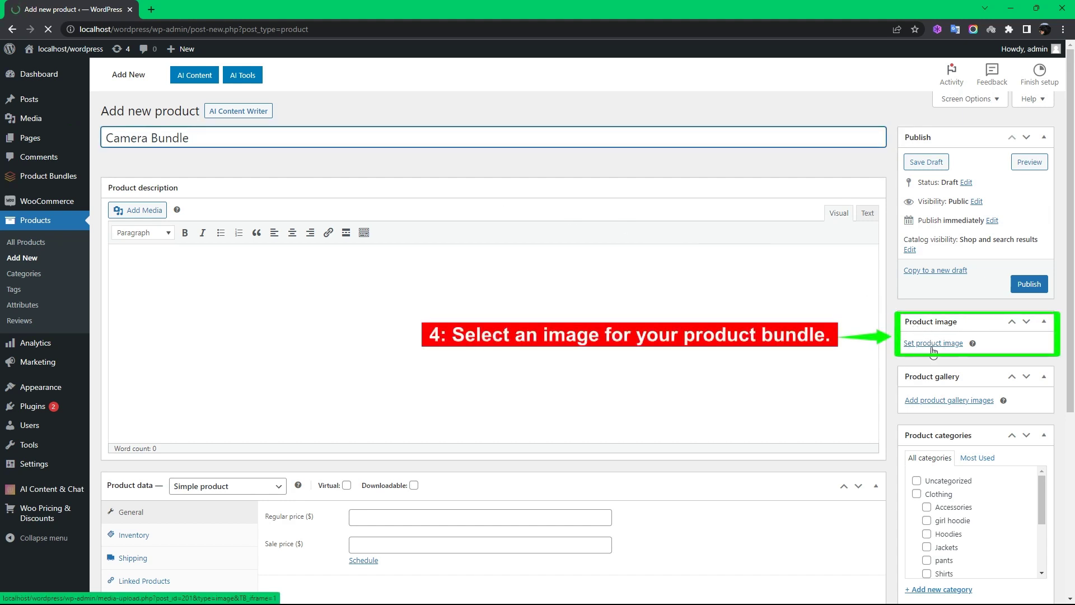
left_click(934, 344)
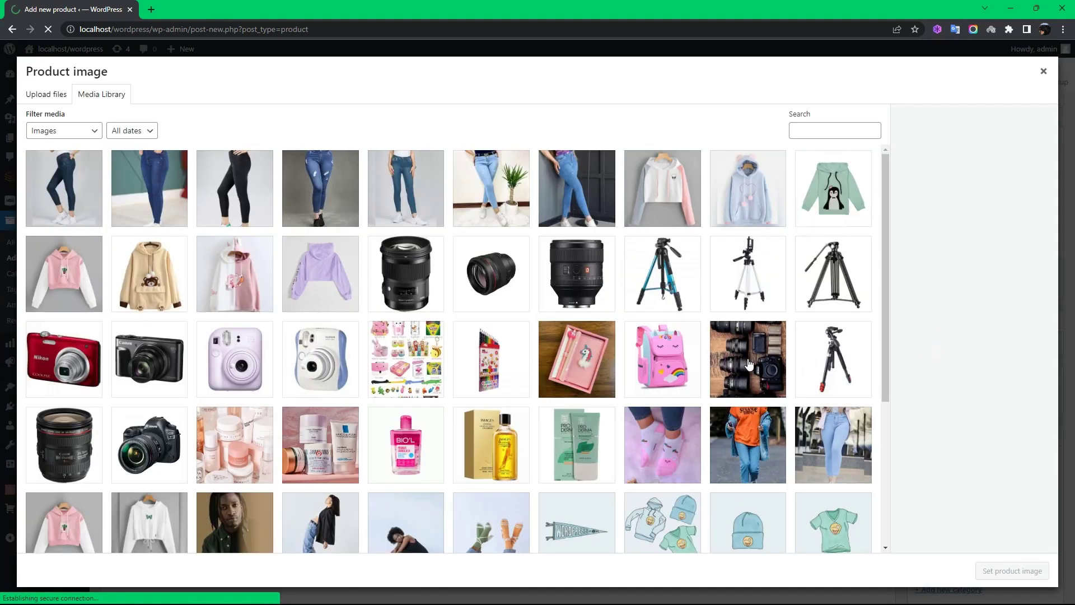
left_click(748, 364)
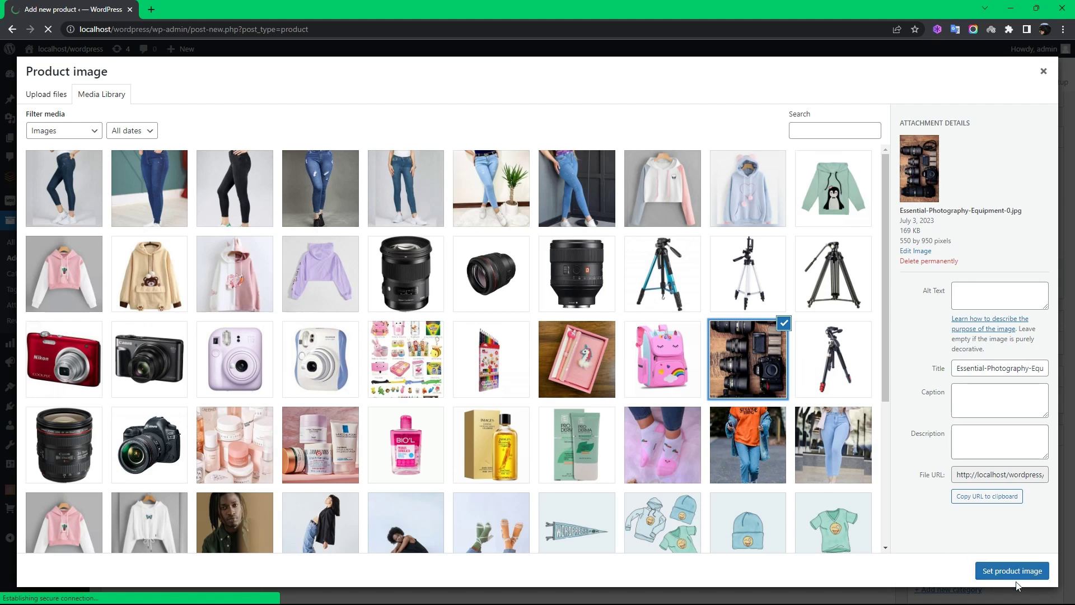
left_click(1017, 576)
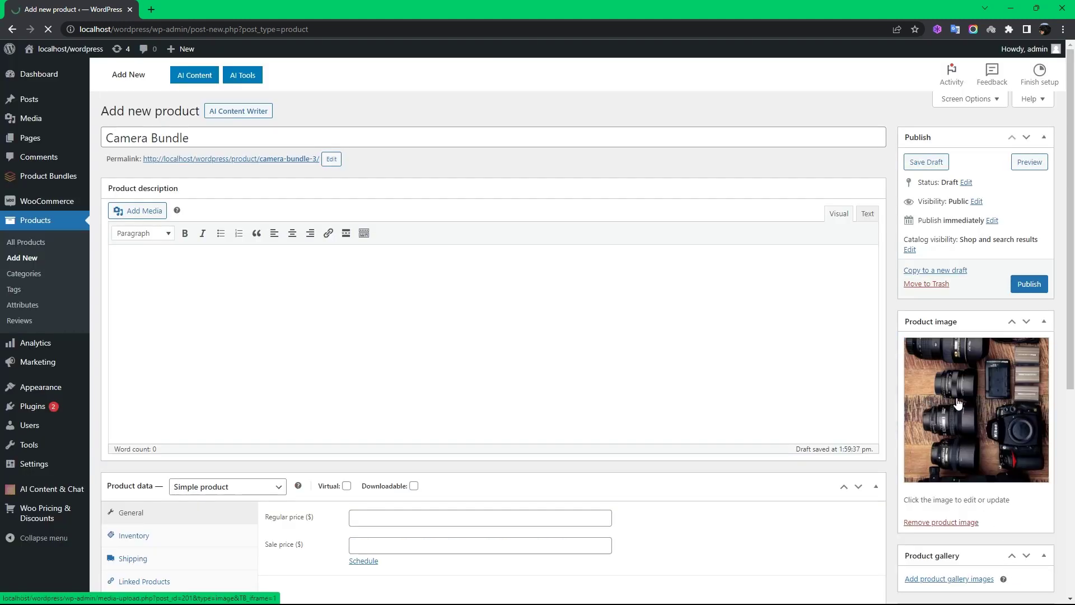
- Change the product type to Product bundle and open its Product Bundles settings
scroll(825, 329, "down", 5)
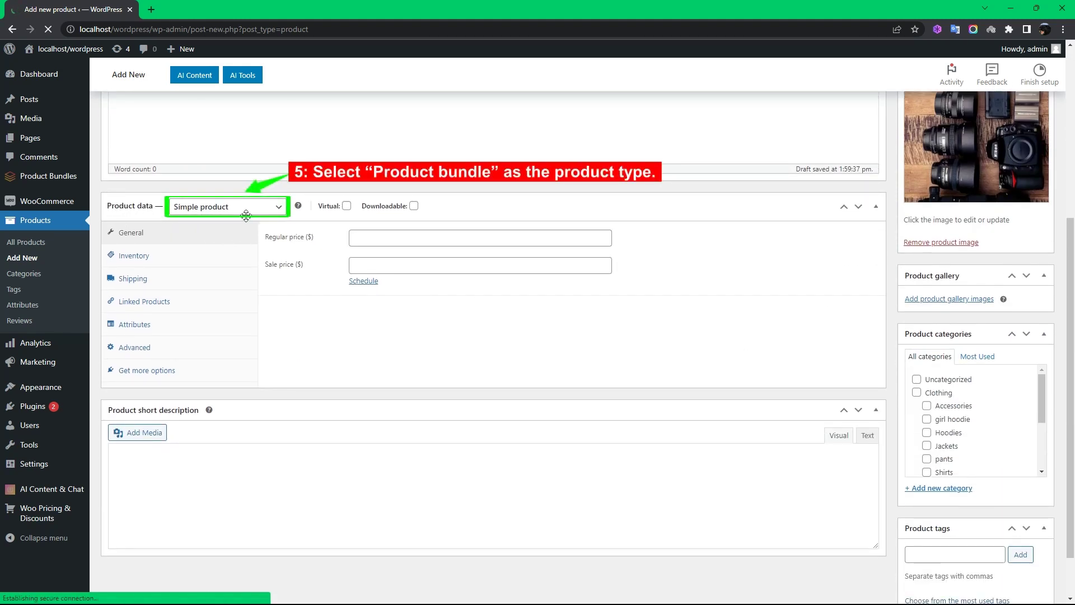
left_click(279, 210)
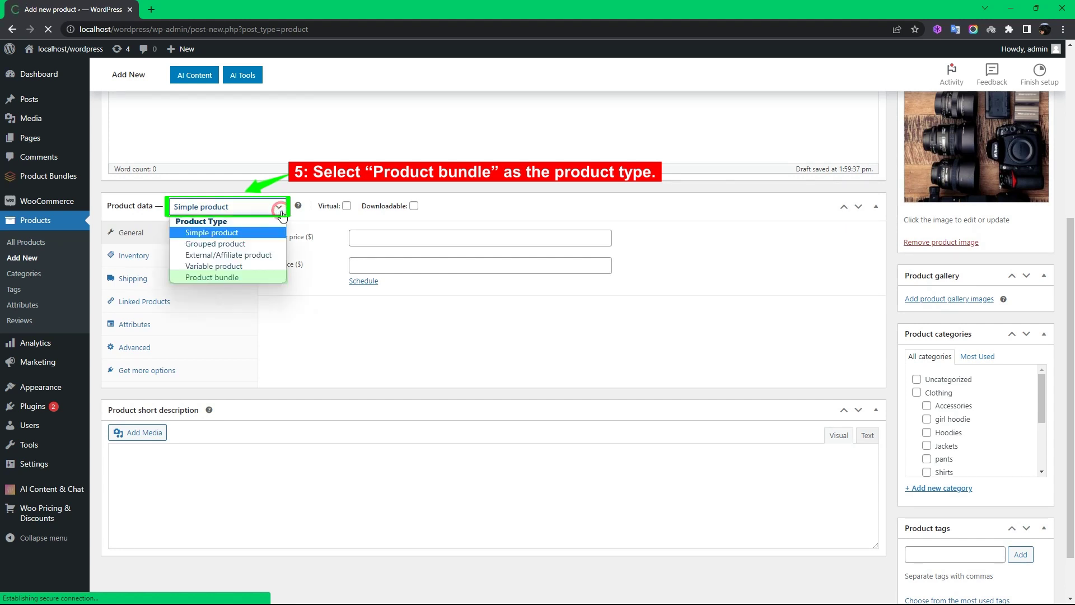
left_click(209, 278)
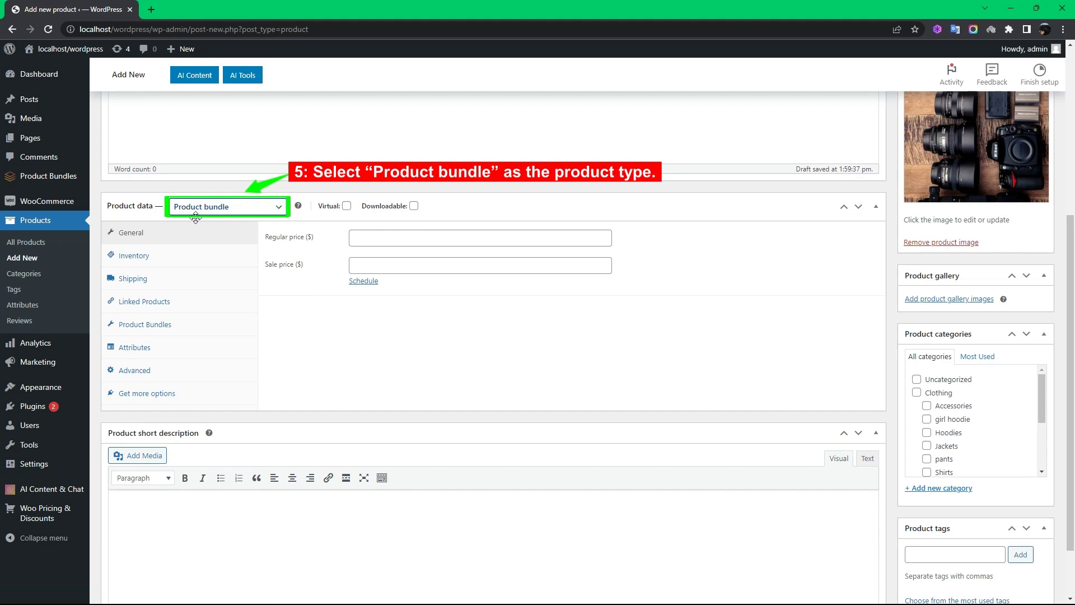
left_click(150, 332)
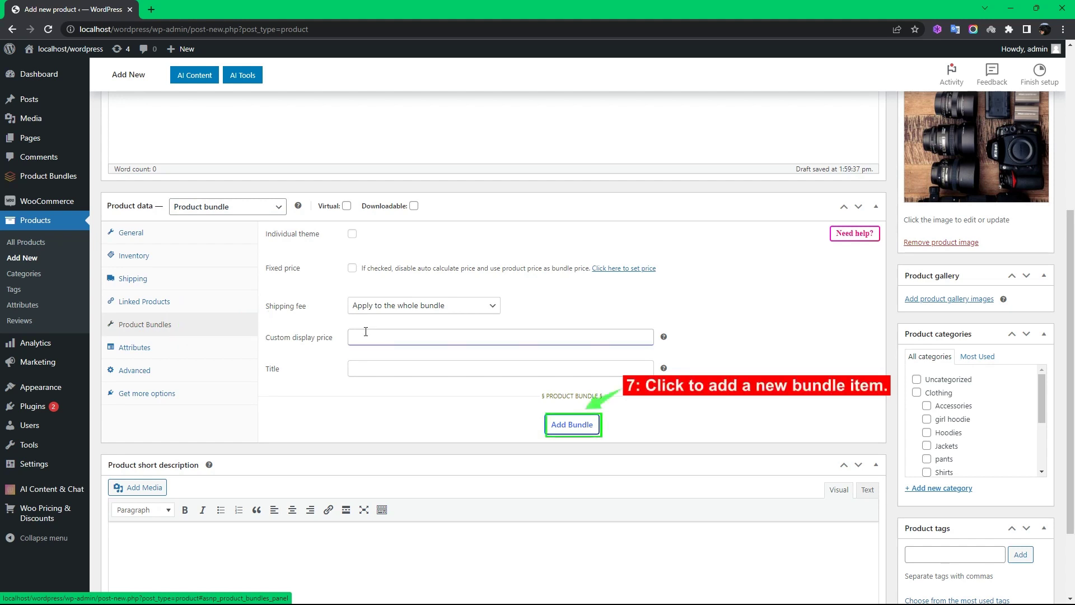
- Add the first bundle item and enable a default product for it, choosing Camera (#116)
left_click(573, 428)
scroll(798, 395, "down", 5)
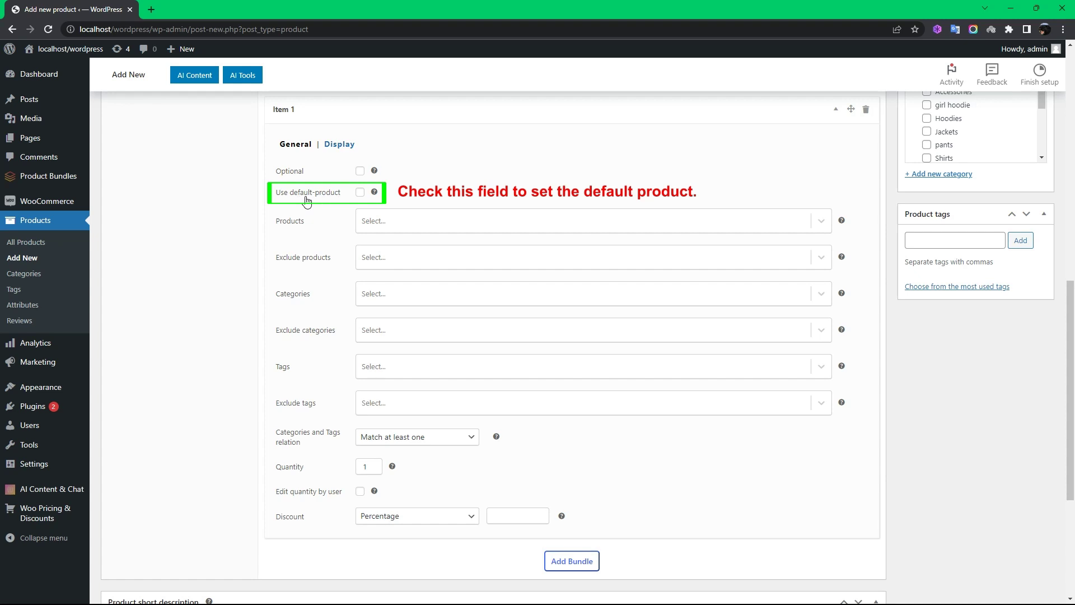
left_click(360, 193)
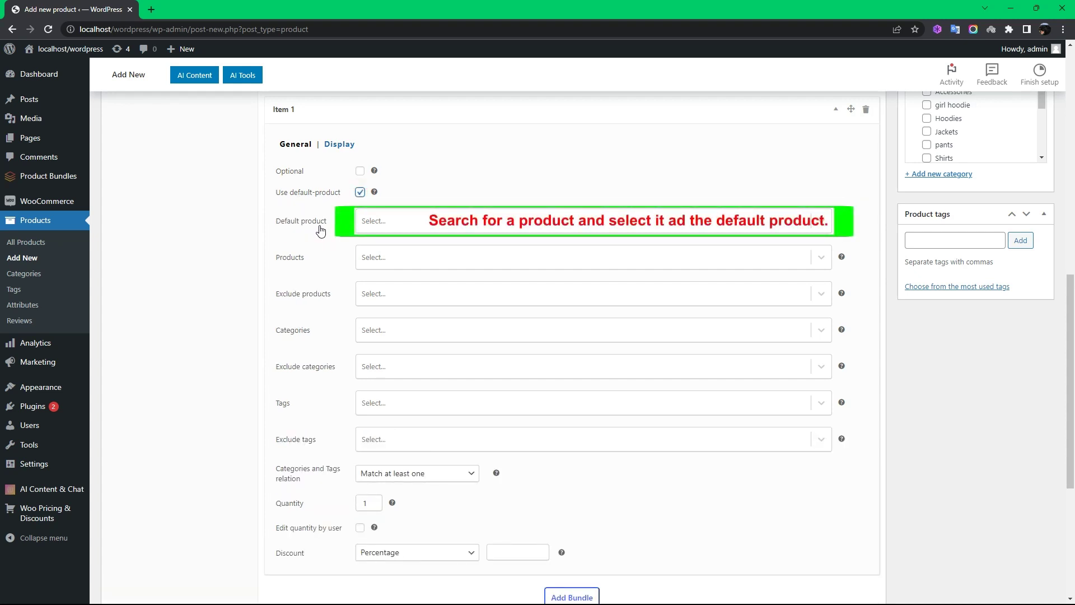
left_click(361, 222)
type("camera")
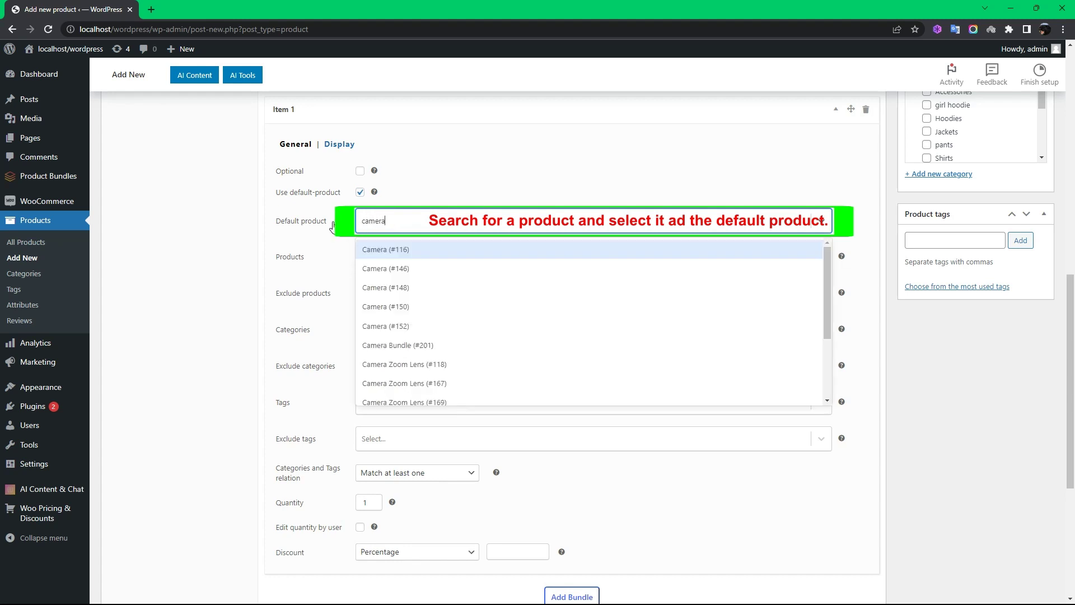
left_click(390, 249)
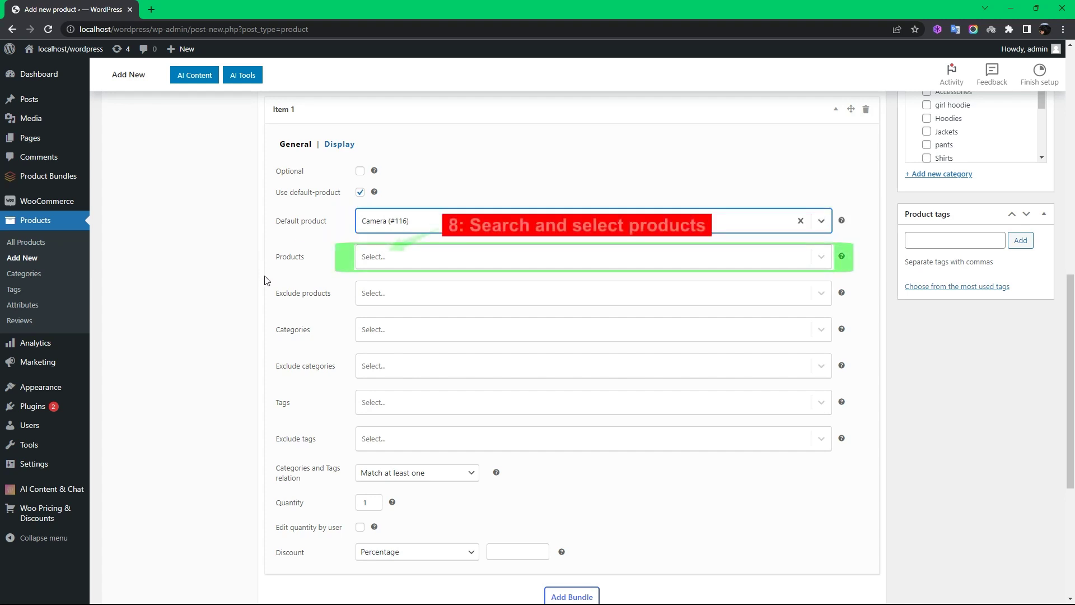
- Add Camera products #116, #146, #148, #150 and #152 to the selectable products of Item 1
left_click(383, 259)
type("came")
left_click(413, 286)
left_click(414, 287)
left_click(413, 287)
left_click(414, 286)
left_click(413, 287)
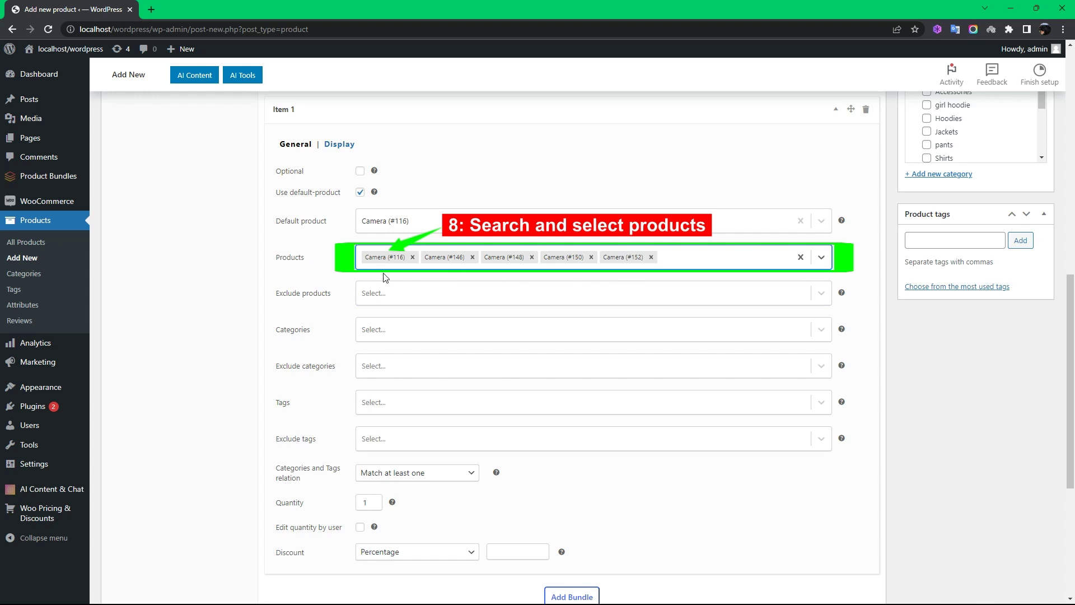
- Set the quantity of Item 1 to 1 and allow the user to edit it
scroll(636, 353, "down", 2)
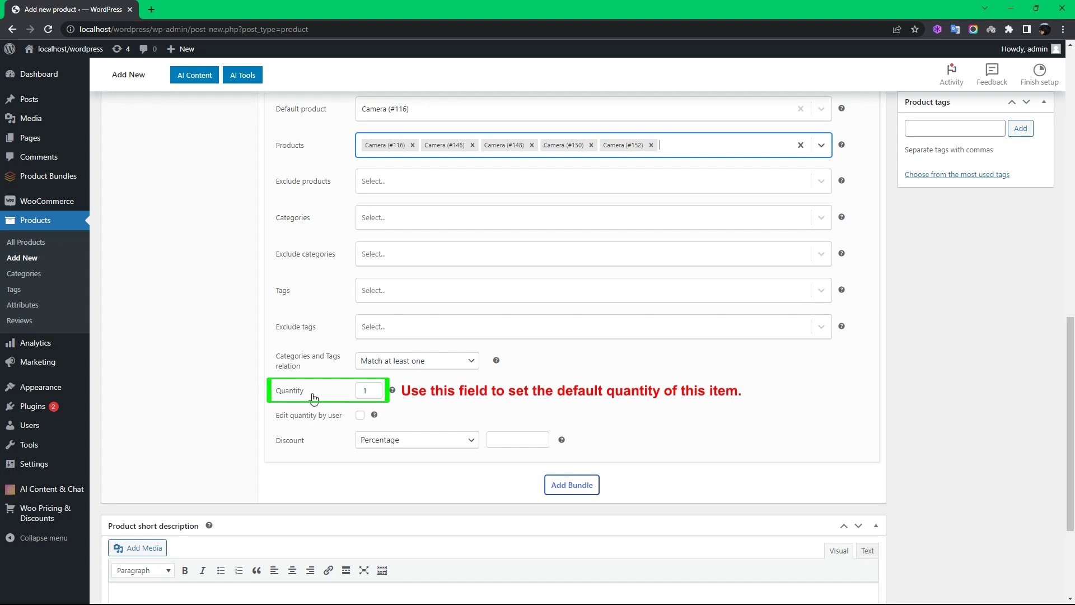
left_click(375, 396)
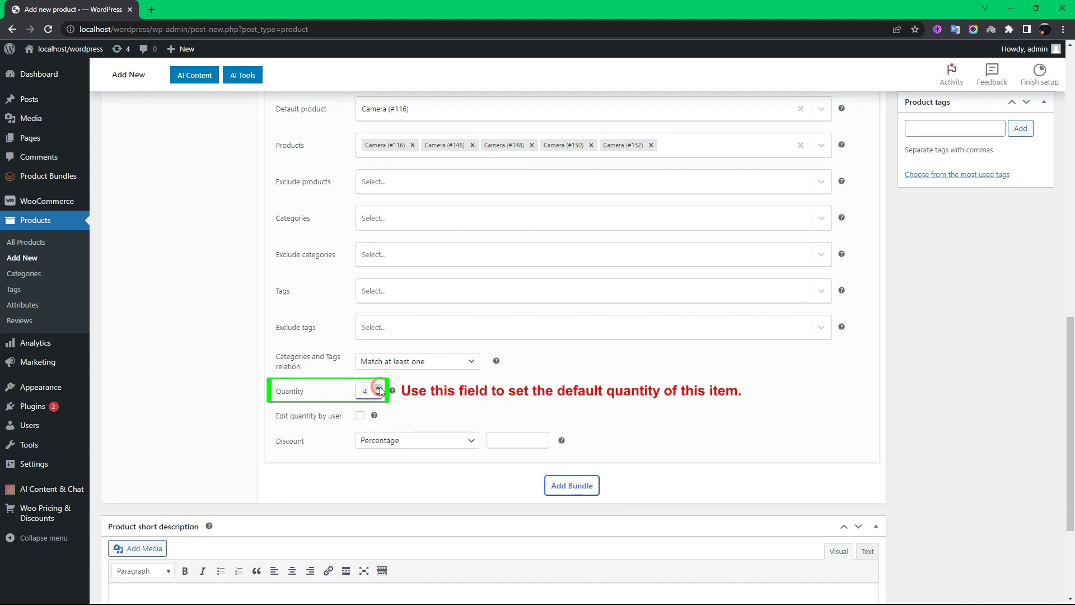
left_click(377, 397)
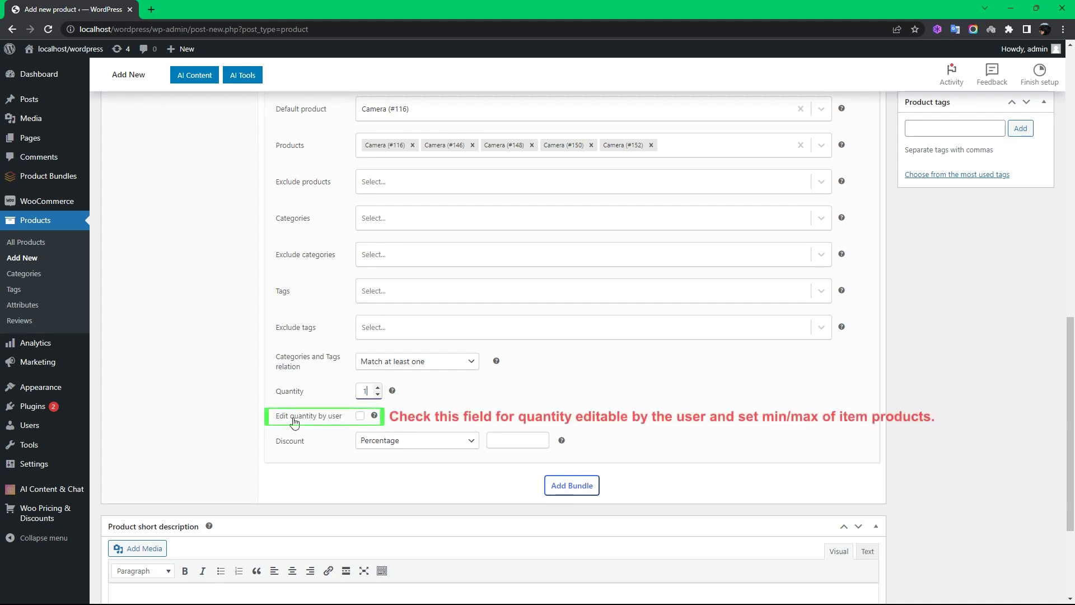
left_click(360, 417)
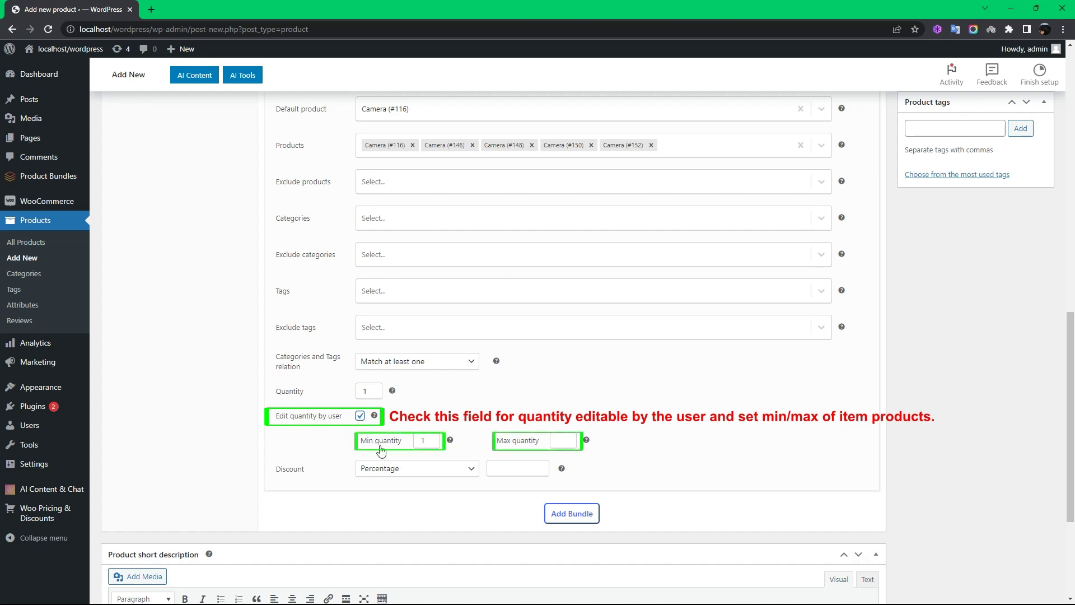
left_click(435, 437)
left_click(435, 438)
left_click(435, 444)
left_click(435, 444)
left_click(572, 437)
double_click(563, 442)
left_click(562, 452)
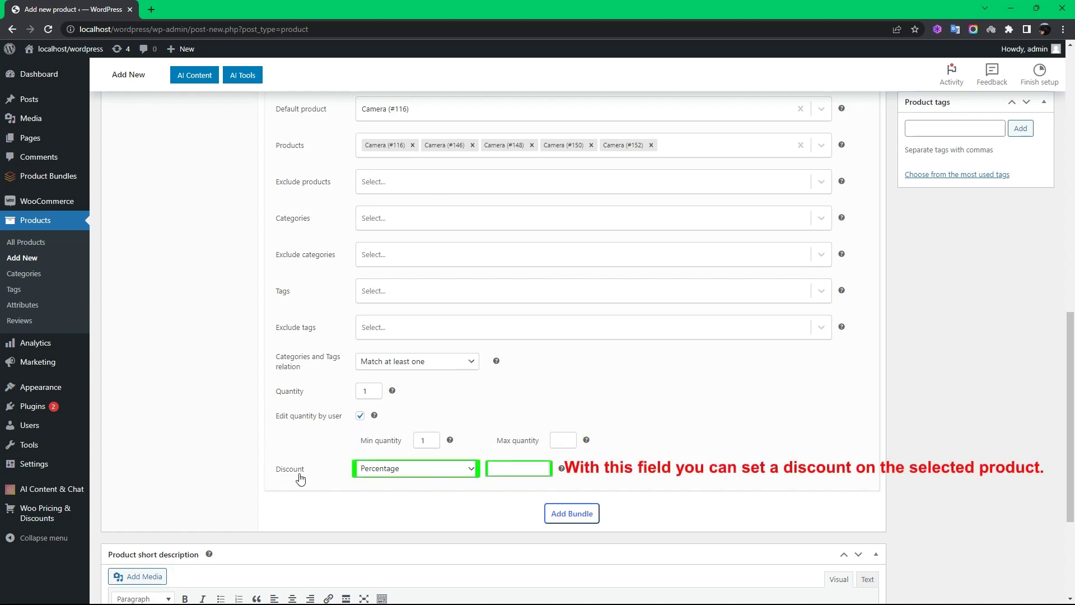
- Give Item 1 a Percentage discount of 5
left_click(459, 470)
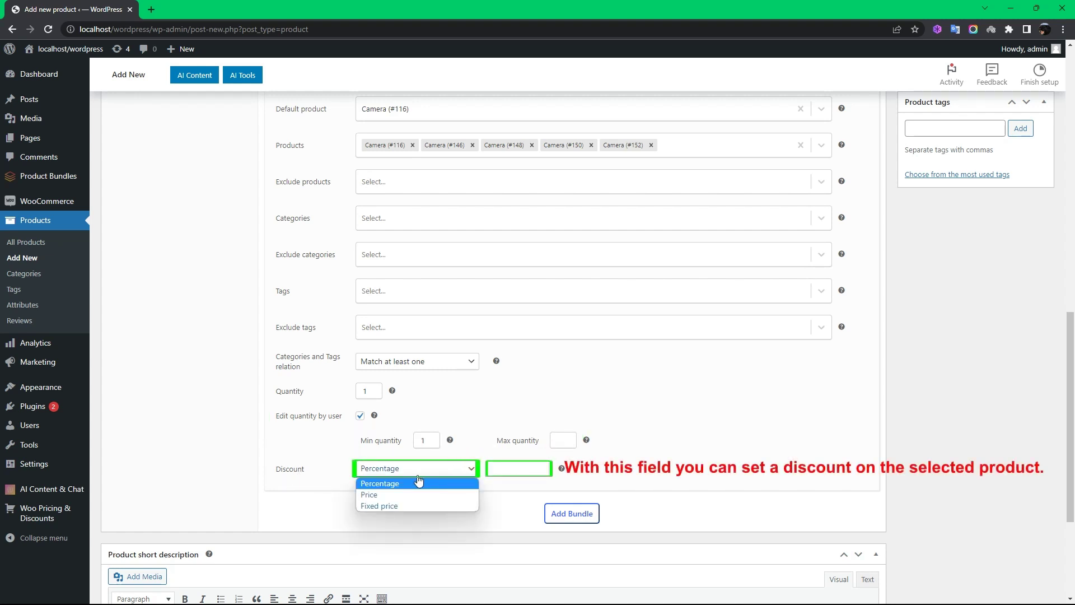
left_click(372, 483)
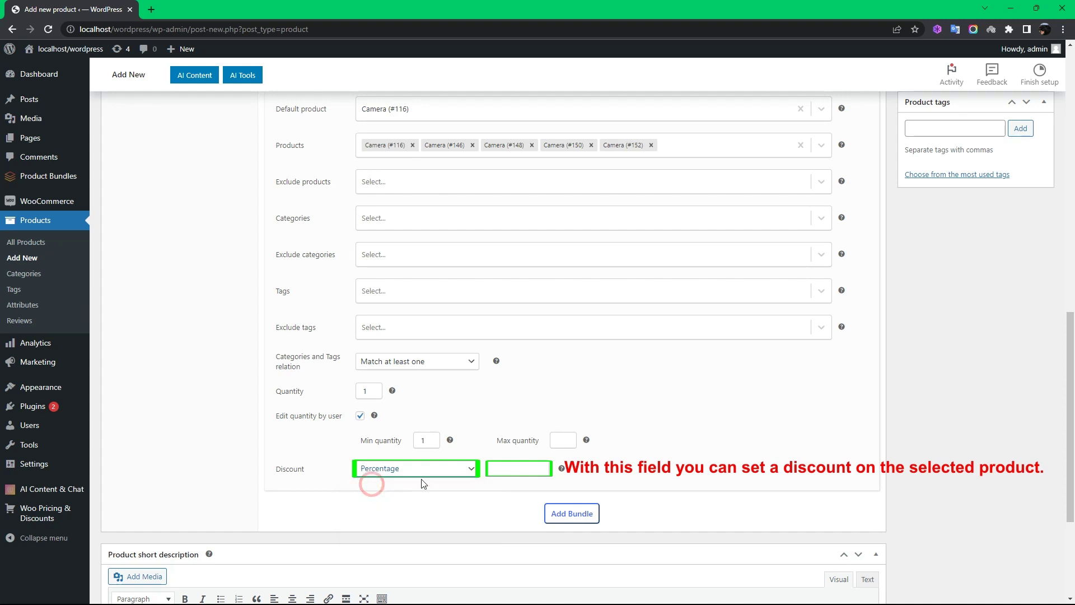
left_click(500, 465)
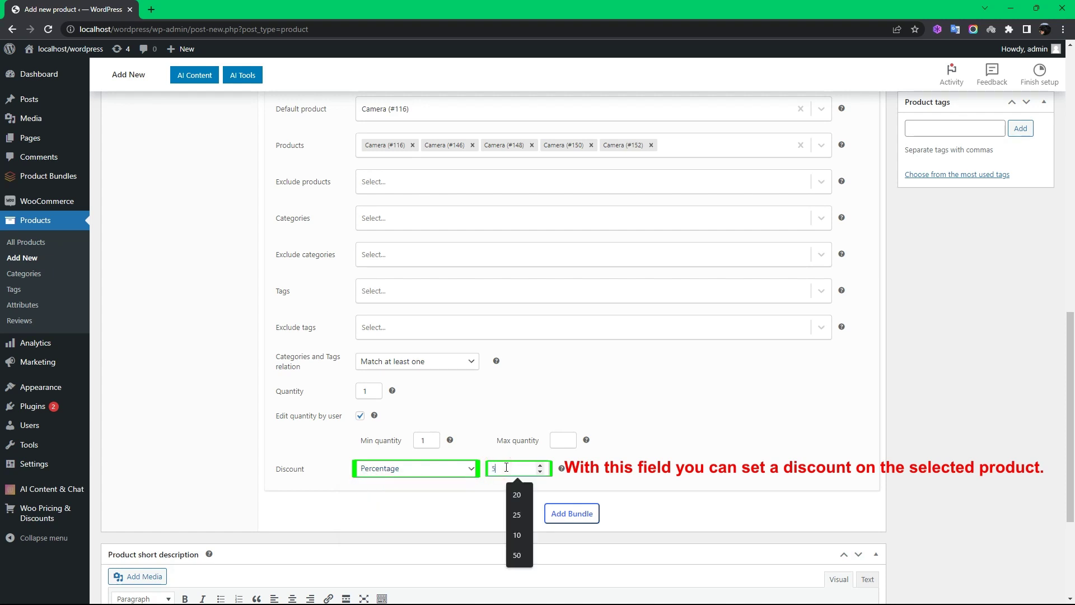
left_click(490, 493)
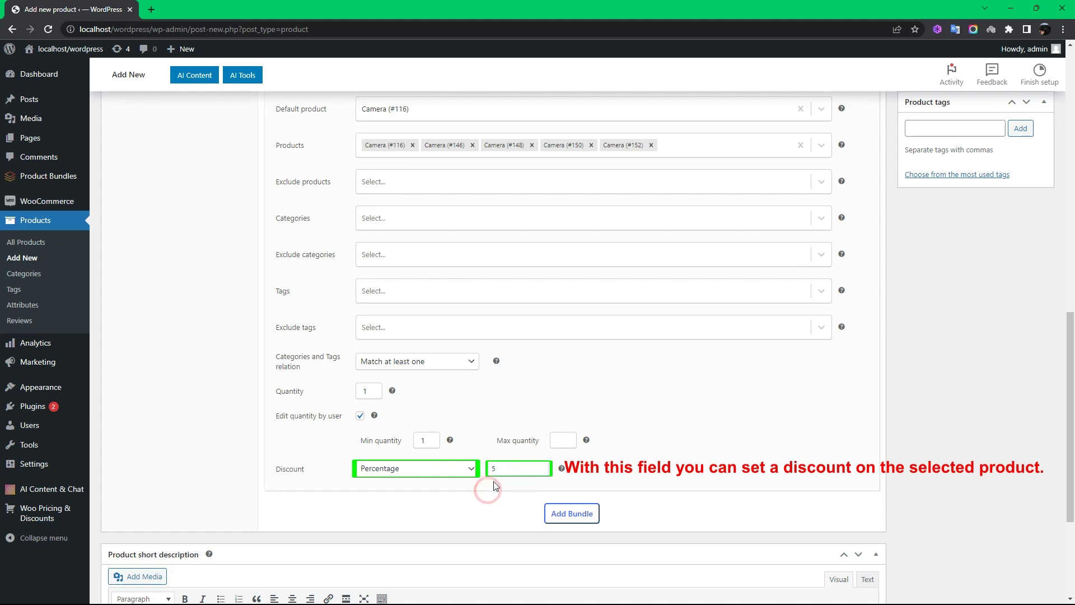
- Add a second item to the product bundle below Item 1
left_click(566, 512)
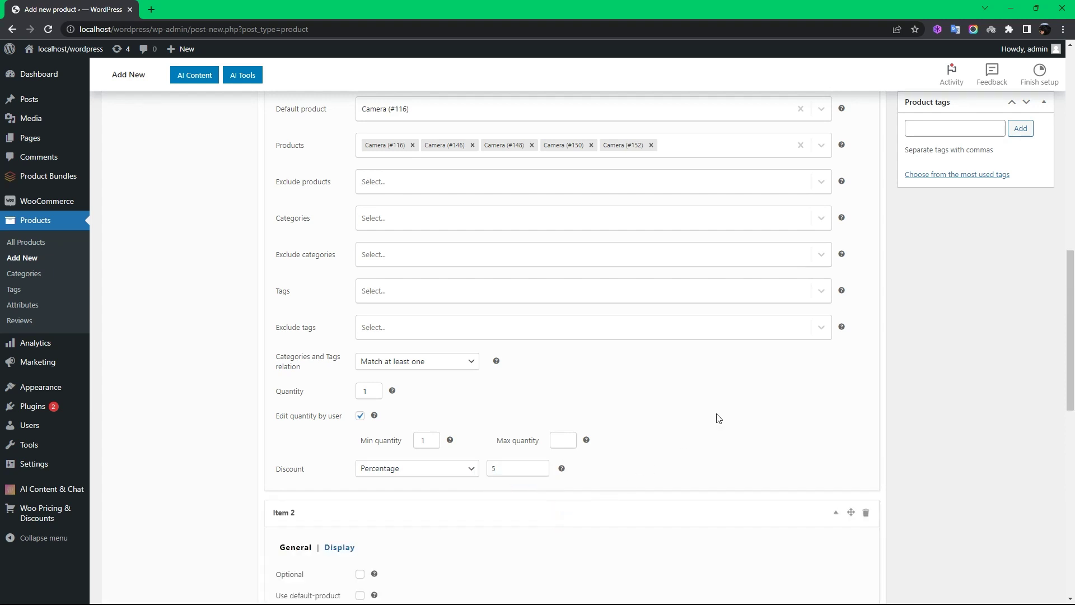
scroll(883, 364, "down", 7)
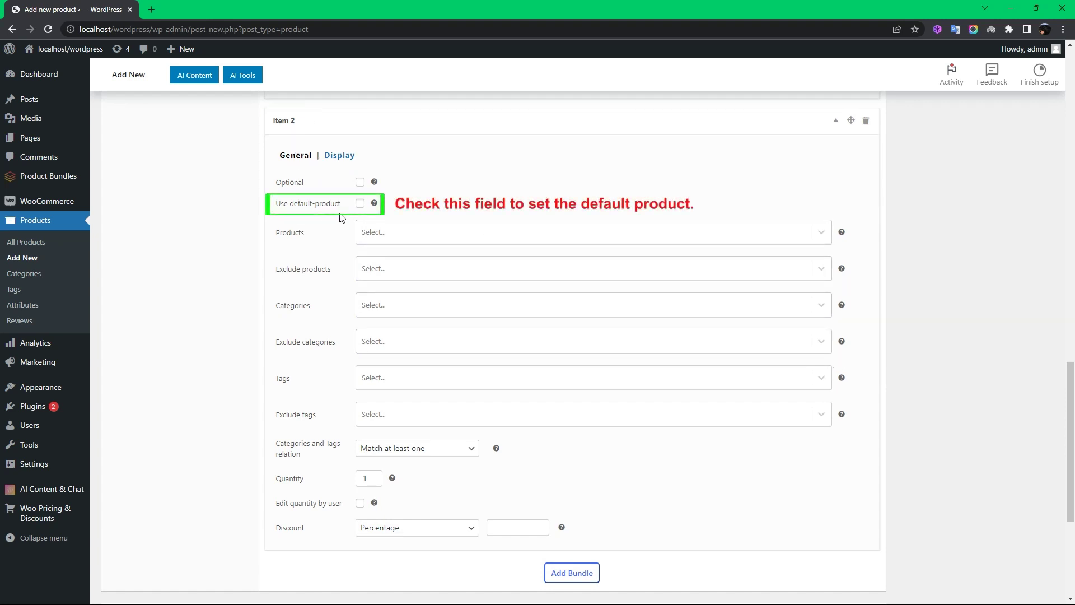
- Enable the default product for Item 2 and set it to Camera Zoom Lens (#118)
left_click(360, 205)
left_click(374, 232)
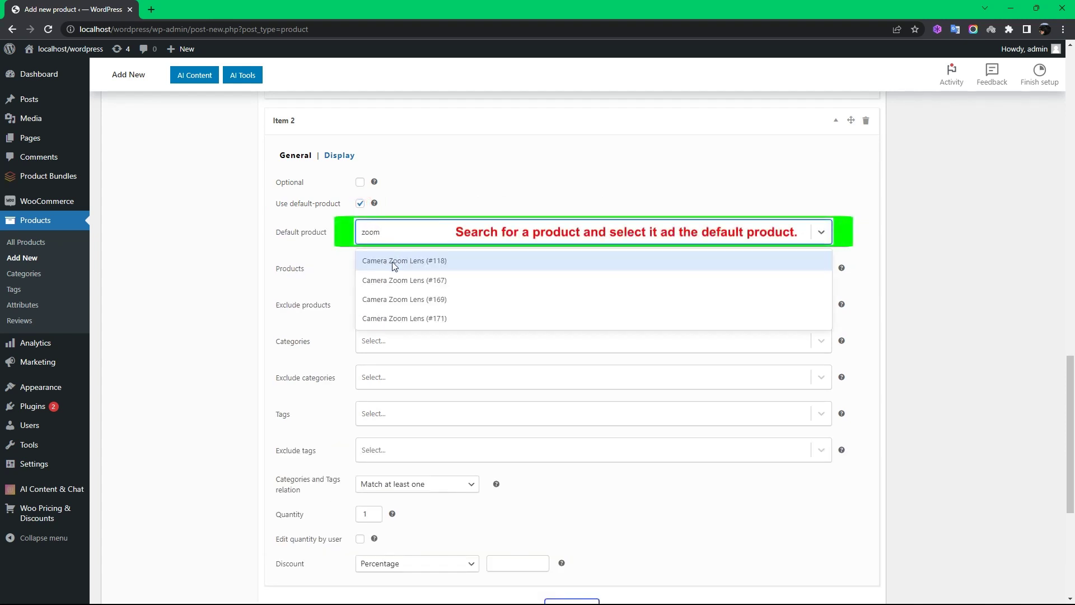
left_click(404, 266)
- Add Camera Zoom Lens products #118, #167, #169 and #171 to the selectable products of Item 2
left_click(397, 267)
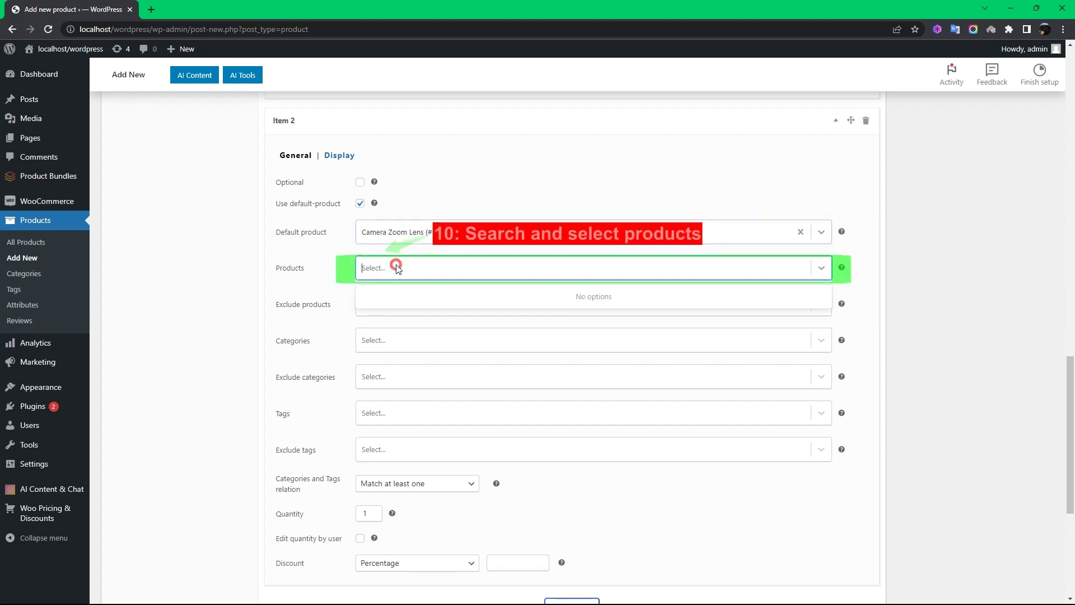
type("camera")
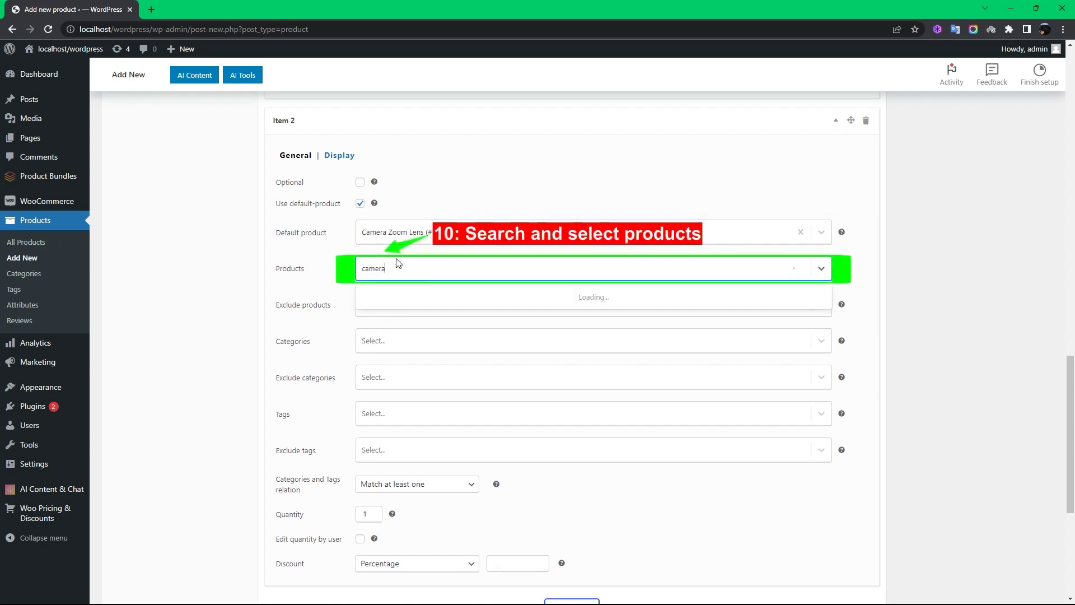
scroll(429, 371, "down", 1)
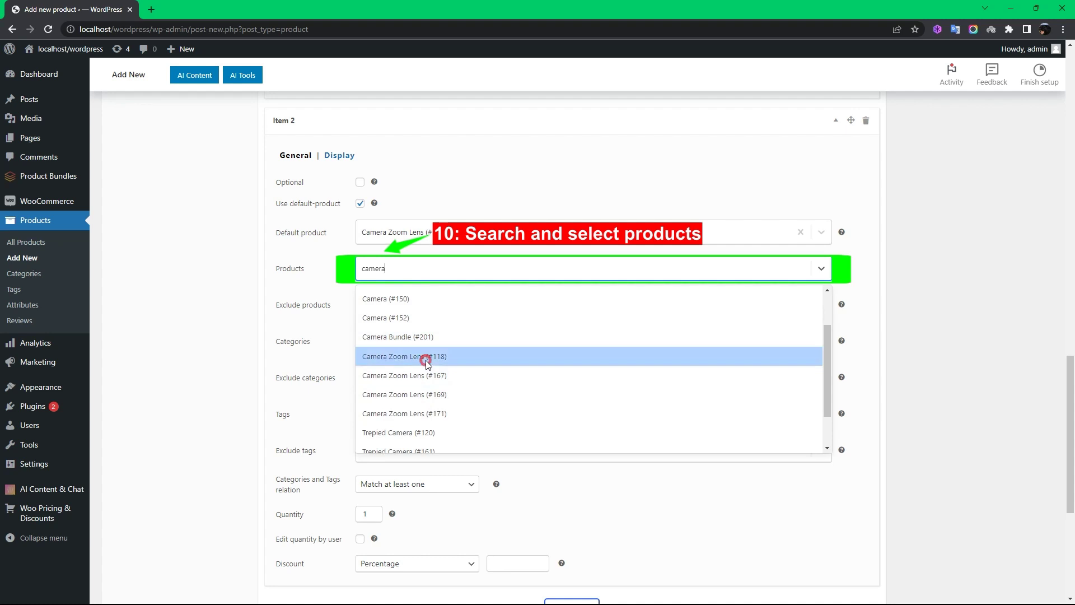
left_click(429, 371)
type("zoom")
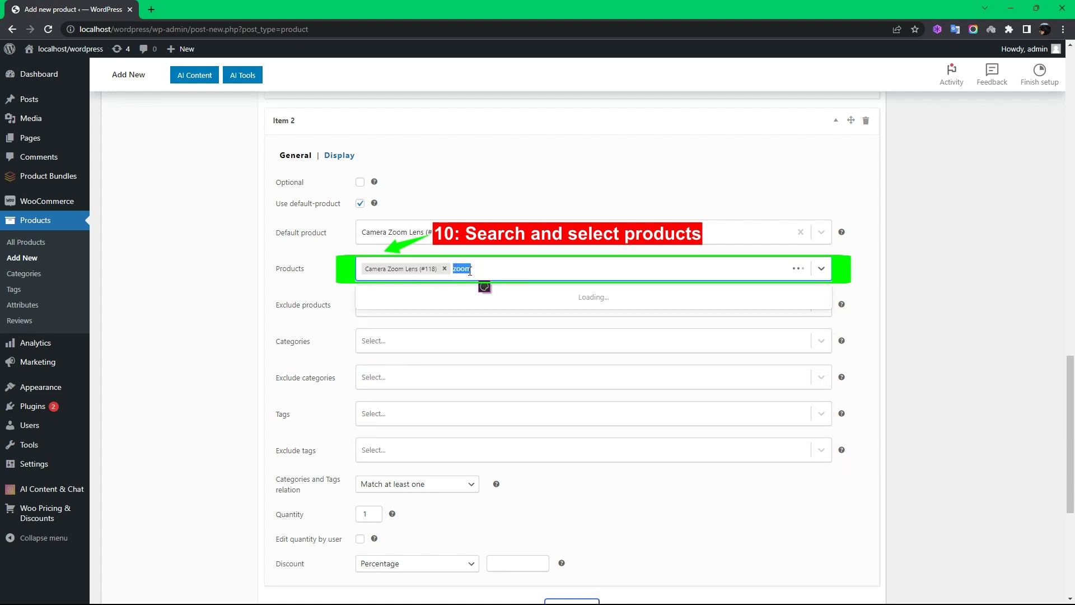
left_click(538, 296)
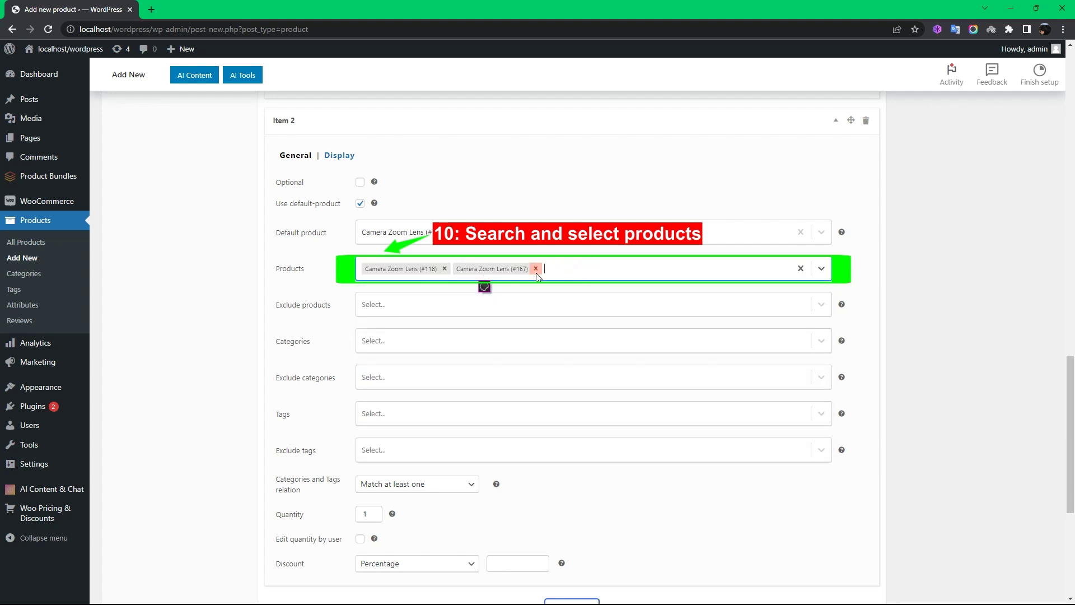
left_click(537, 276)
left_click(429, 296)
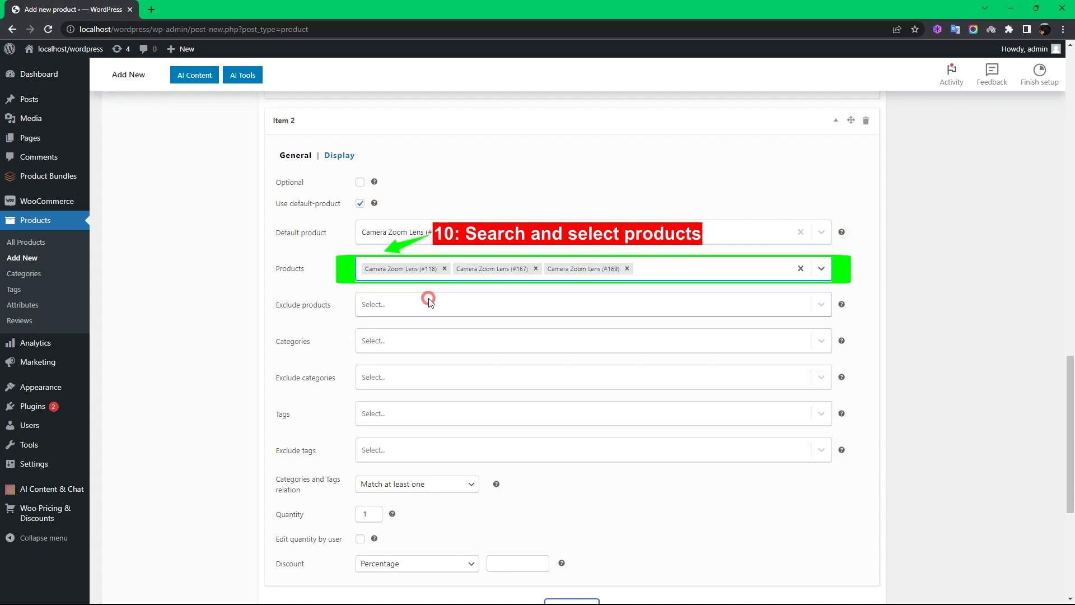
left_click(481, 295)
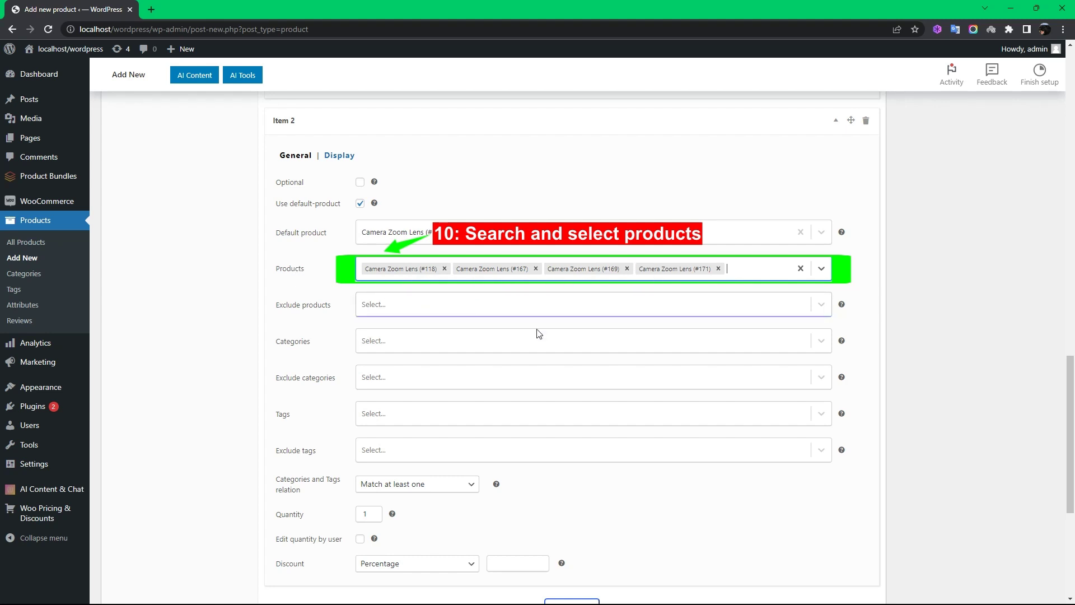
- Allow the user to edit the quantity of Item 2 and give it a Percentage discount of 10
scroll(636, 351, "down", 2)
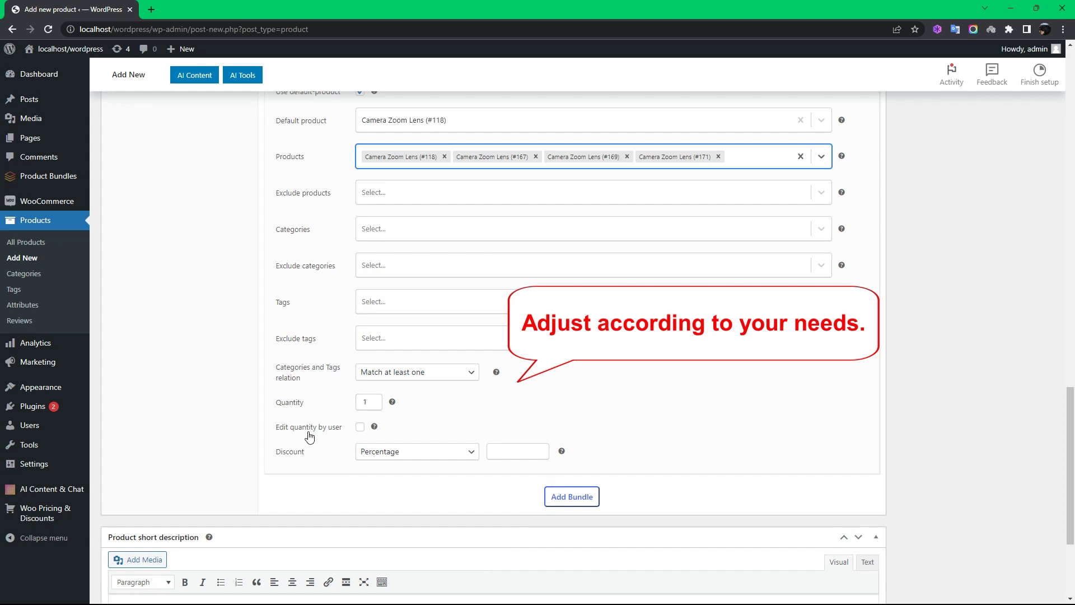
left_click(359, 429)
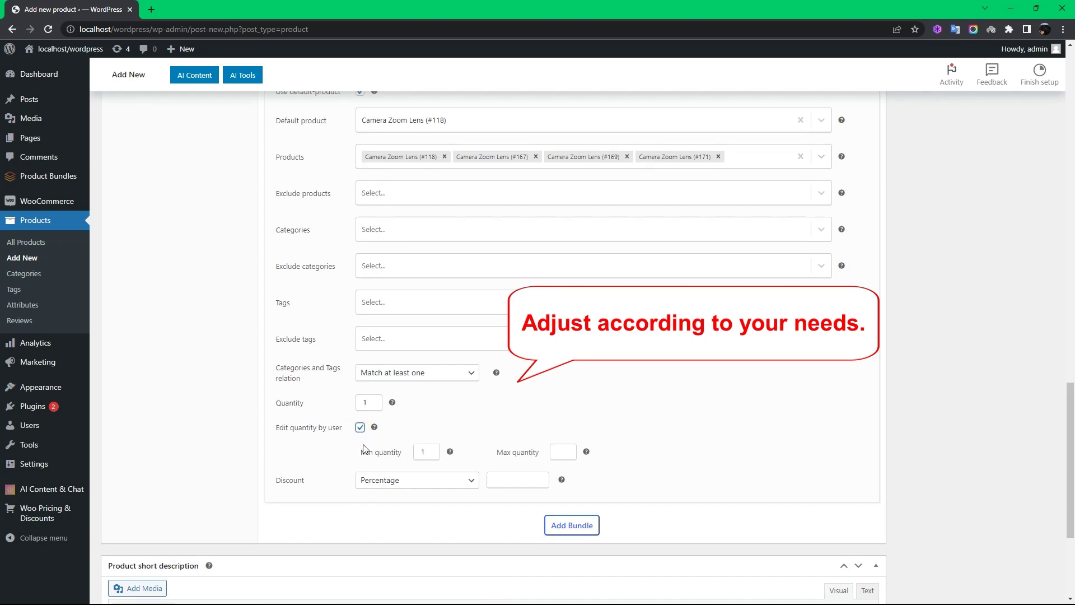
left_click(506, 480)
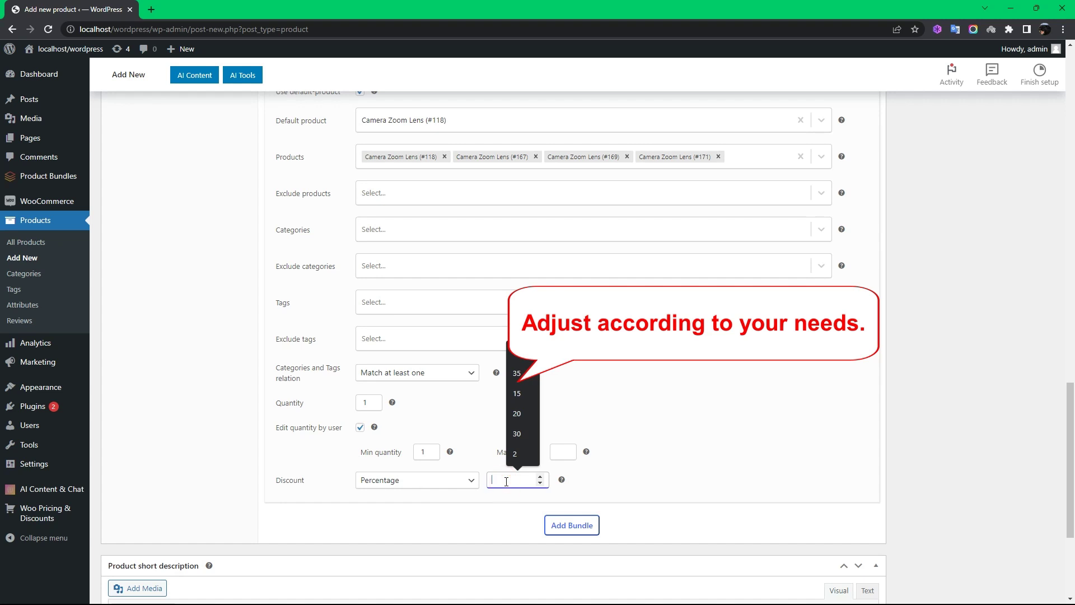
type("10")
left_click(503, 494)
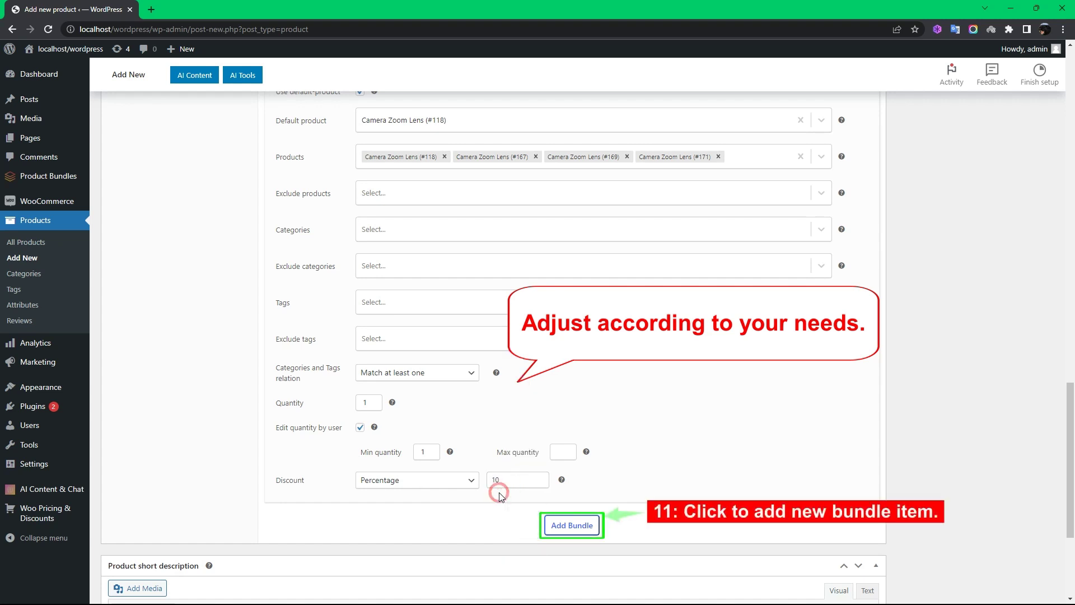
- Add a third item to the bundle and set its default product to Trepied Camera (#120)
left_click(569, 524)
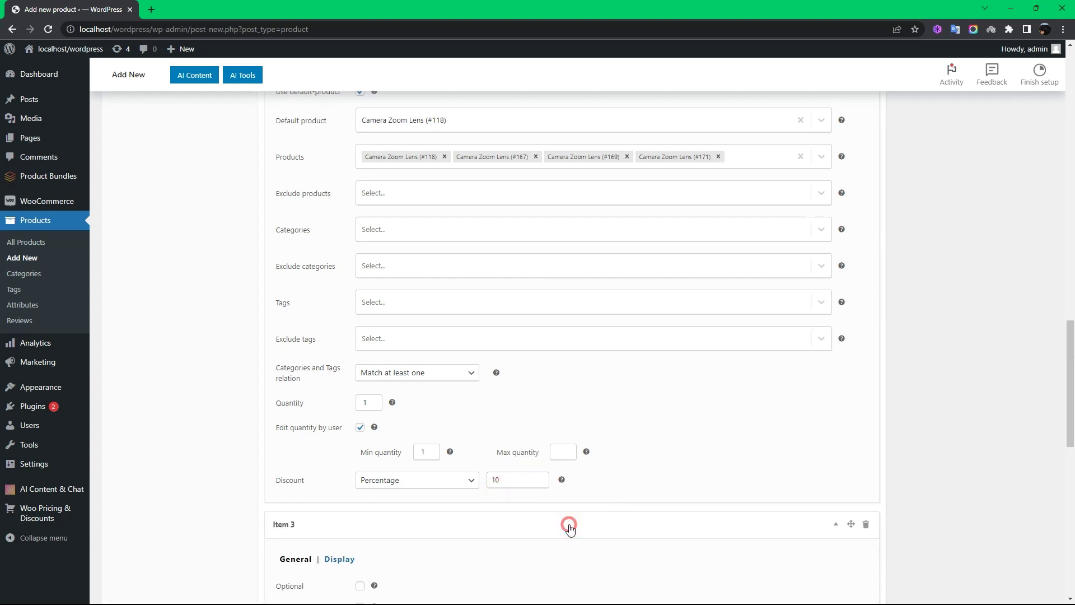
scroll(703, 460, "down", 8)
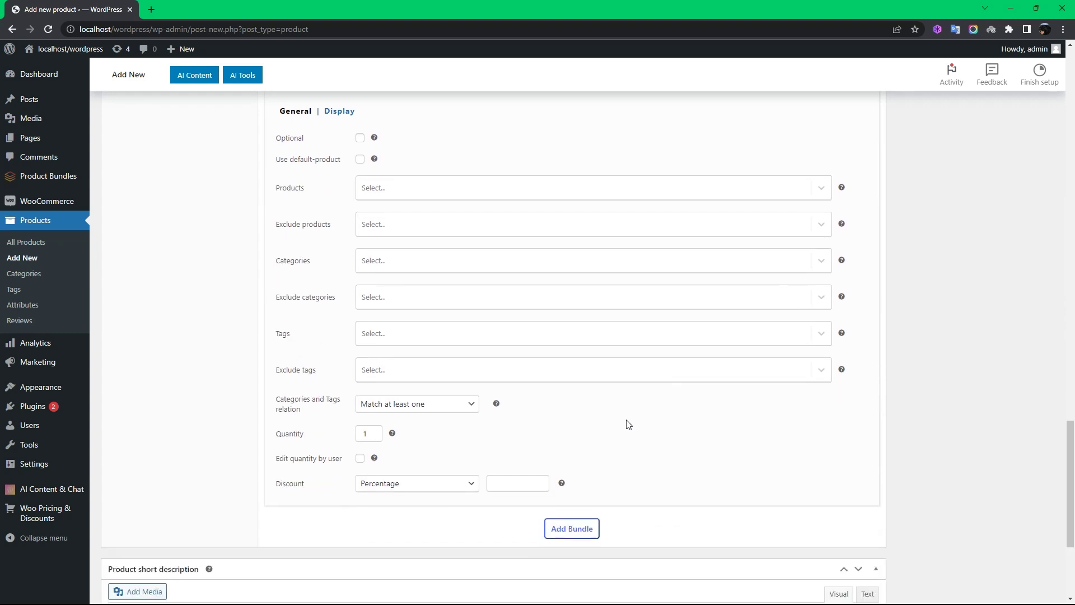
left_click(356, 162)
left_click(390, 190)
type("tre")
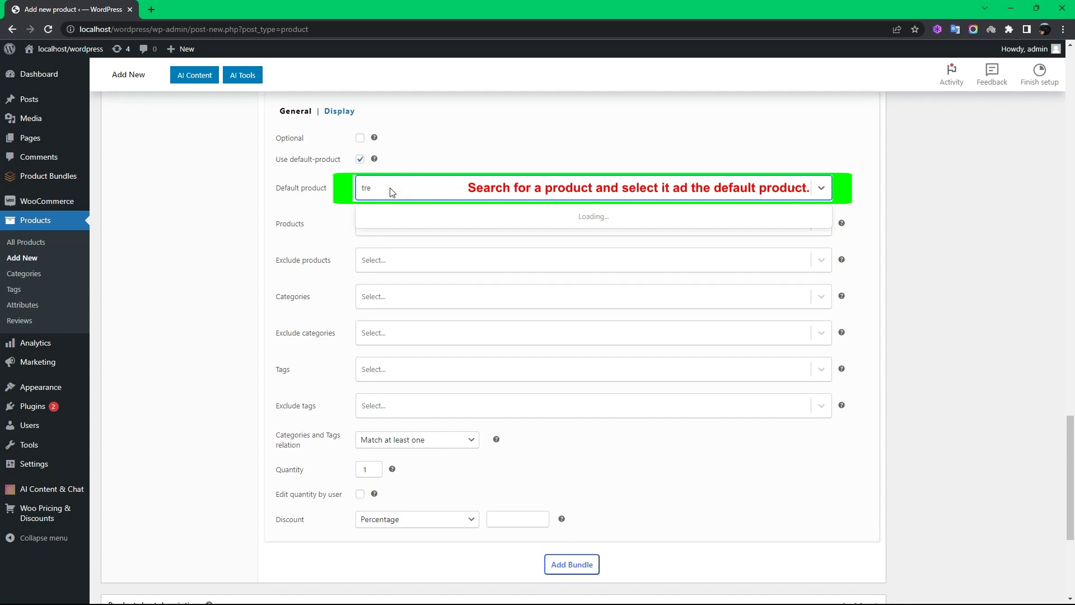
left_click(408, 217)
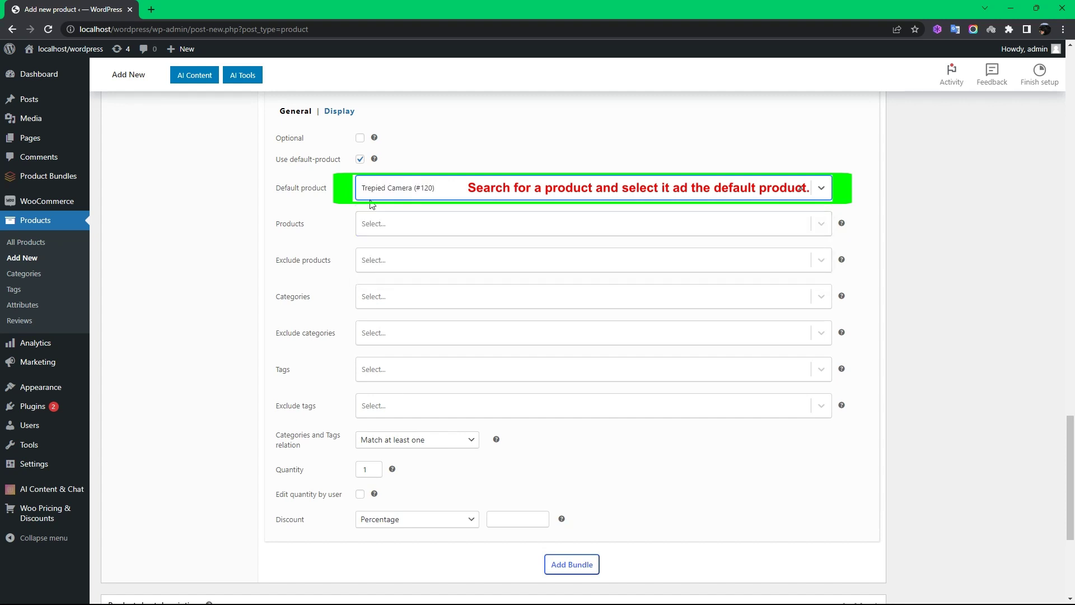
- Add Trepied Camera products #120, #161, #163 and #165 to the selectable products of Item 3
left_click(387, 223)
type("tre")
left_click(392, 249)
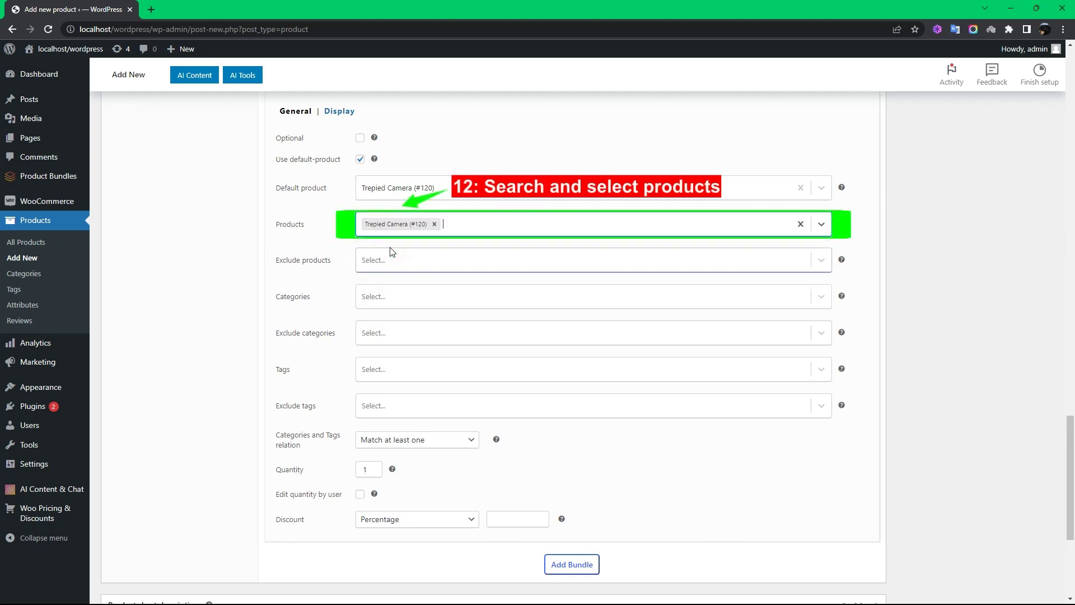
left_click(425, 247)
left_click(497, 248)
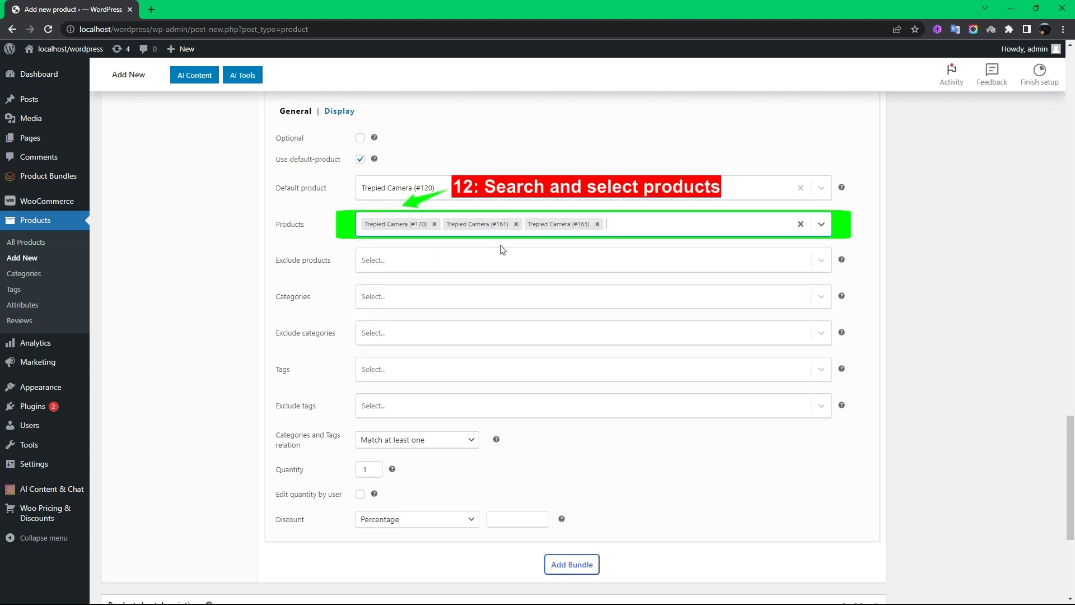
left_click(454, 259)
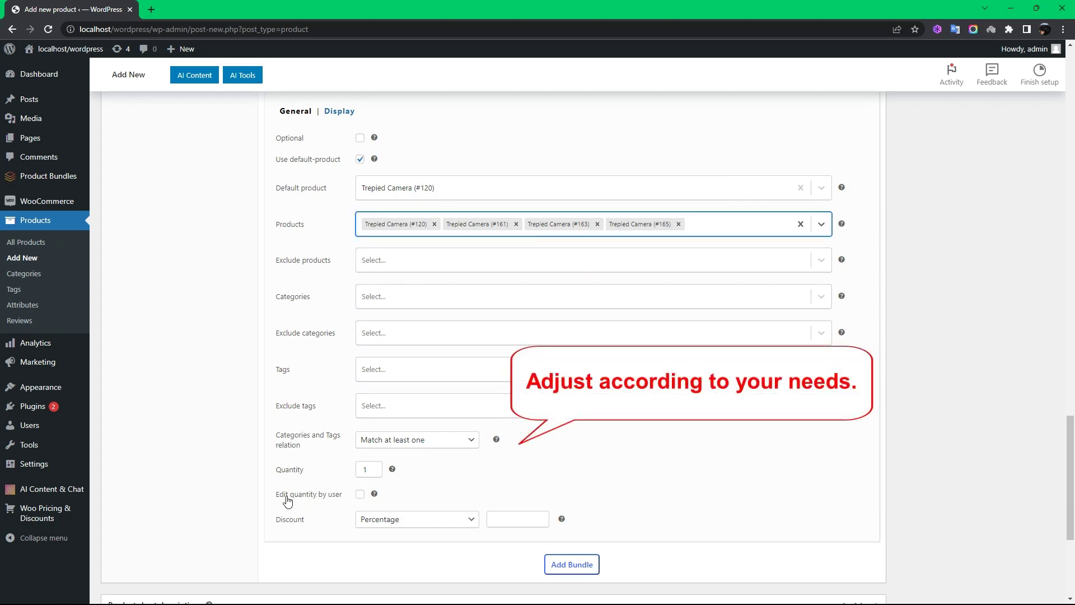
- Allow the user to edit the quantity of Item 3 and give it a Percentage discount of 20
left_click(360, 495)
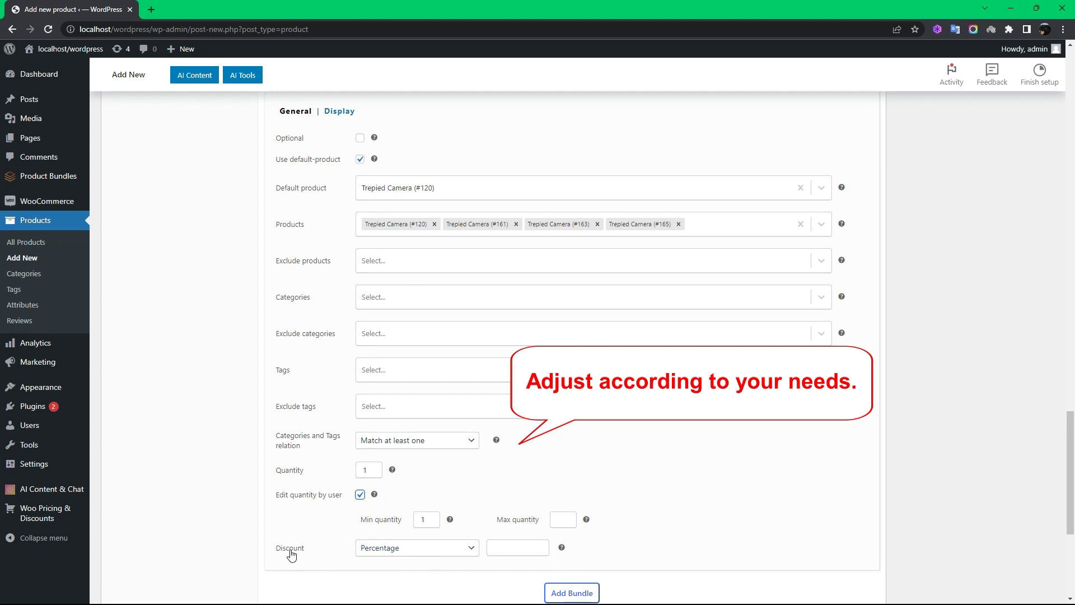
left_click(408, 554)
left_click(392, 567)
left_click(511, 549)
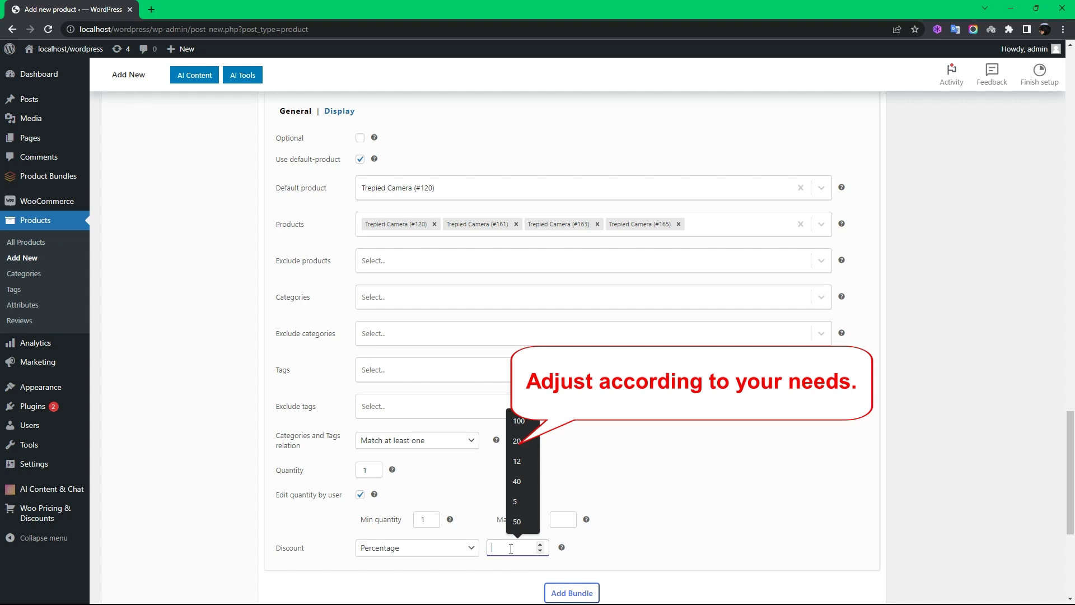
type("20")
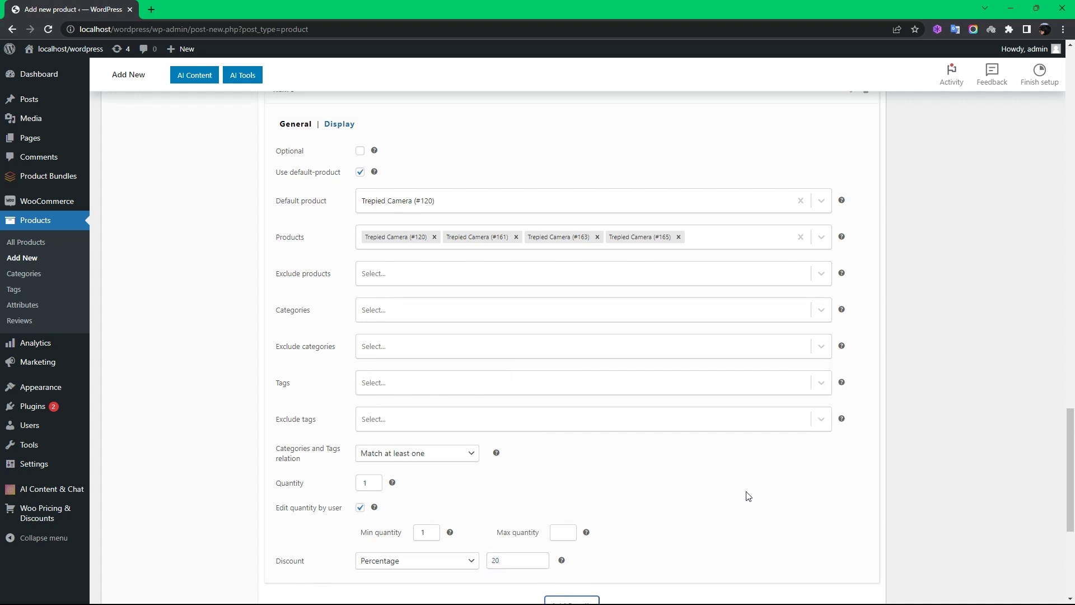
- Set the bundle title above the item list to "Best offer"
scroll(745, 495, "down", 7)
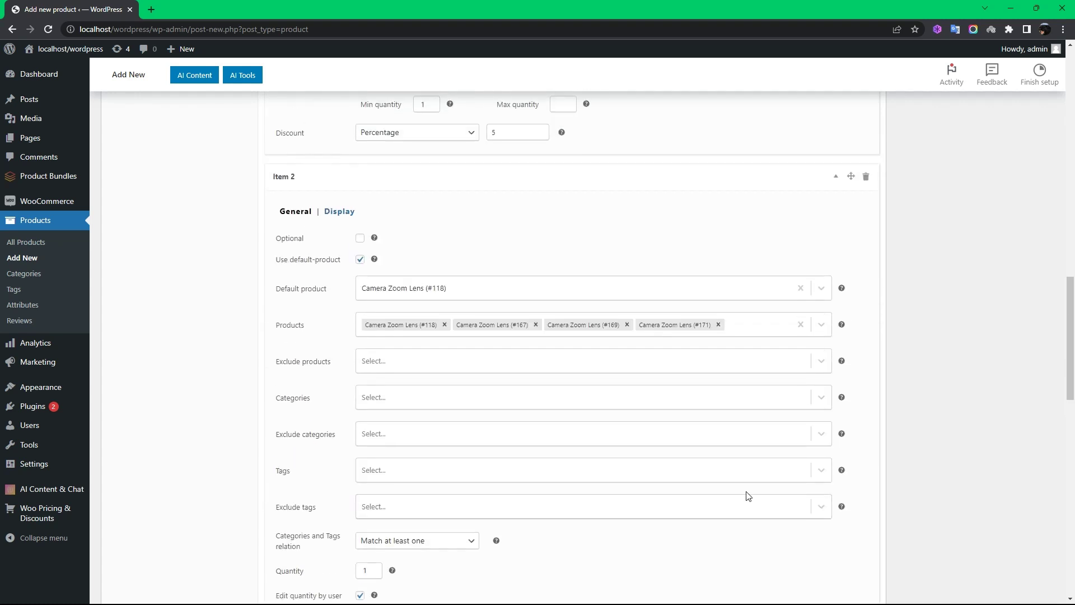
scroll(747, 496, "up", 15)
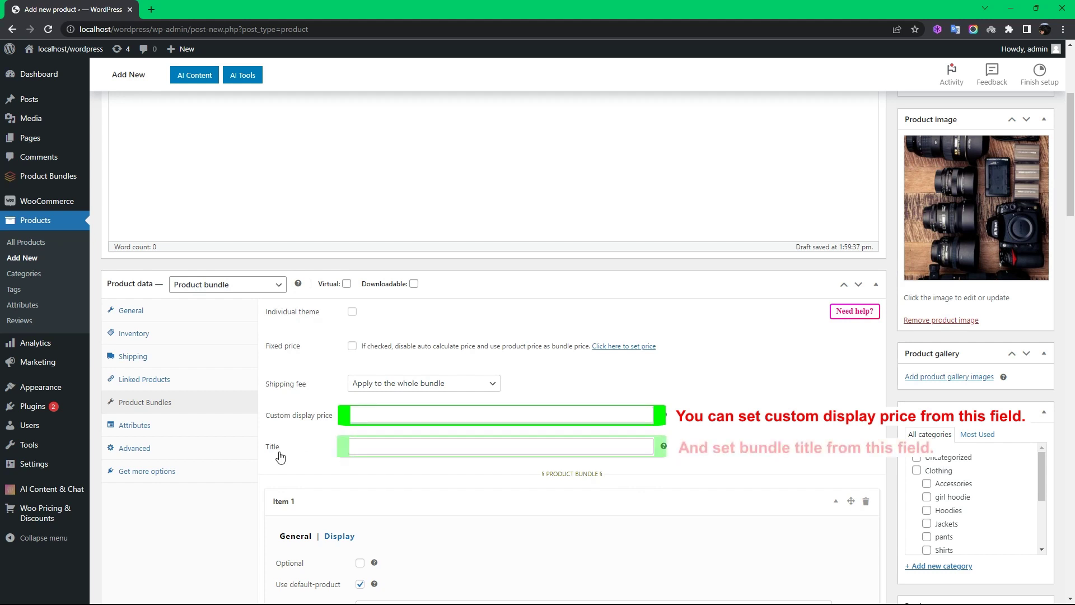
left_click(378, 447)
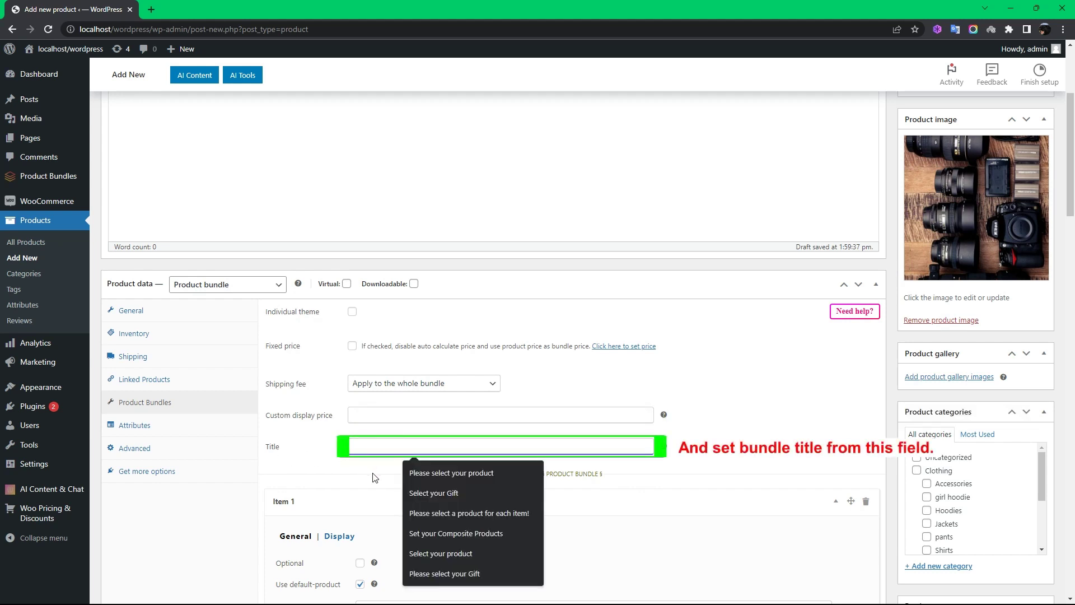
type("Best offer")
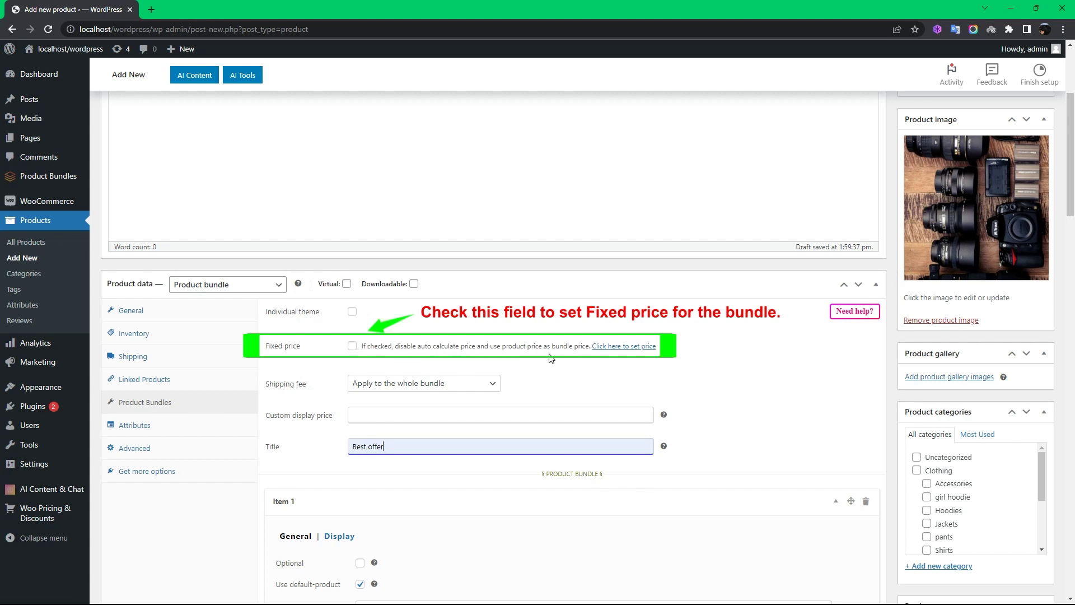
- Enable the fixed price option for the bundle and open its regular and sale price settings
left_click(352, 347)
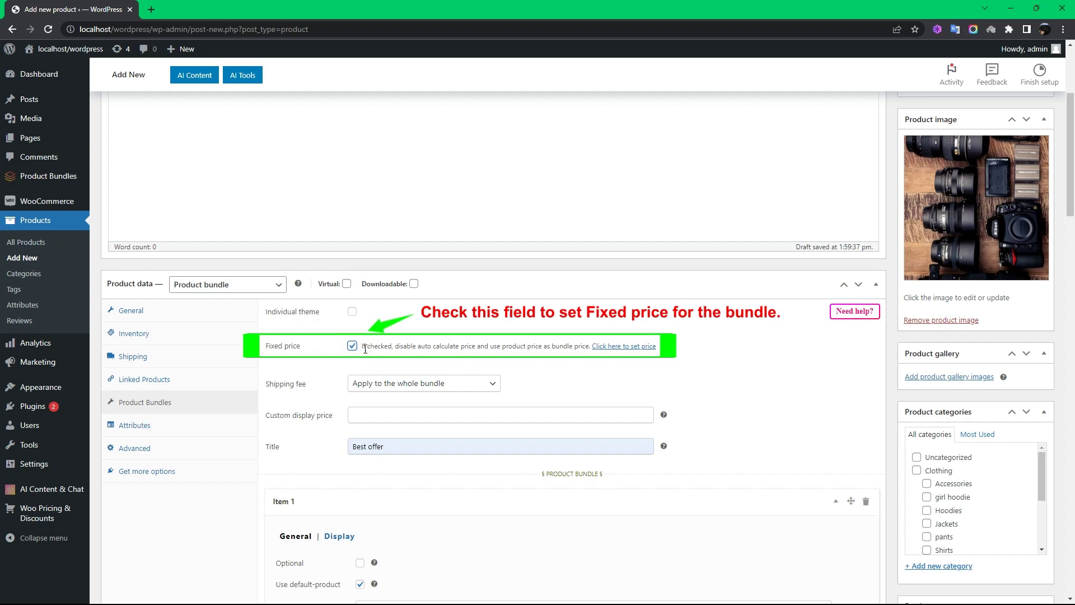
left_click(610, 349)
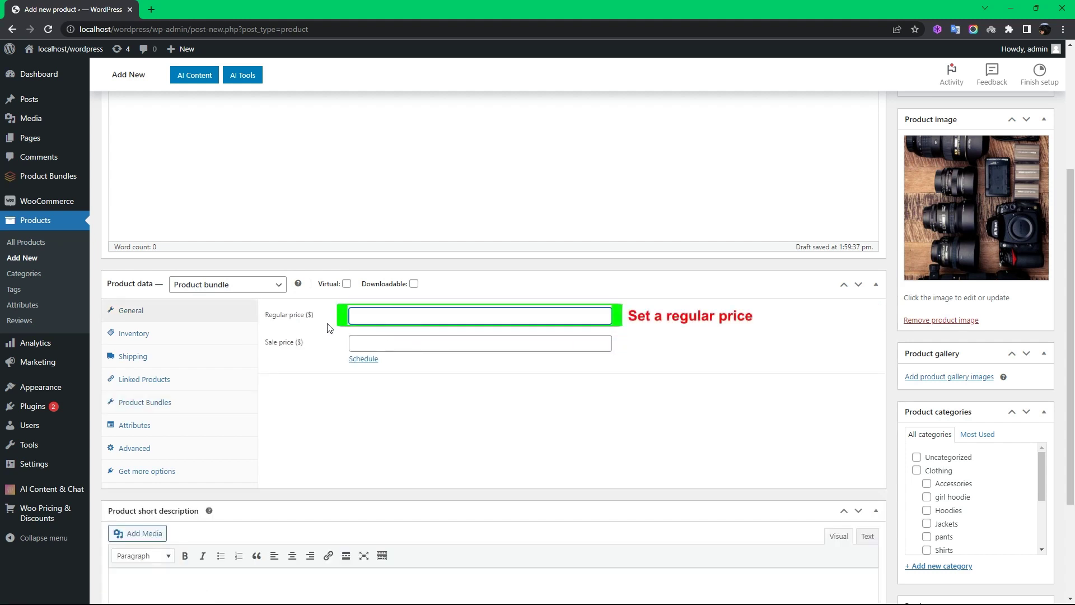
left_click(357, 316)
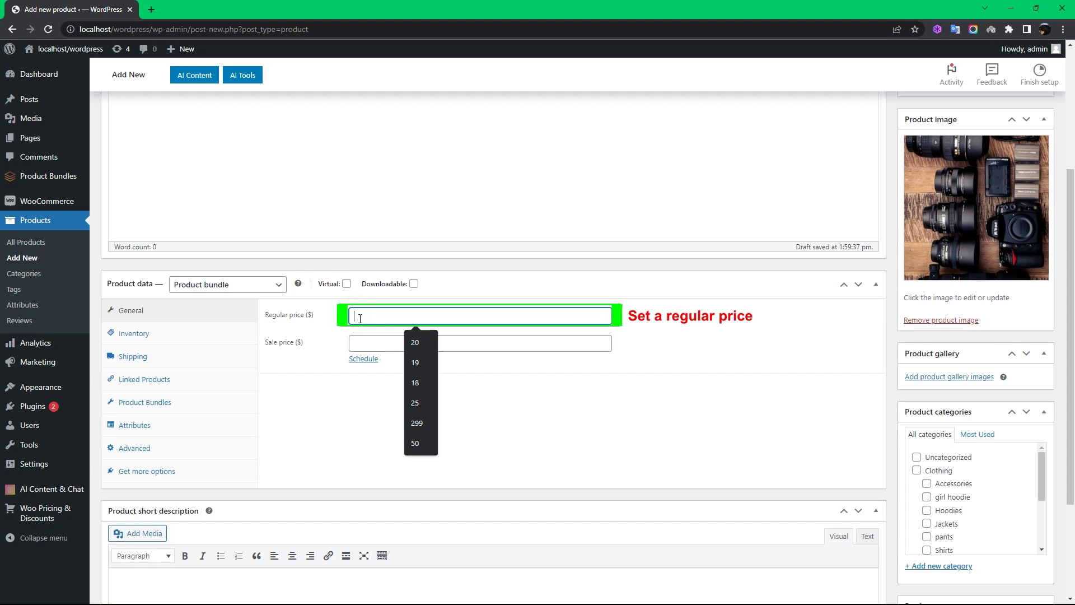
left_click(364, 317)
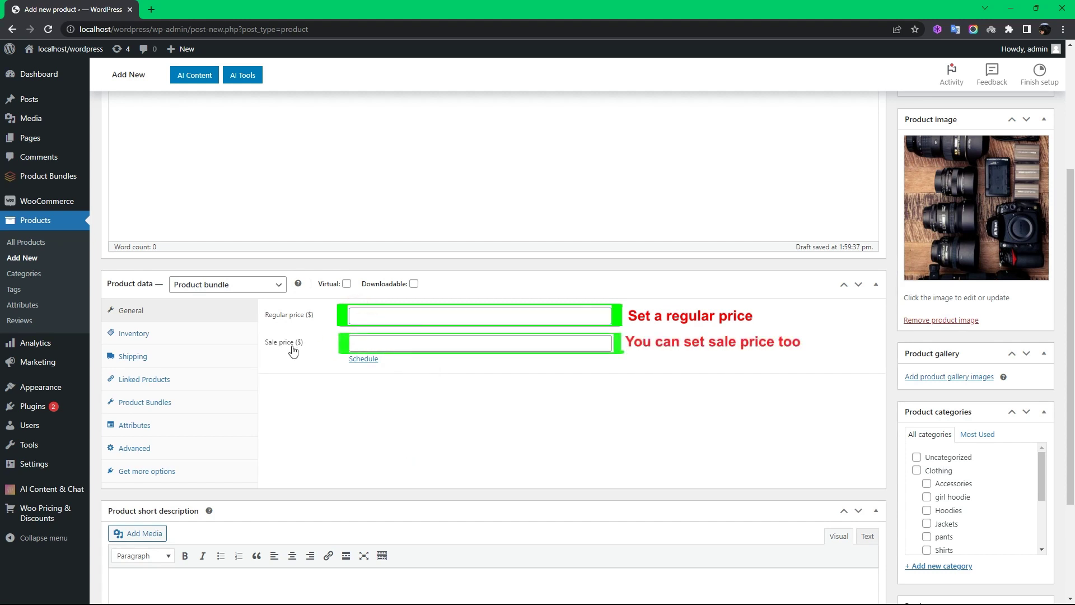
left_click(381, 345)
left_click(326, 351)
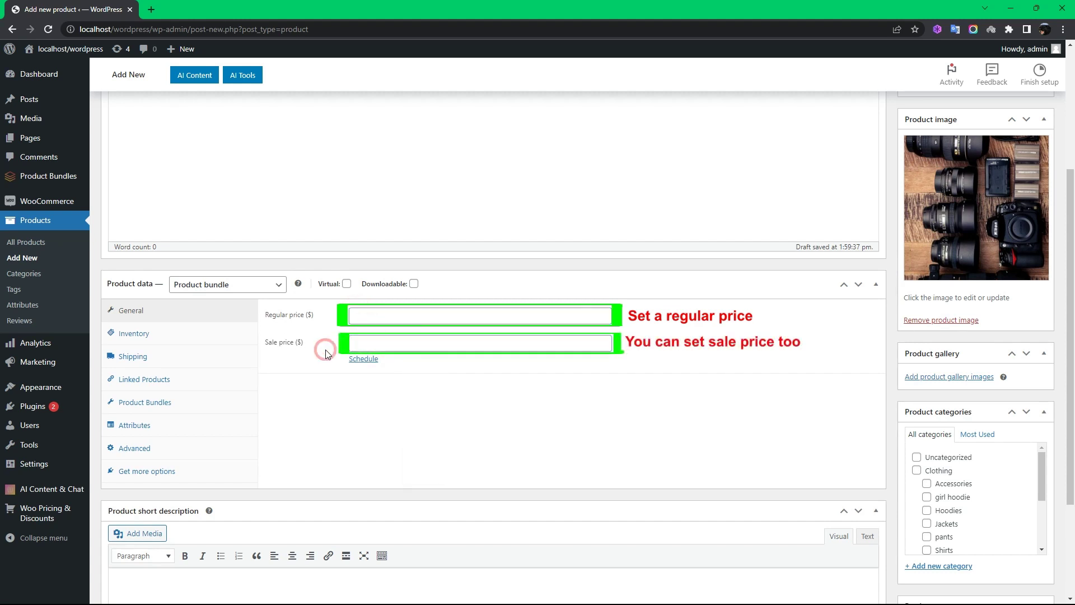
- Return to the product bundle settings and turn off the fixed price option
left_click(168, 403)
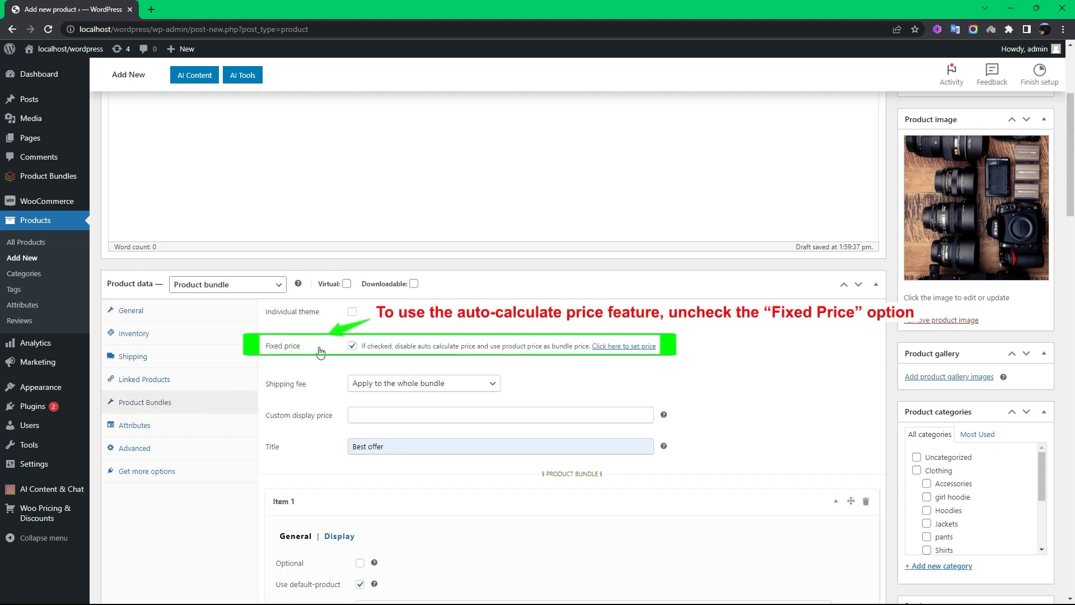
left_click(352, 346)
- Publish the Camera Bundle product and open its permalink in a new browser tab
scroll(902, 355, "up", 4)
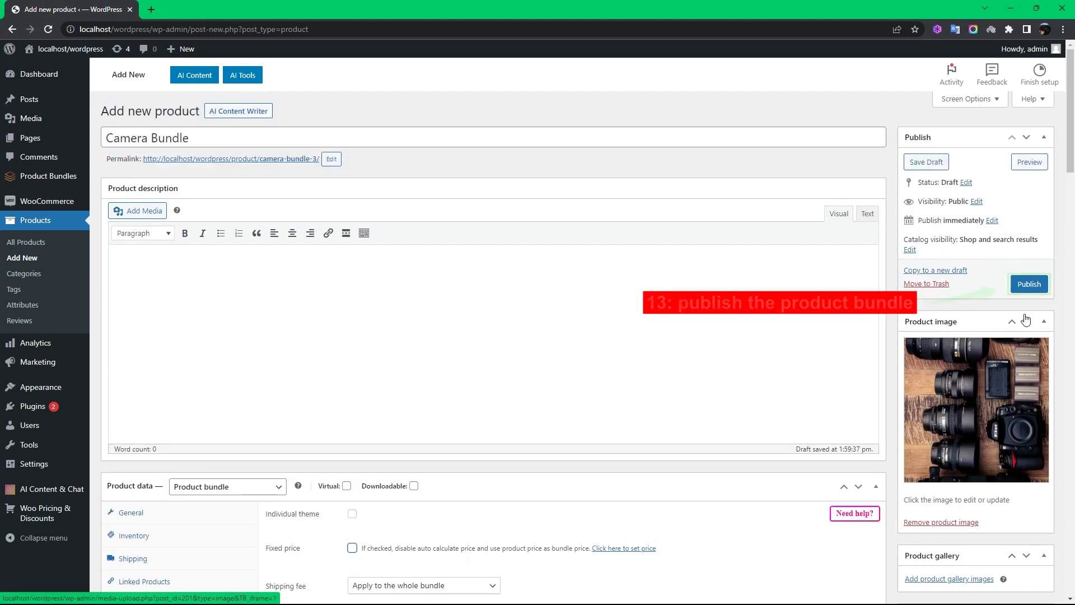
left_click(1028, 287)
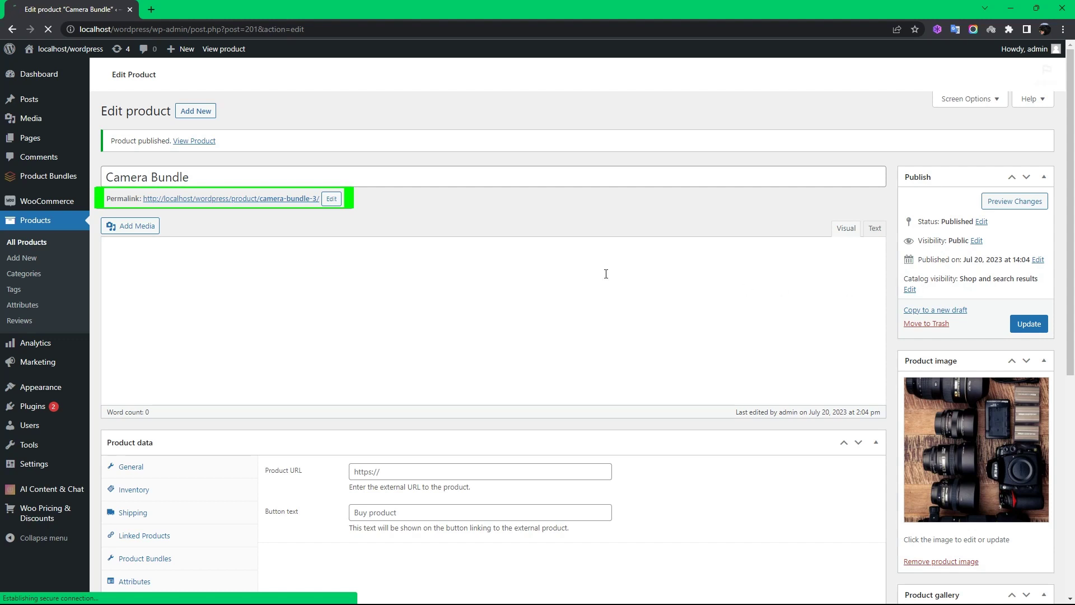
right_click(242, 202)
left_click(257, 206)
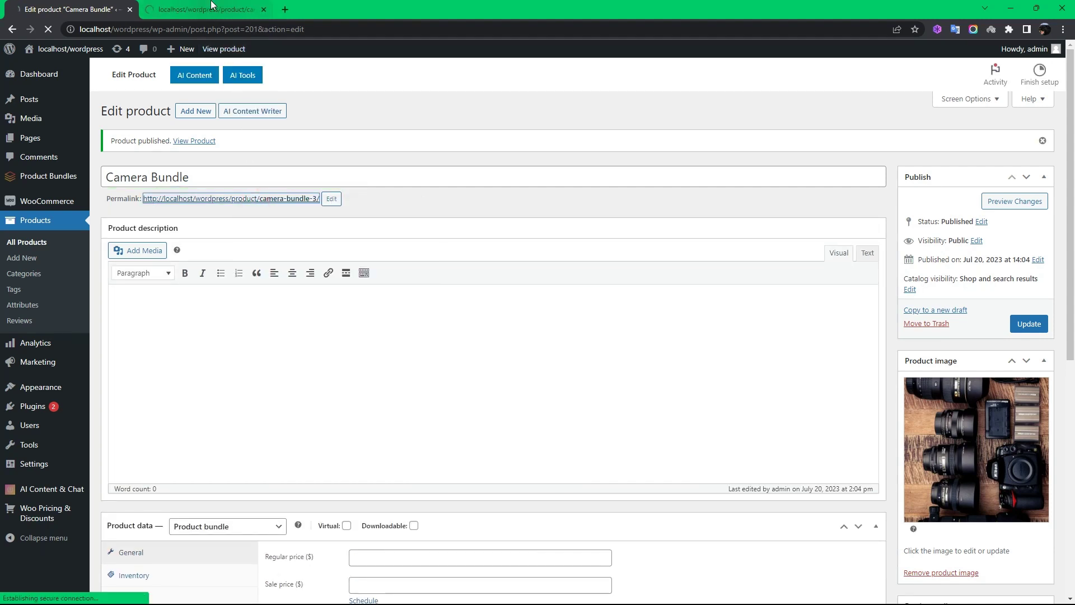
- View the published Camera Bundle page and choose the black Canon camera priced $436.05 as the bundle's first item
left_click(212, 7)
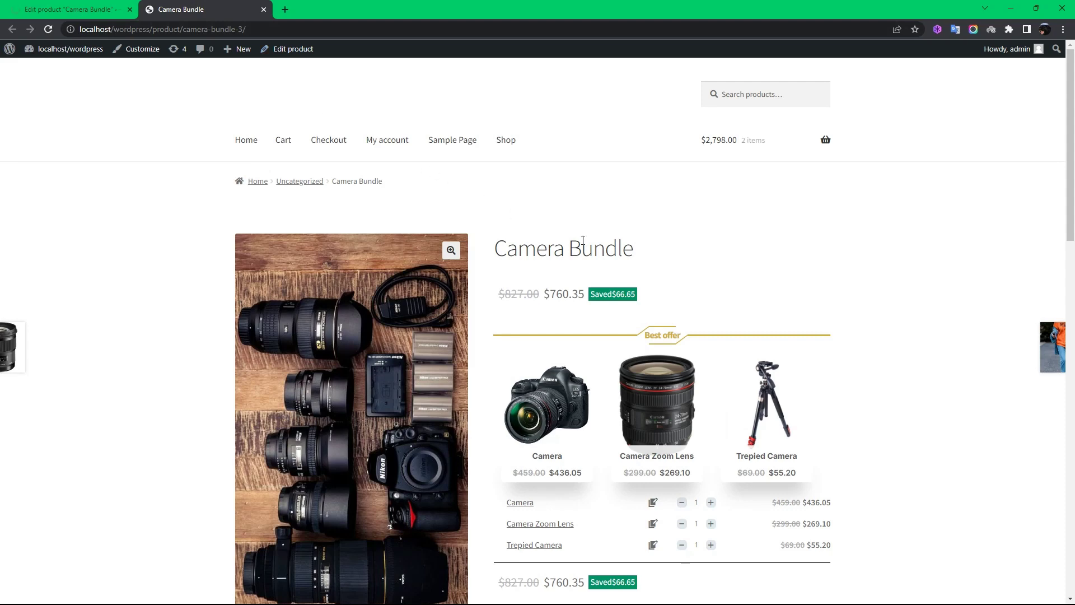
scroll(571, 238, "down", 3)
mouse_move(547, 269)
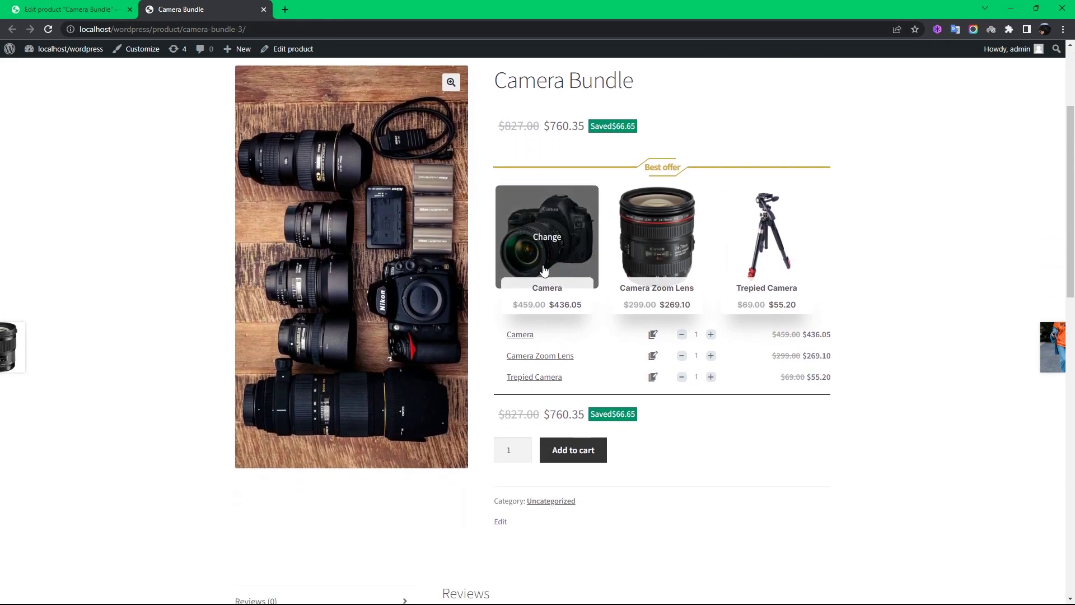
left_click(555, 279)
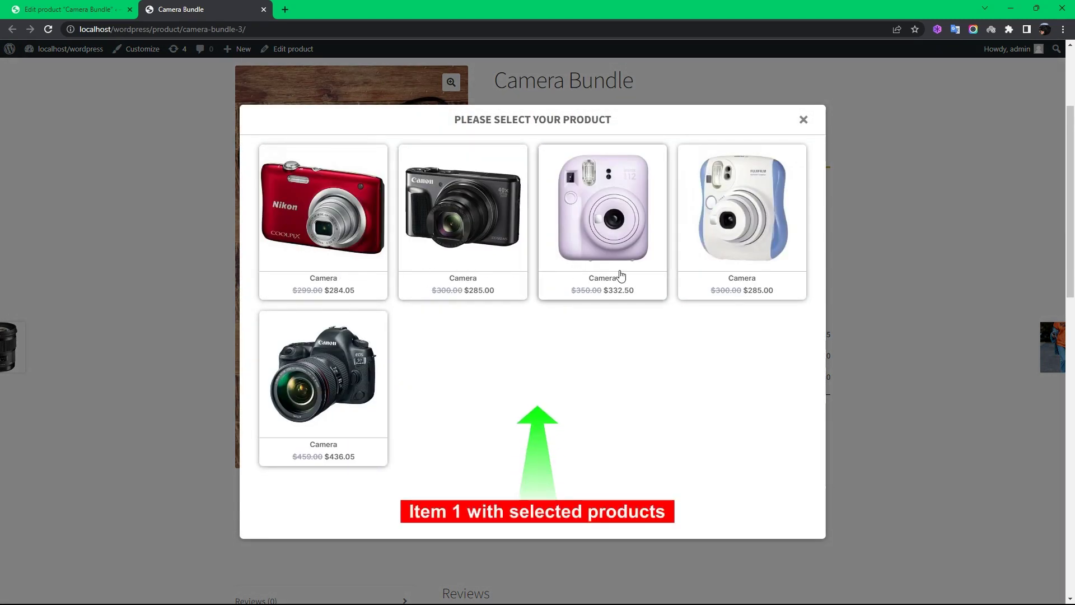
left_click(350, 375)
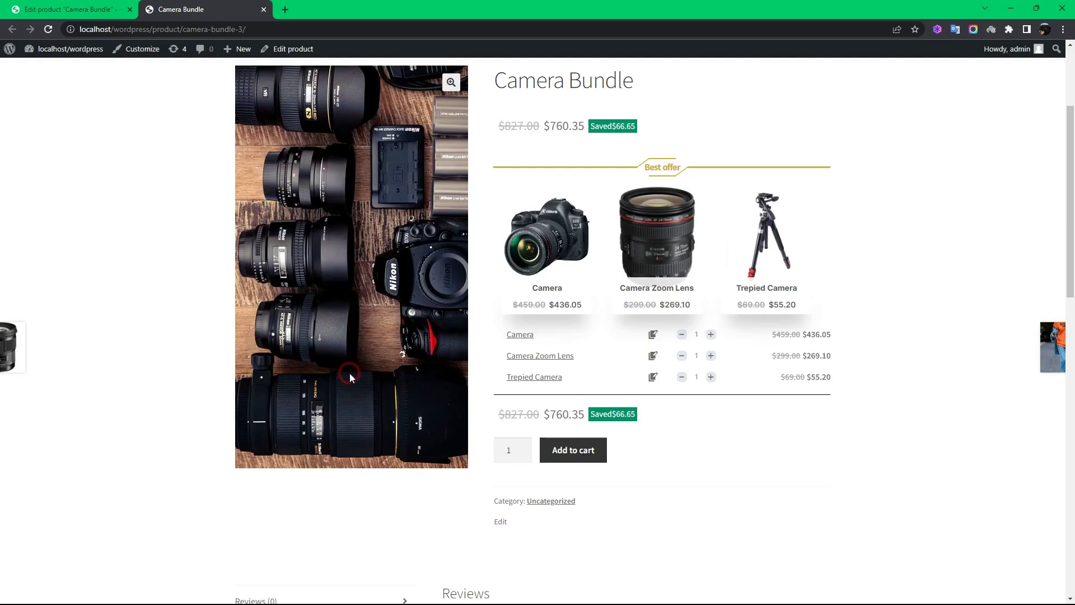
- Choose the $269.10 Camera Zoom Lens for the second bundle item and the blue $56.00 Trepied Camera for the third
mouse_move(681, 295)
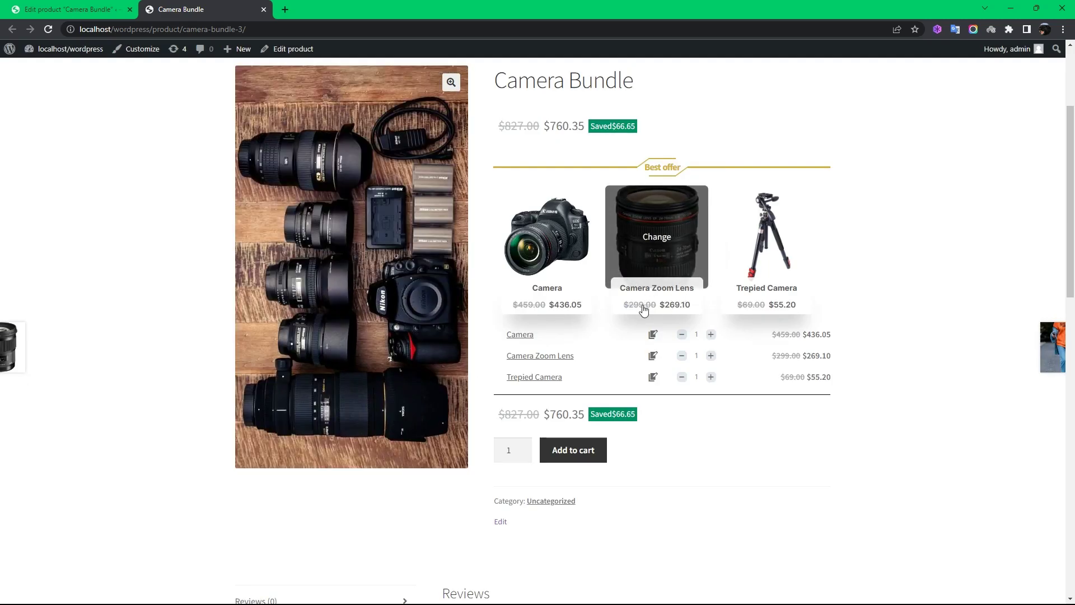
left_click(666, 273)
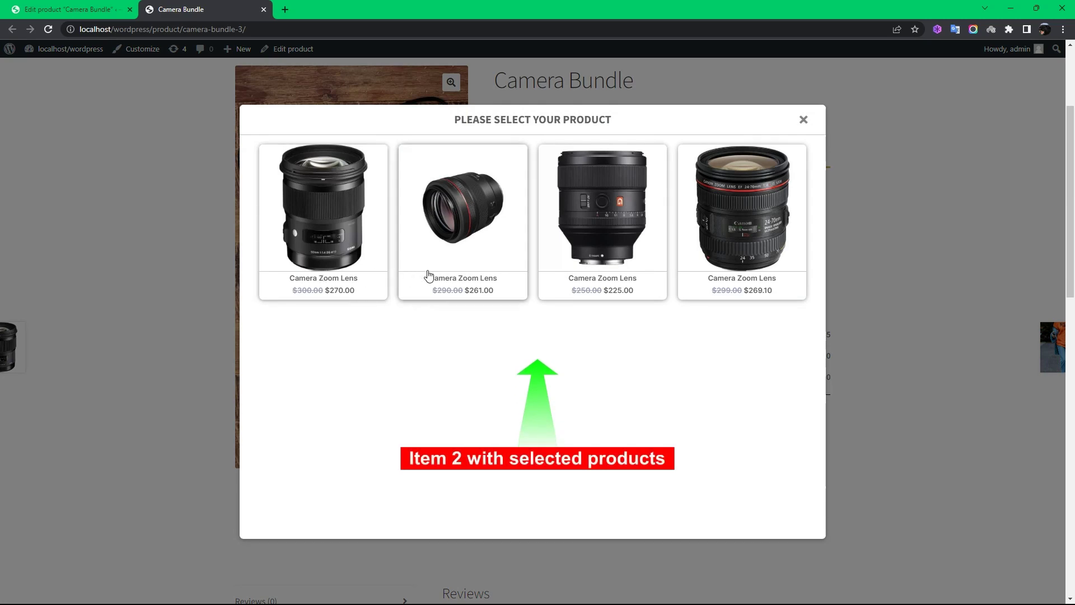
left_click(742, 264)
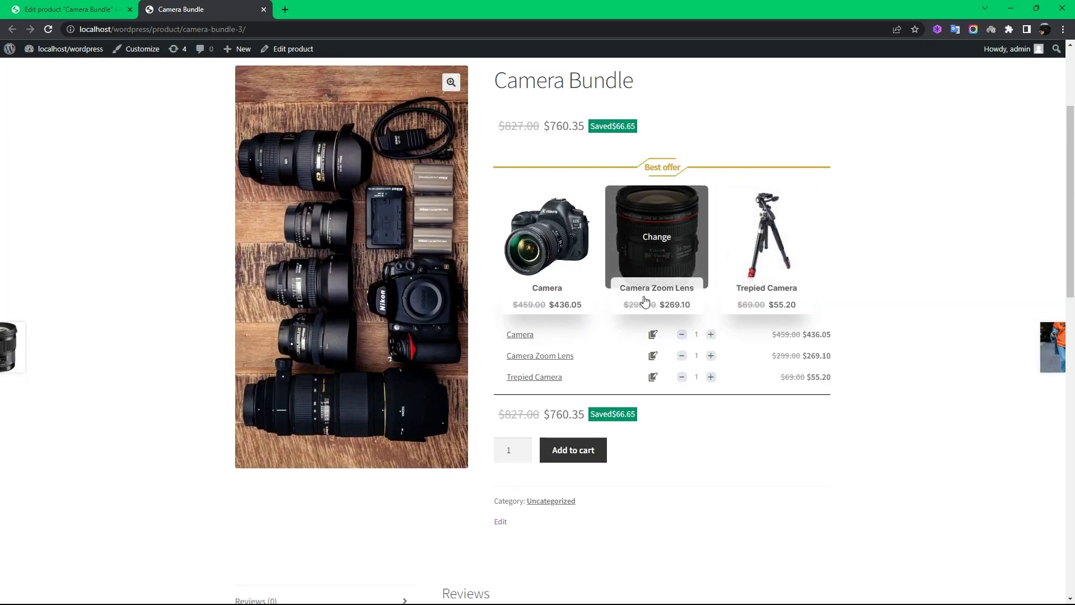
left_click(787, 280)
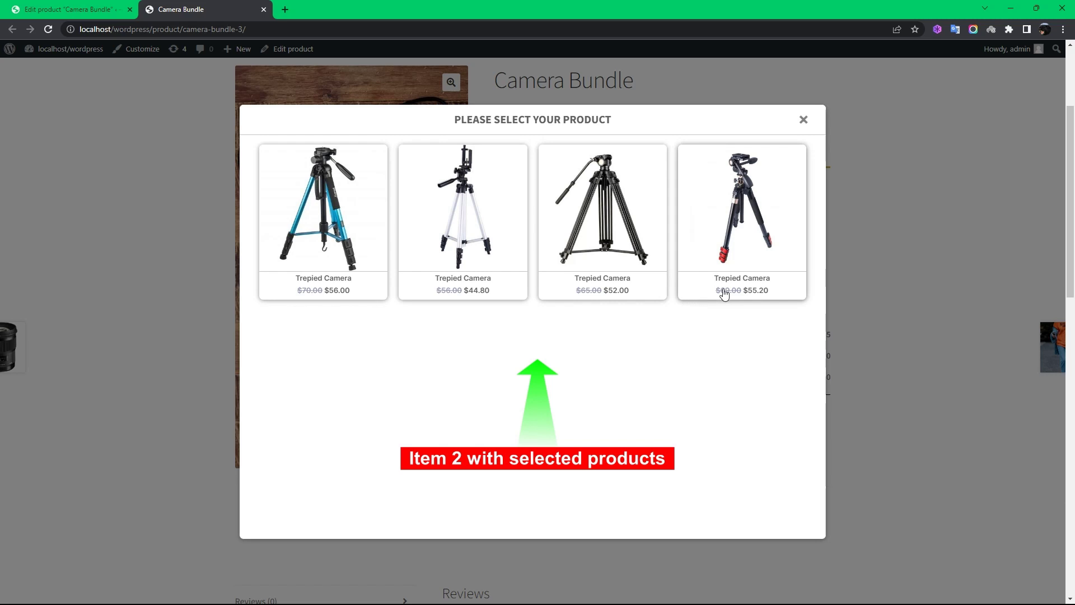
left_click(324, 236)
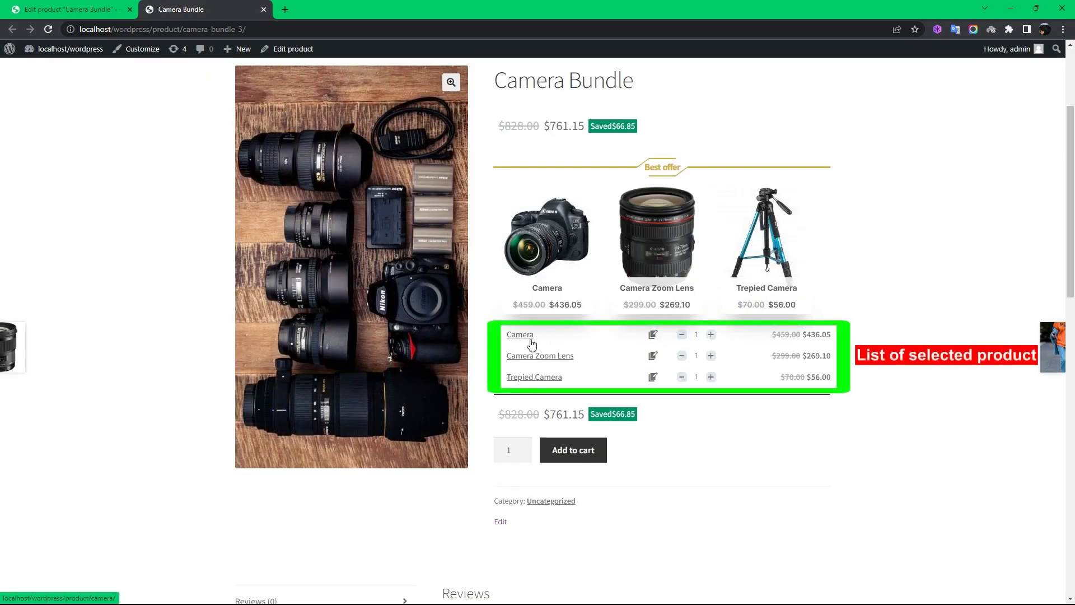
- Raise the Camera quantity in the bundle's product list and bring it back to 1
left_click(710, 335)
left_click(711, 334)
left_click(683, 335)
left_click(682, 334)
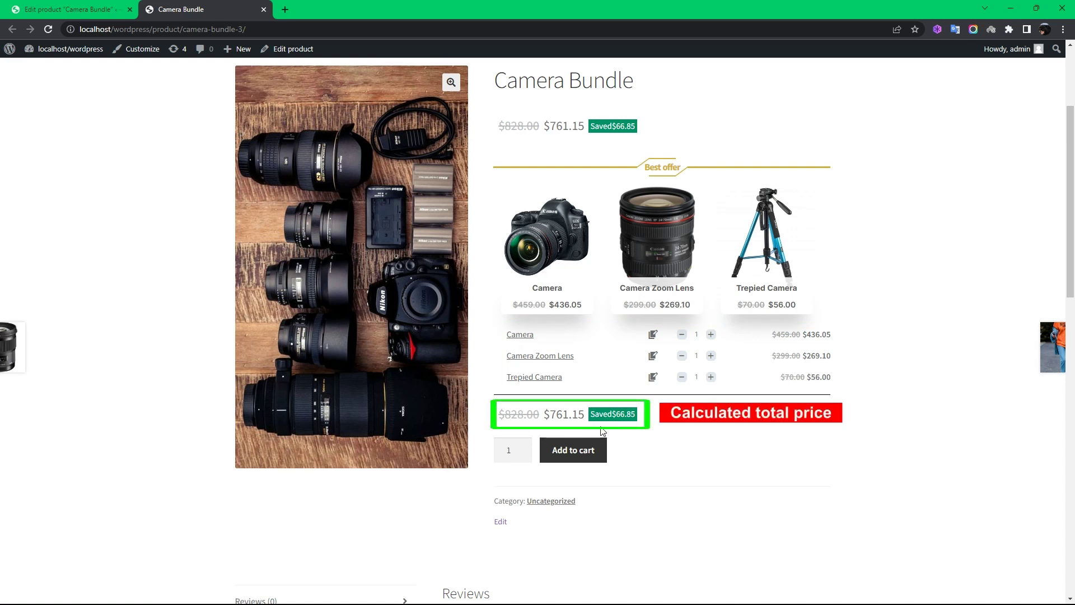
- Add the Camera Bundle to the cart and view the cart
left_click(572, 454)
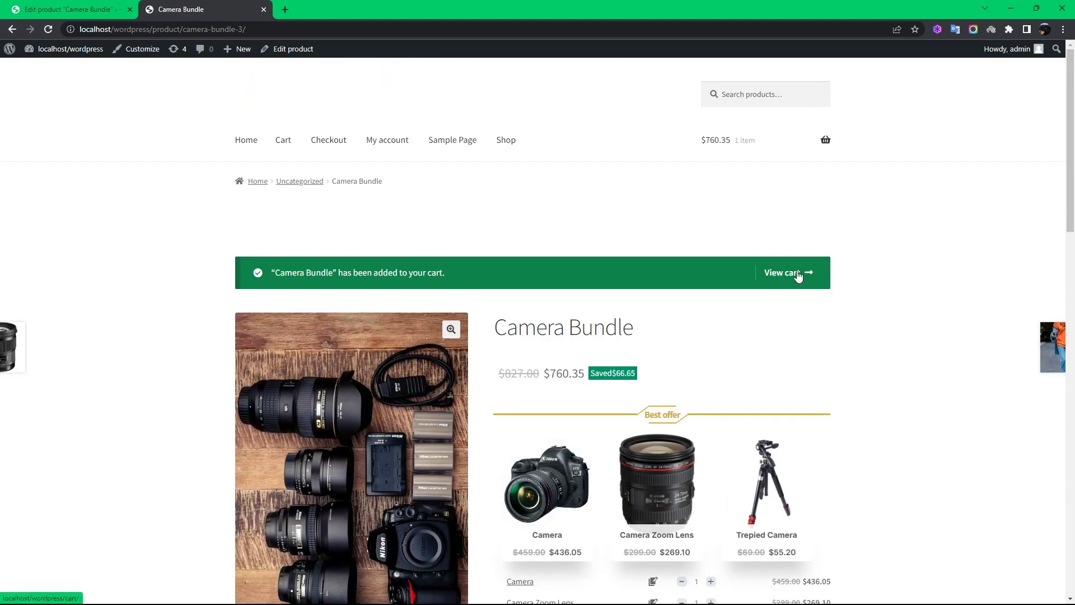
left_click(797, 274)
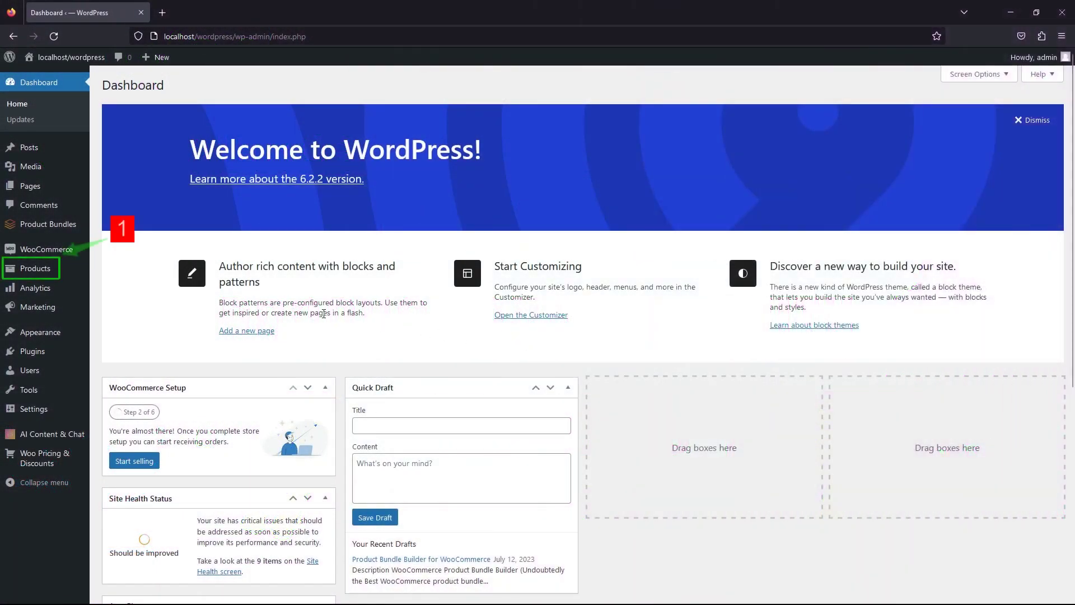
- Start a new product in the WordPress admin and name it "Category bundle product"
mouse_move(38, 272)
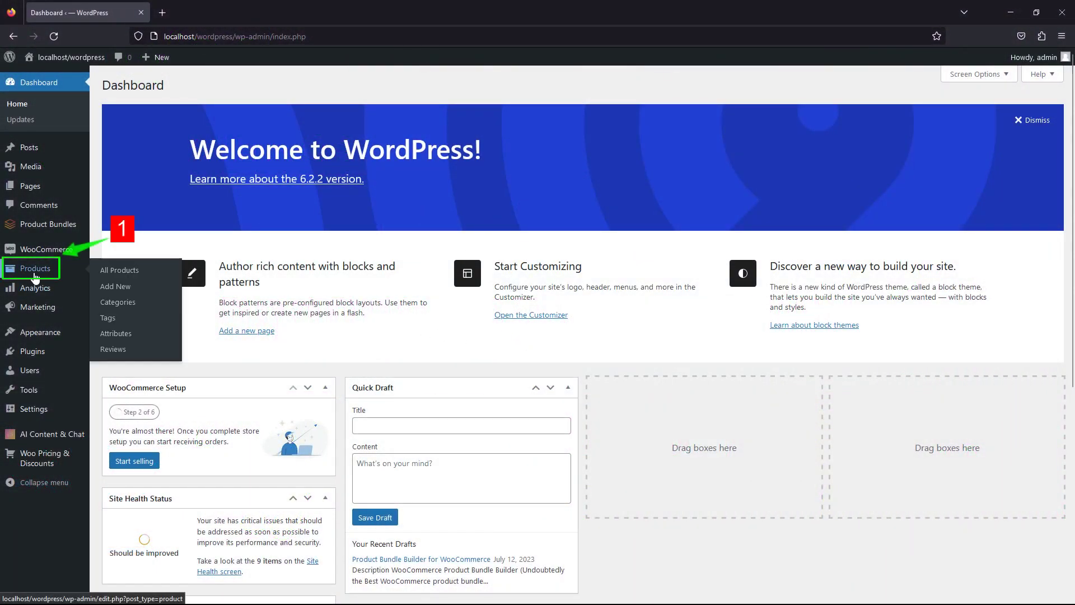
left_click(119, 288)
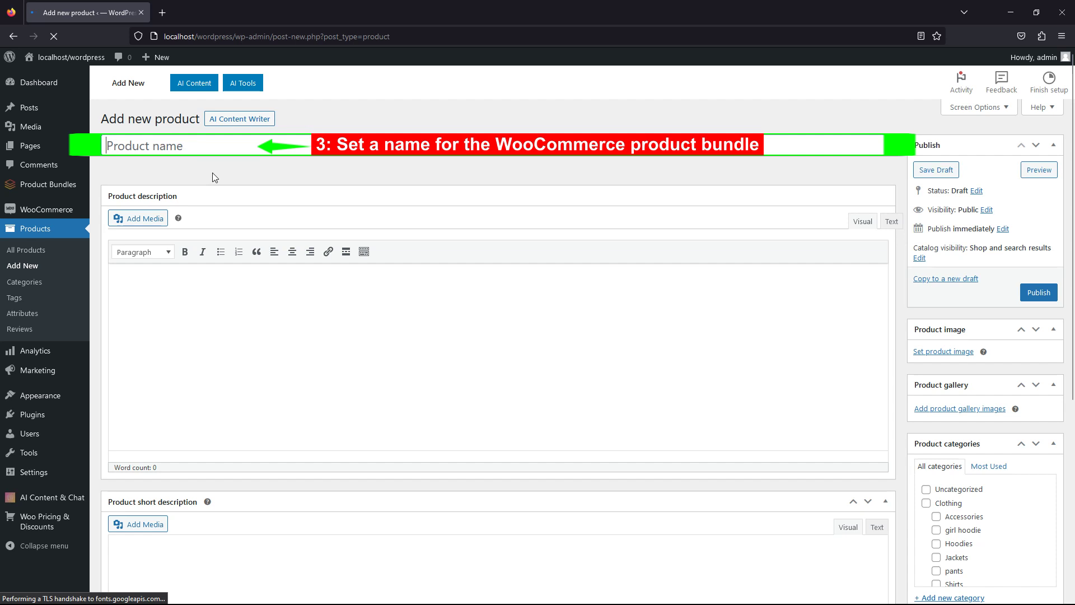
type("Category")
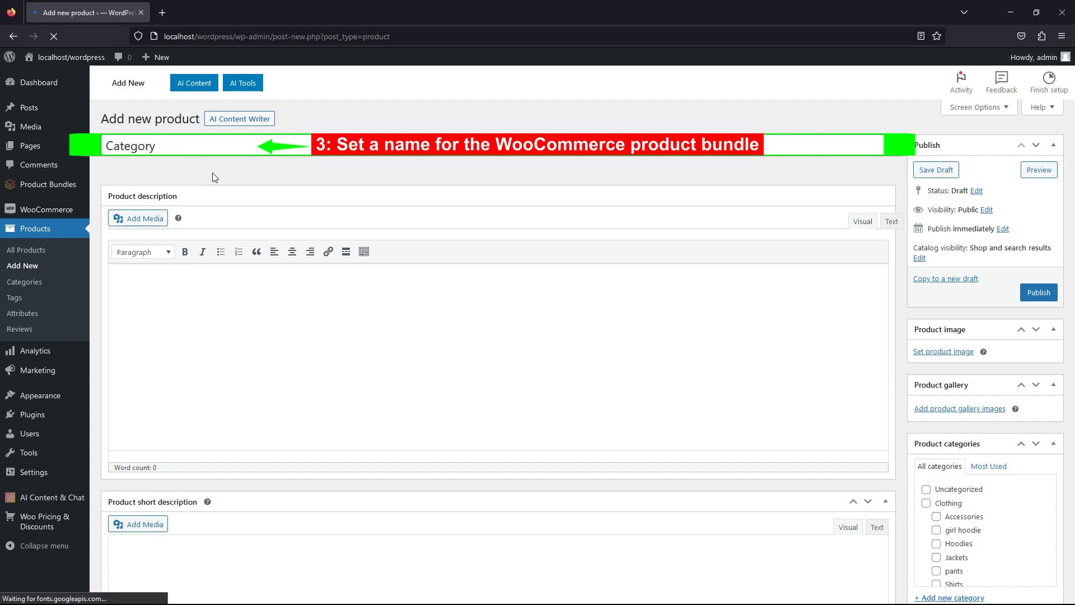
type(" bundle product")
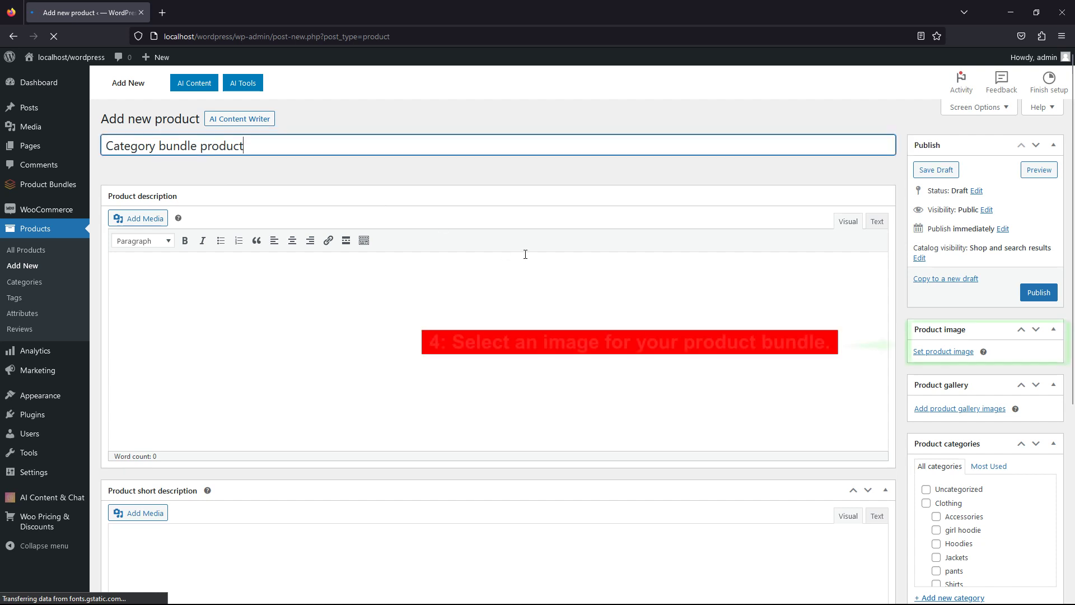
- Set category-pi.jpg, the photo of the orange hoodie outfit, from the media library as the product image
left_click(951, 353)
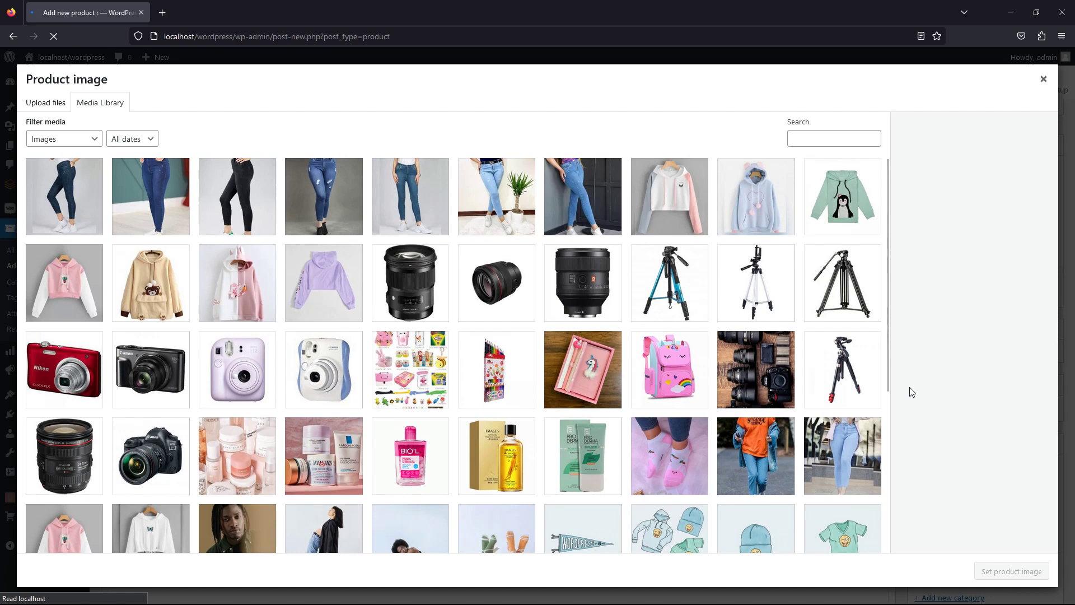
left_click(747, 450)
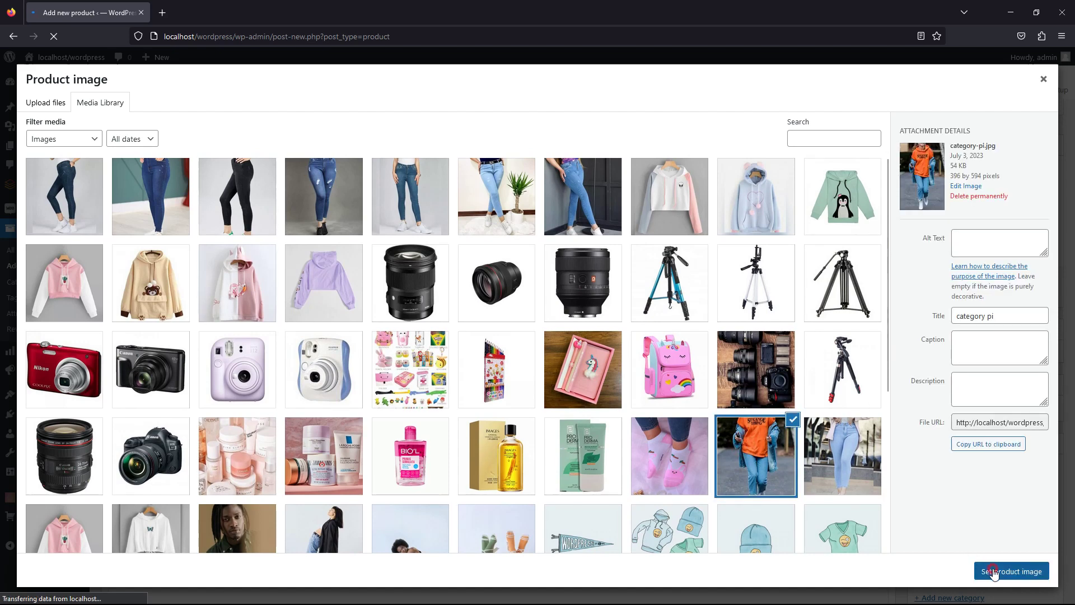
left_click(994, 572)
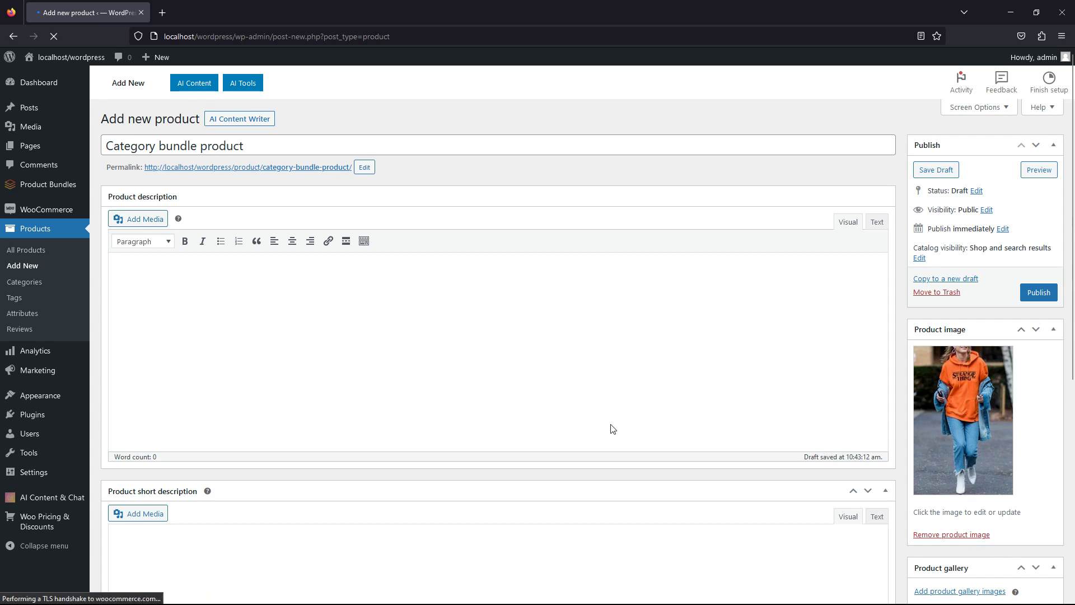
- Change the product type to Product bundle and add a first item in its Product Bundles settings
scroll(613, 429, "down", 5)
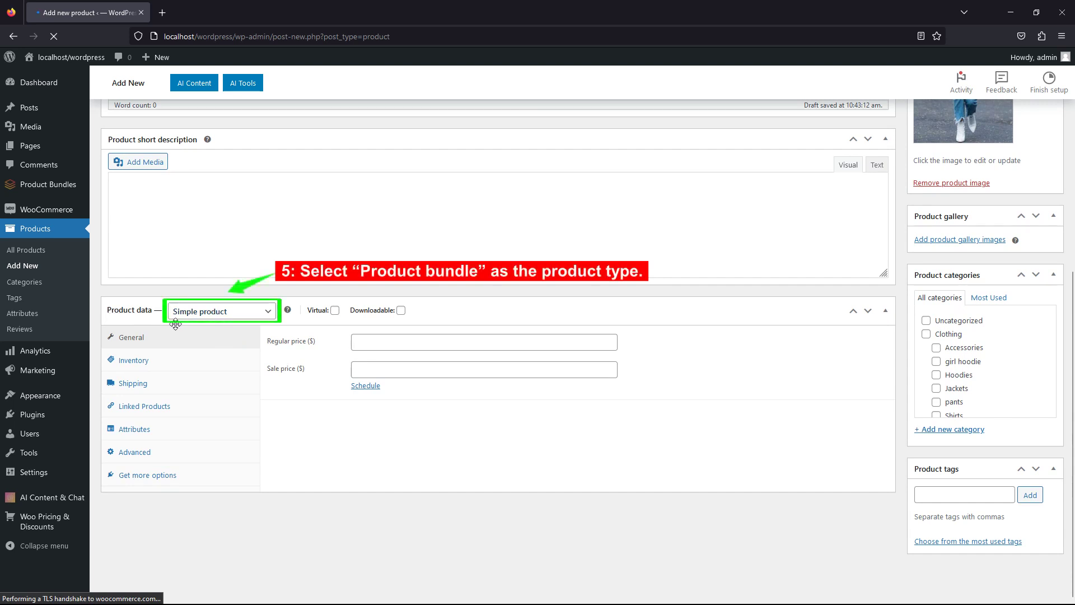
left_click(267, 314)
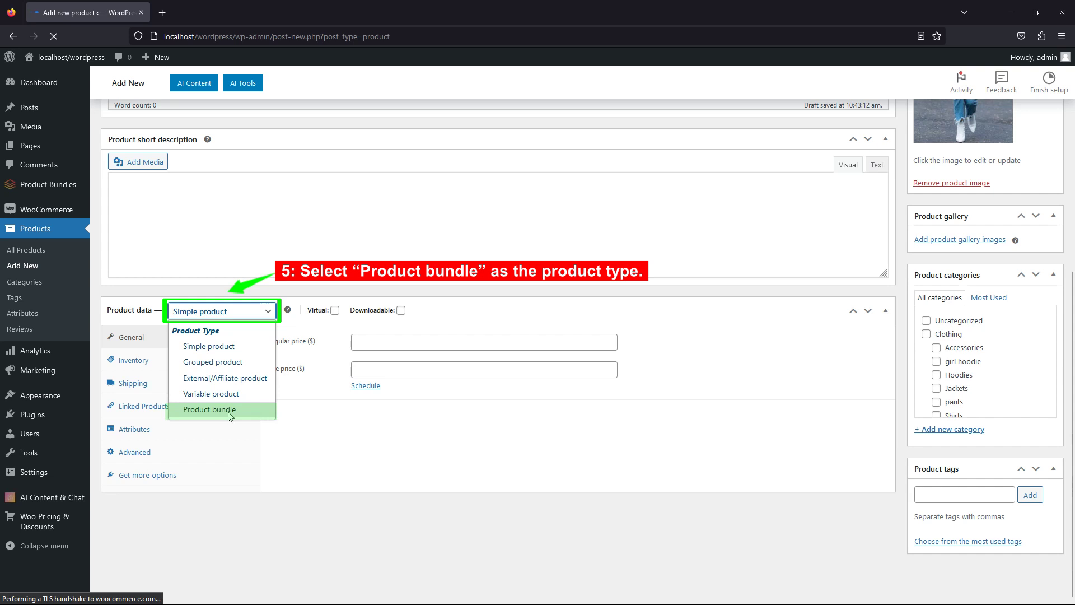
left_click(206, 415)
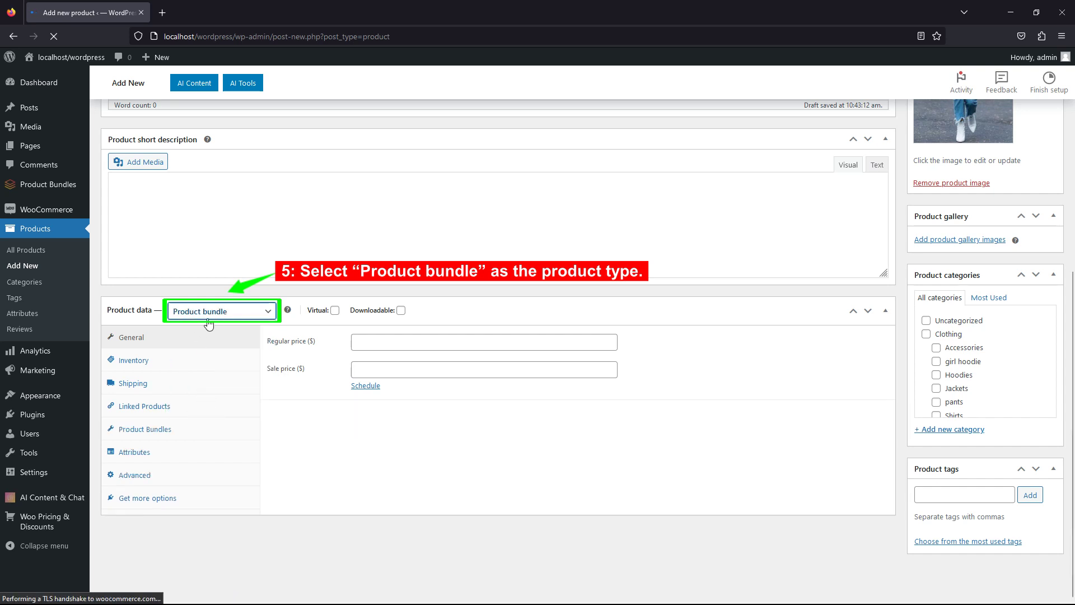
left_click(150, 435)
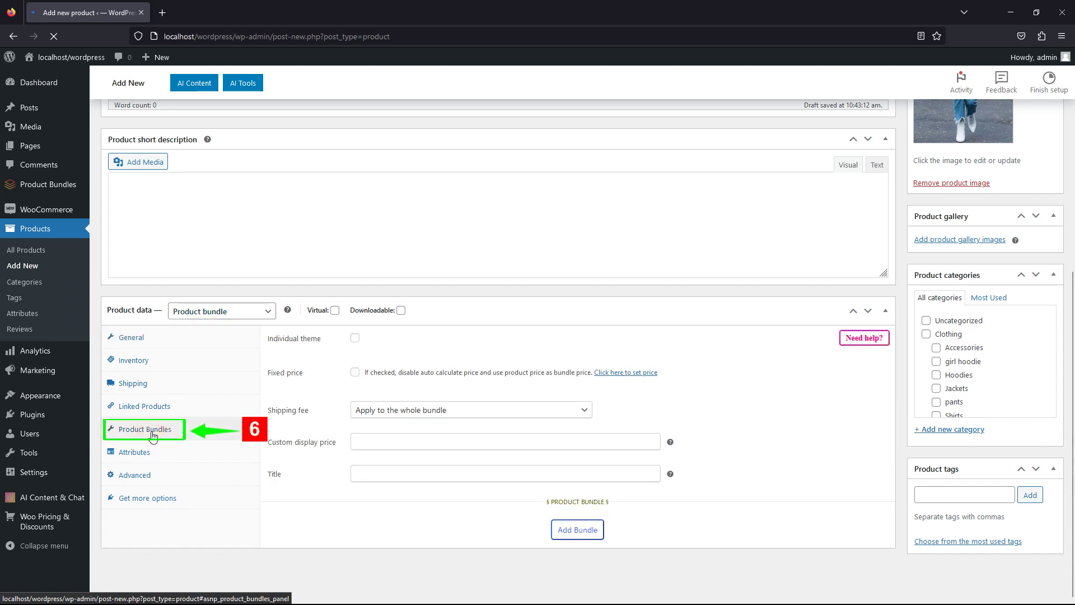
left_click(579, 532)
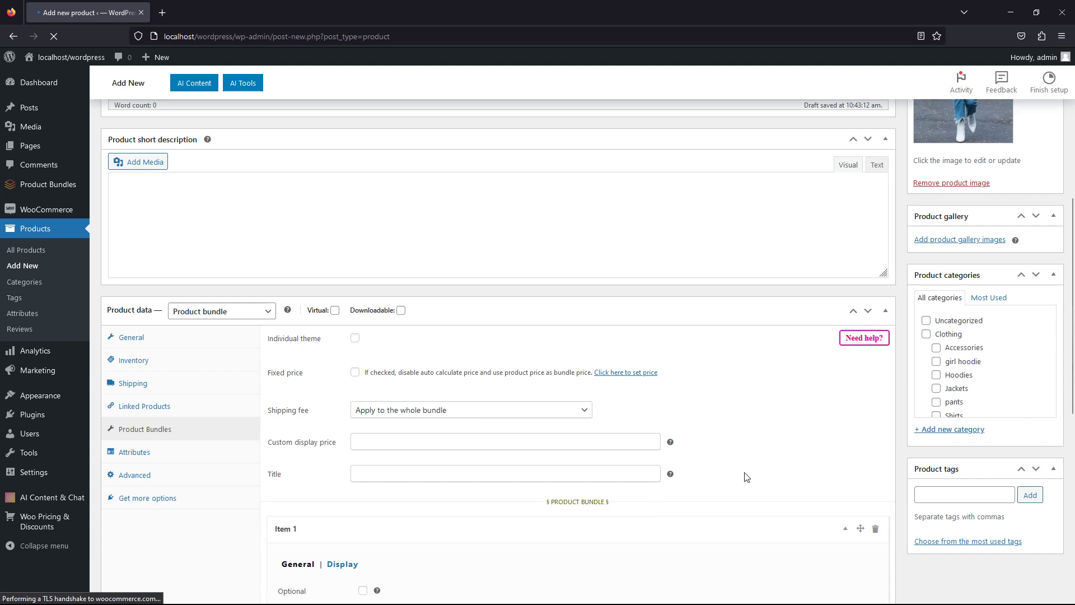
- Assign the categories "girl hoodie" and "Clothing/Jackets" to Item 1 of the bundle
scroll(771, 475, "down", 5)
scroll(789, 483, "down", 2)
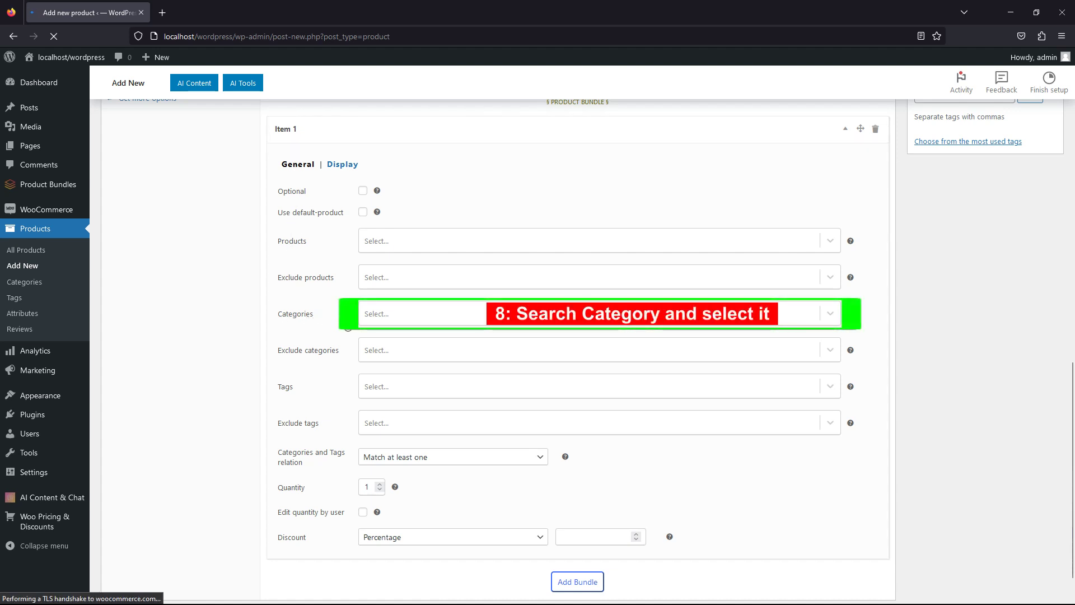
left_click(387, 318)
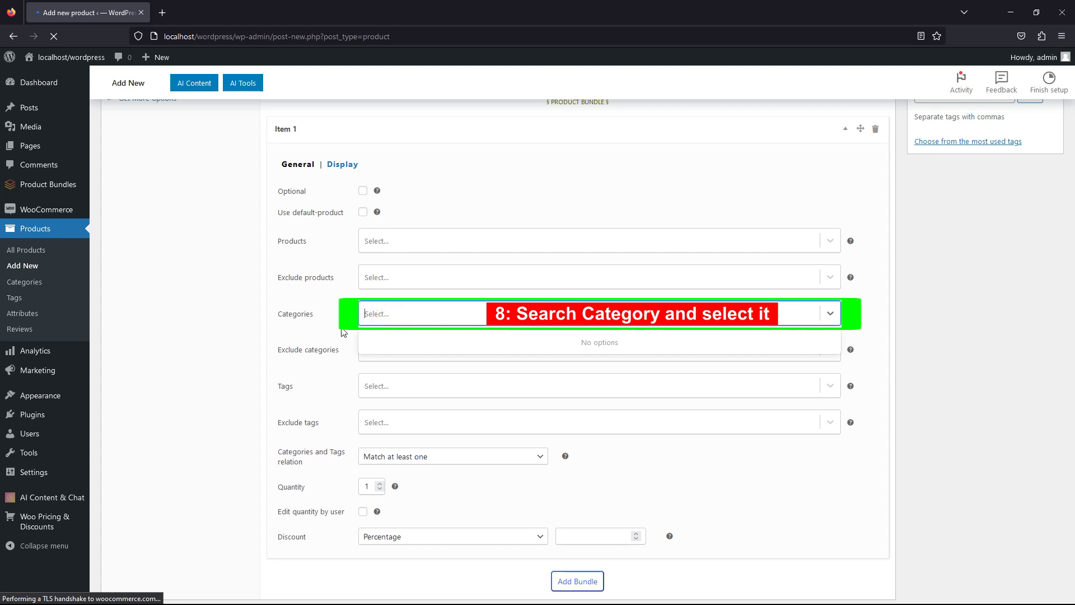
type("hoodi")
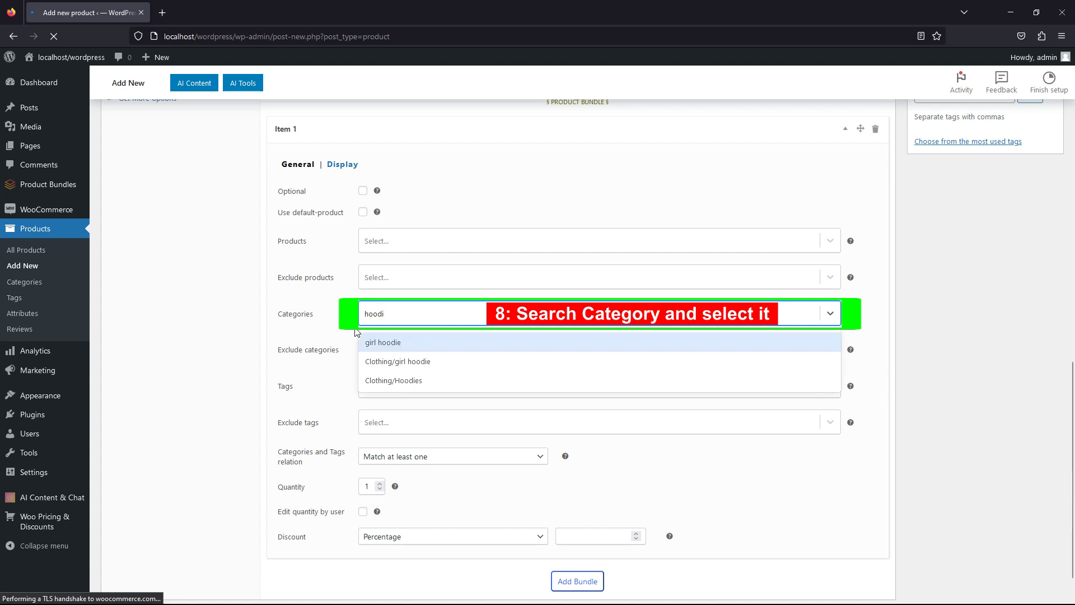
left_click(382, 346)
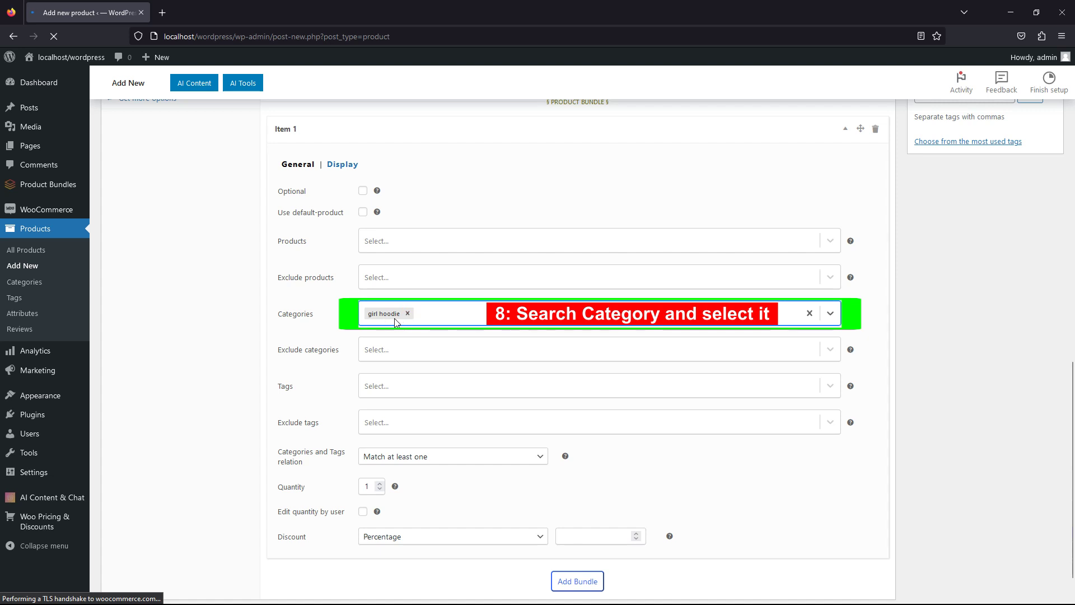
type("jac")
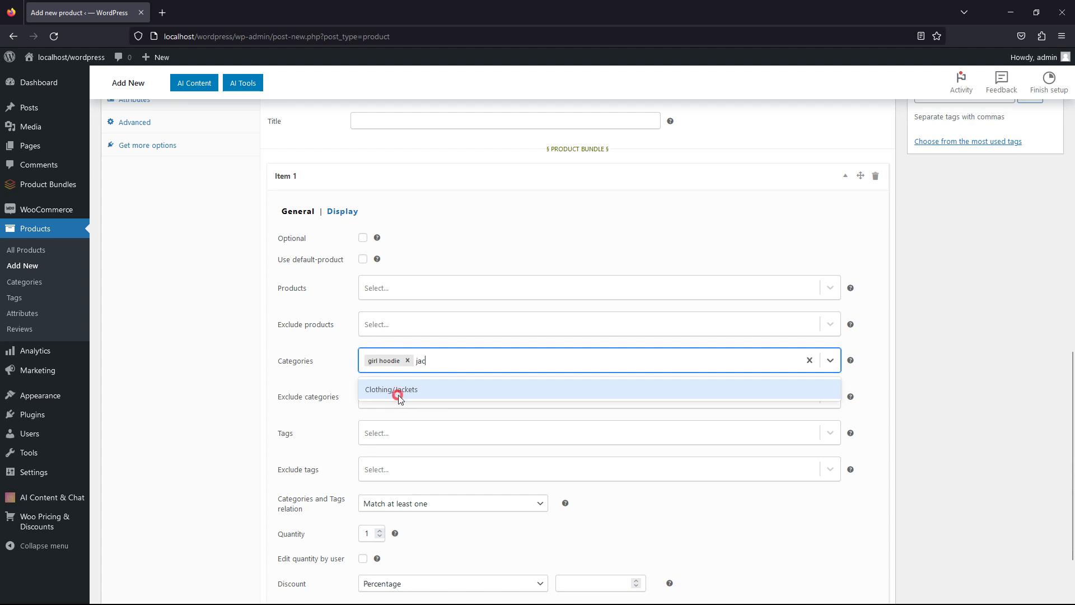
left_click(399, 395)
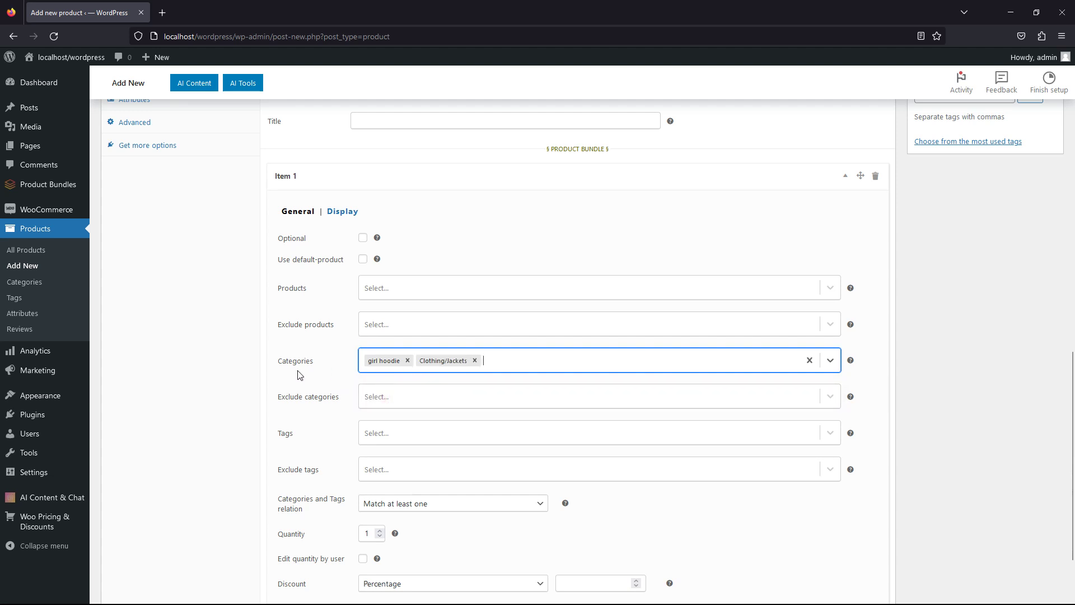
- Raise Item 1's default quantity by one and return it to 1
scroll(576, 416, "down", 2)
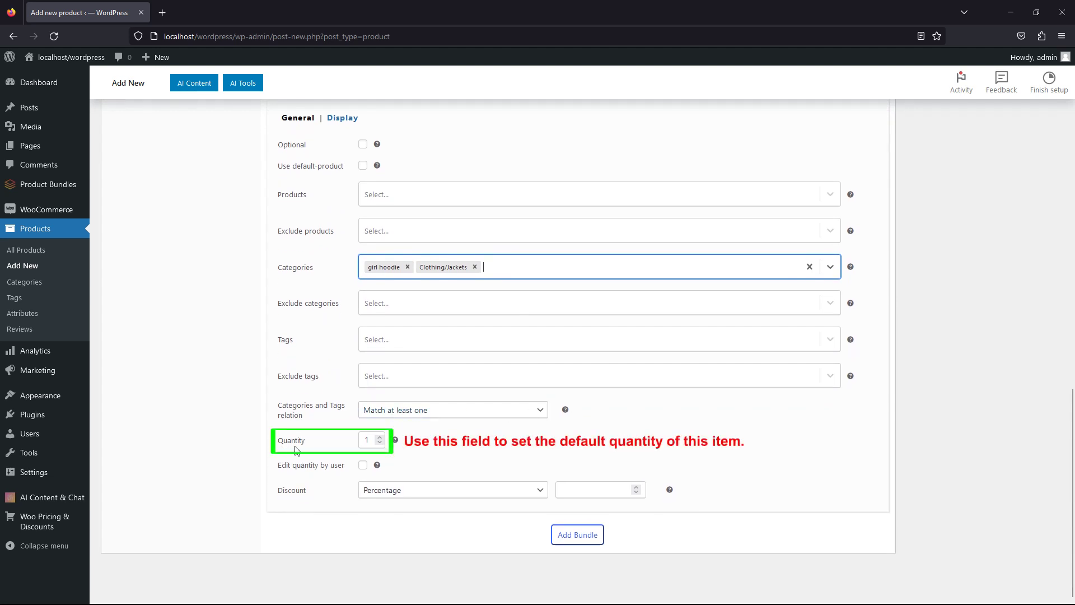
left_click(380, 437)
left_click(381, 445)
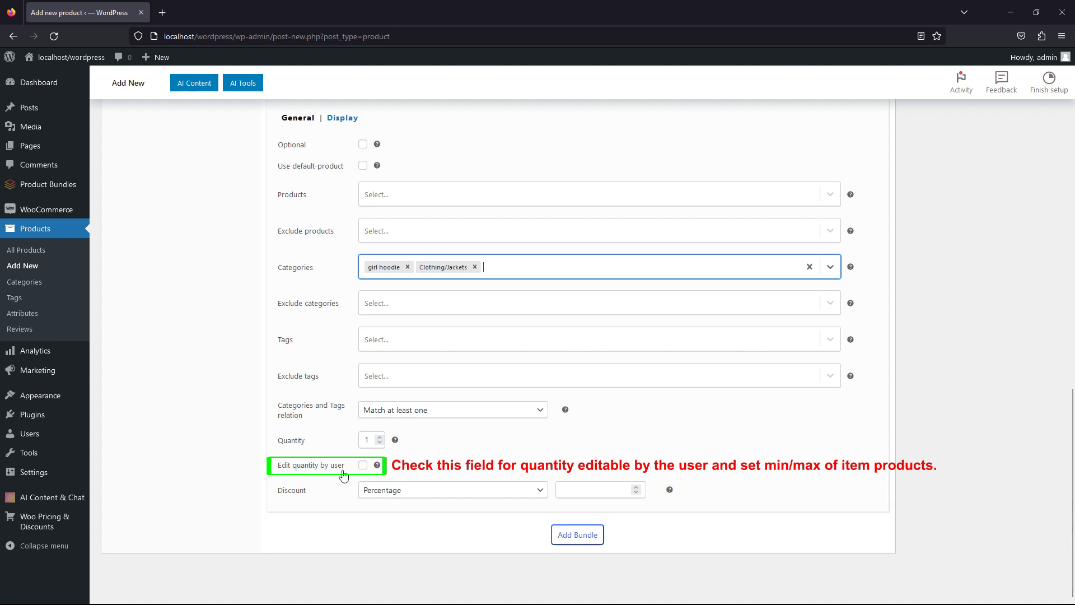
- Enable Edit quantity by user for Item 1, try out a maximum quantity, and clear that maximum again
left_click(363, 466)
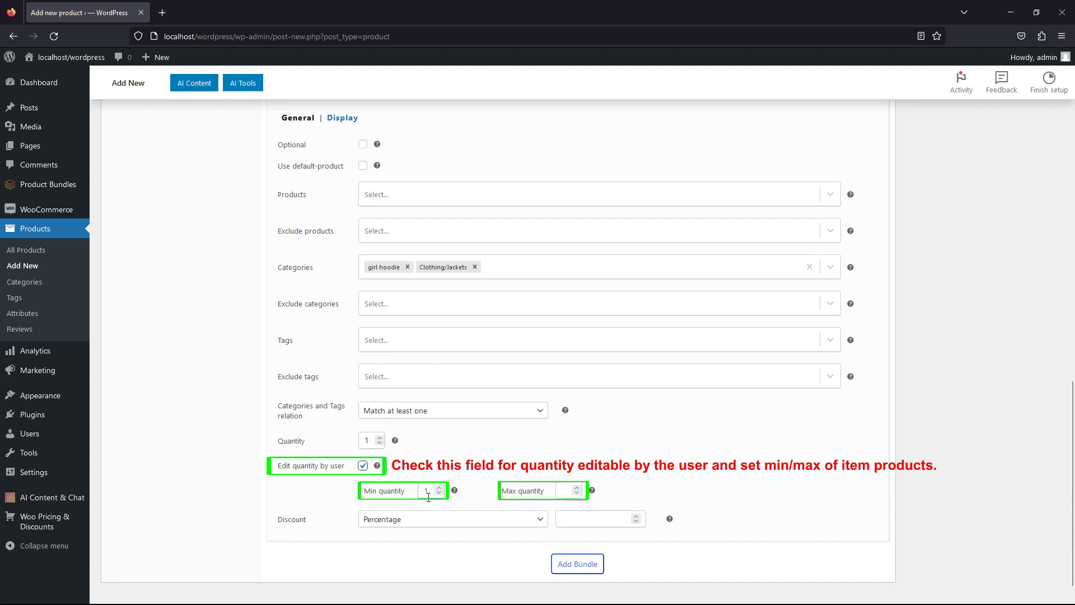
left_click(577, 490)
left_click(577, 490)
left_click(577, 493)
double_click(563, 491)
key("BackSpace")
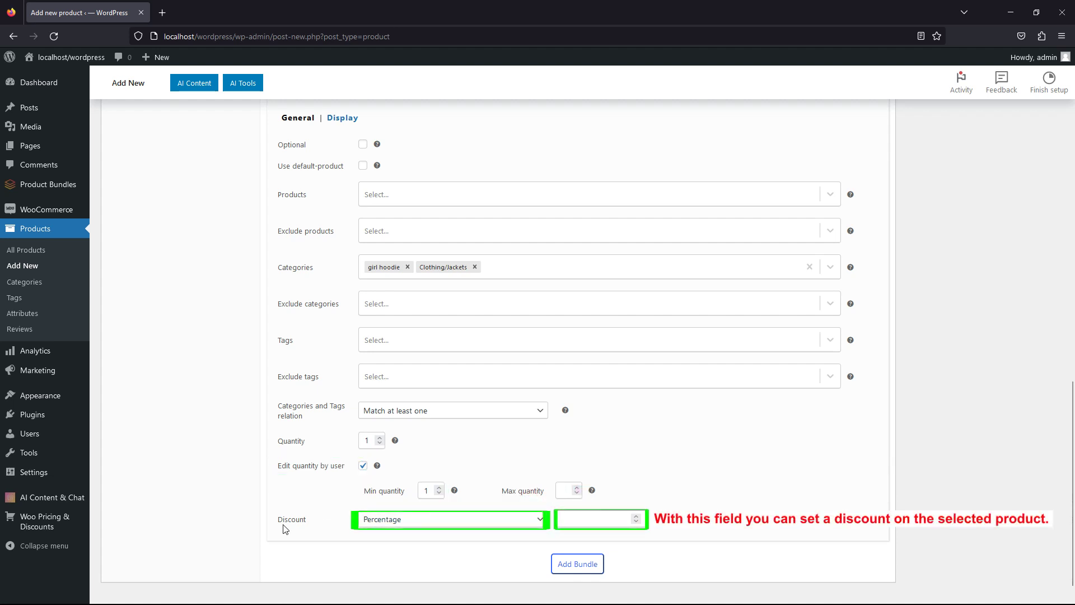
- Set Item 1's discount to a Percentage of 10
left_click(469, 520)
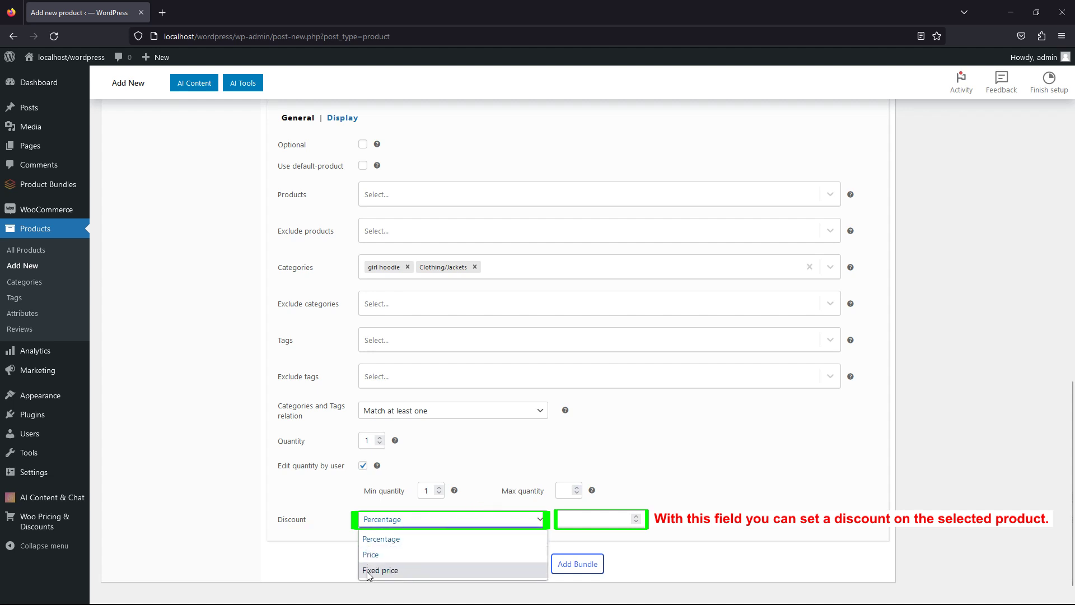
left_click(380, 539)
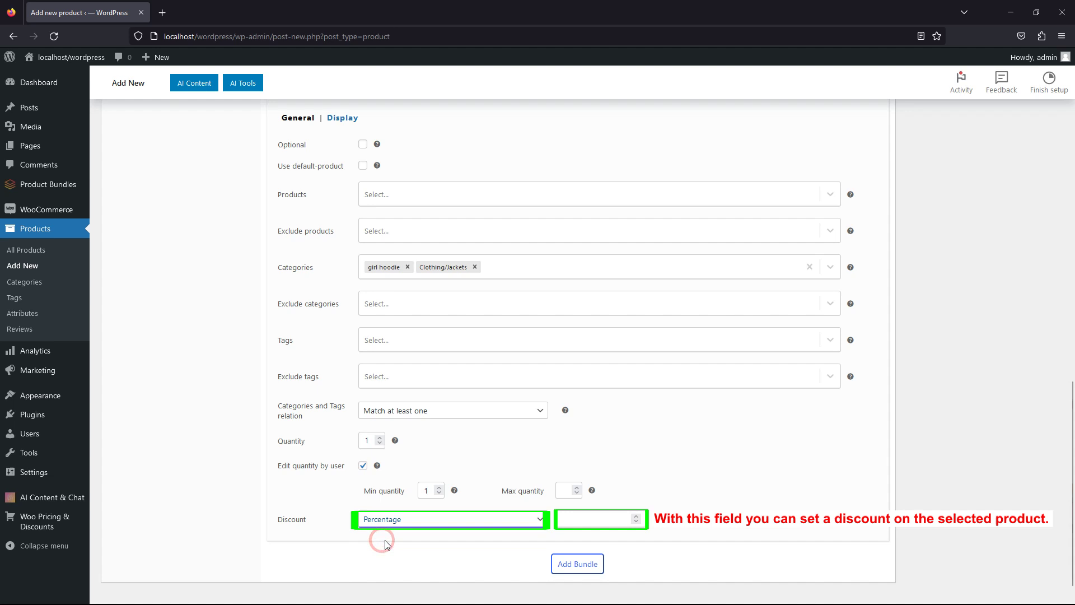
left_click(567, 521)
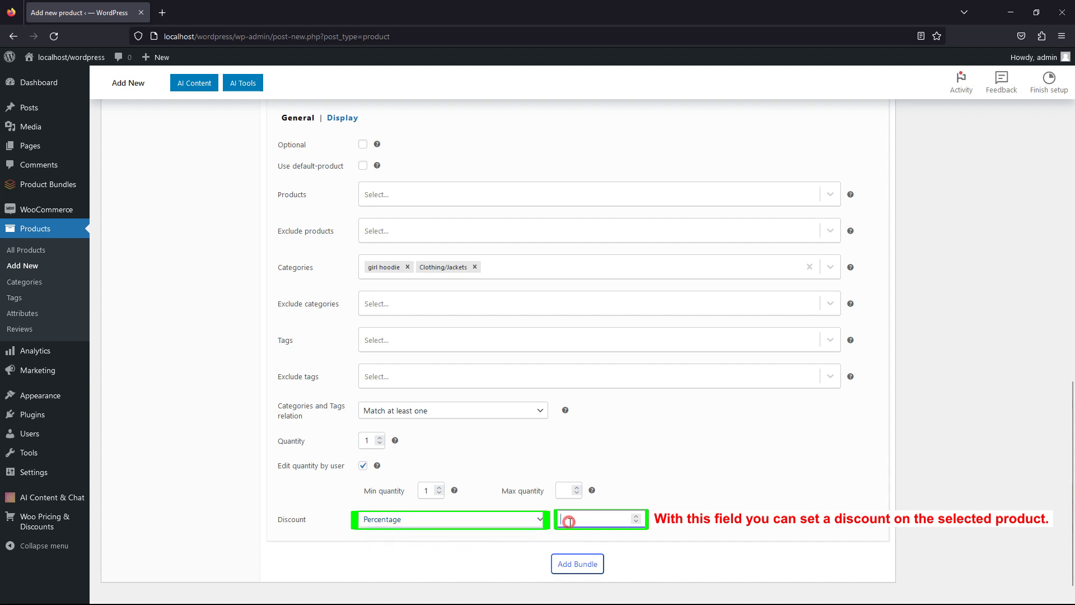
left_click(645, 538)
- Add a second item to the bundle and assign the category "pants" to it
left_click(578, 564)
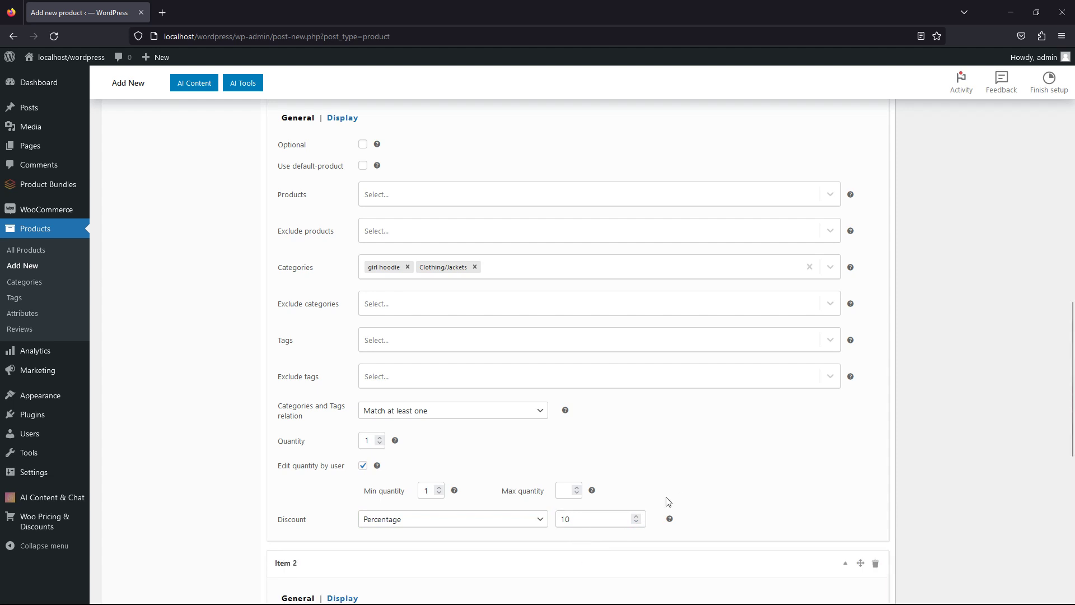
scroll(751, 511, "down", 6)
scroll(939, 420, "down", 3)
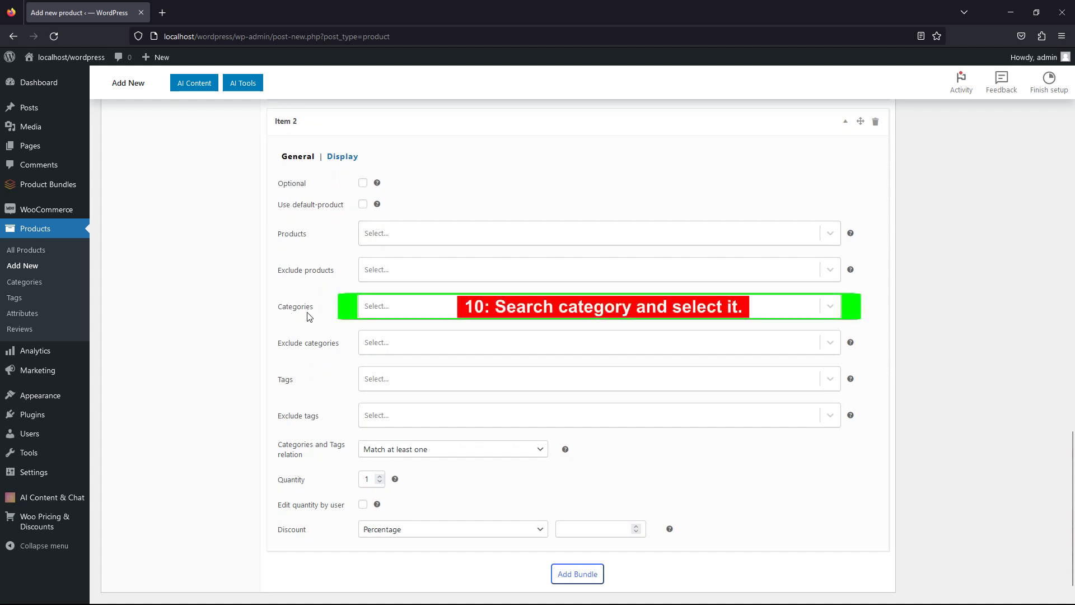
left_click(404, 309)
type("pants")
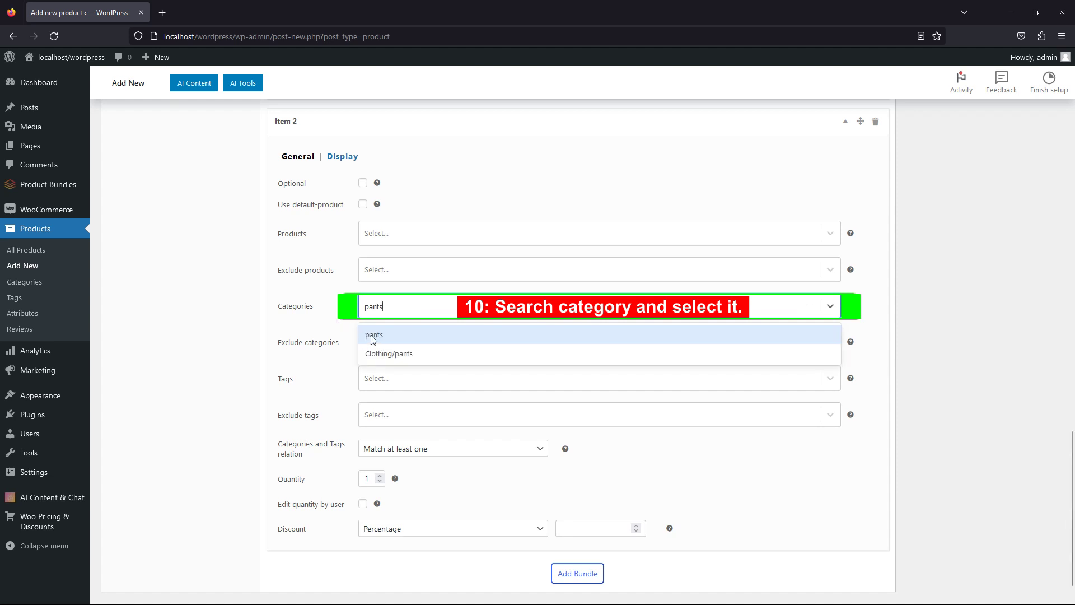
left_click(376, 337)
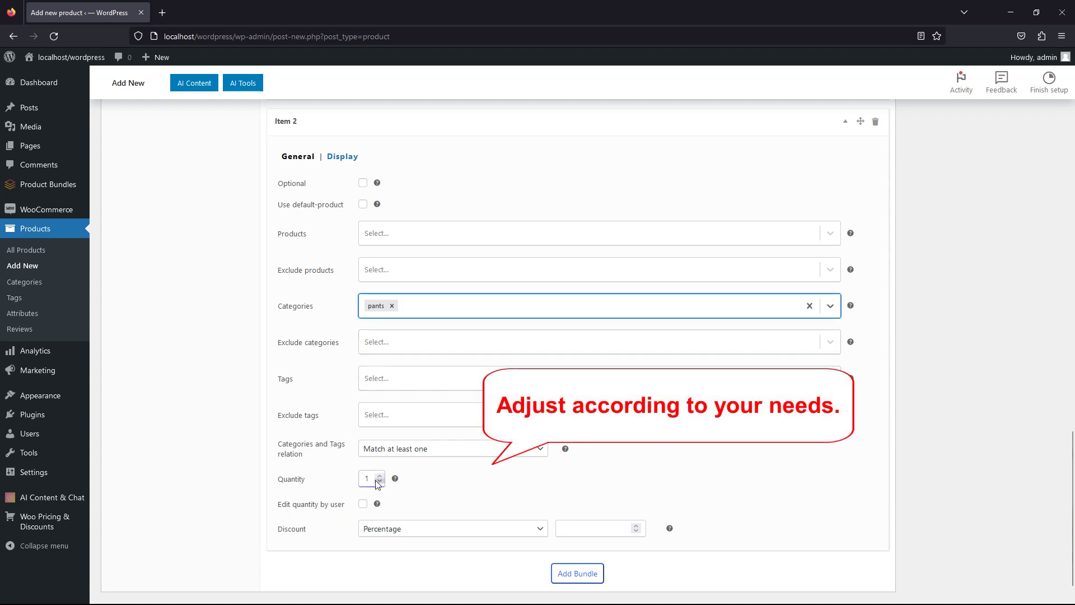
- Enable Edit quantity by user for Item 2 and give it a Percentage discount
left_click(363, 504)
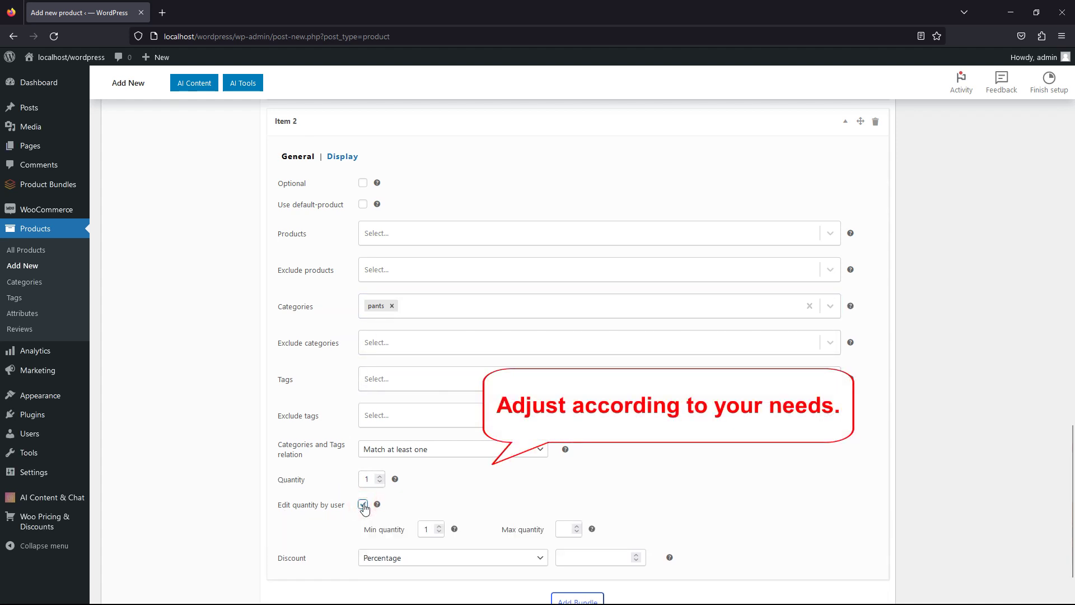
scroll(349, 565, "down", 2)
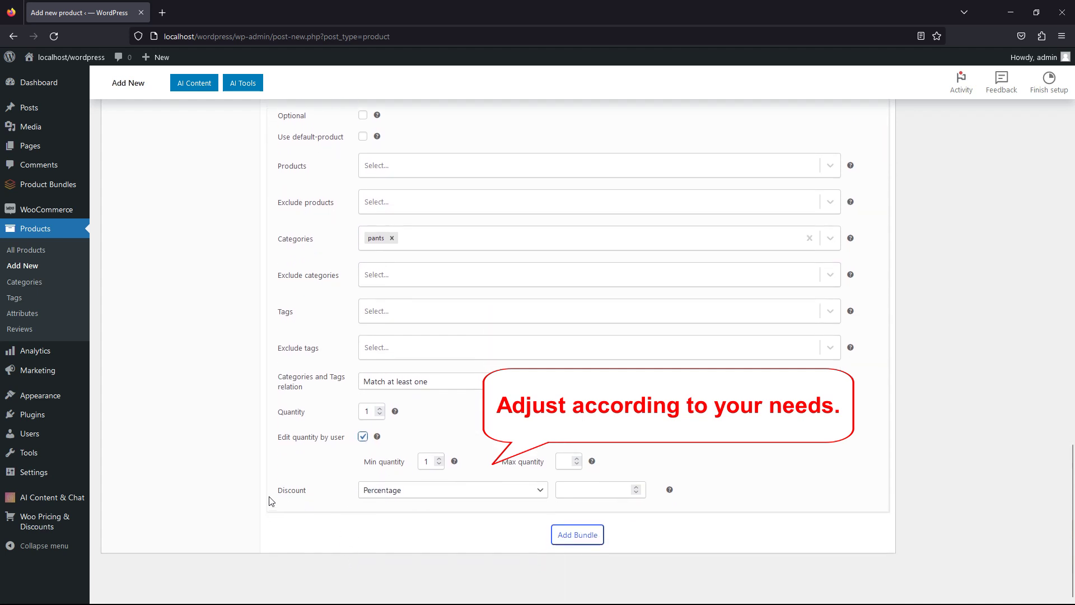
left_click(422, 491)
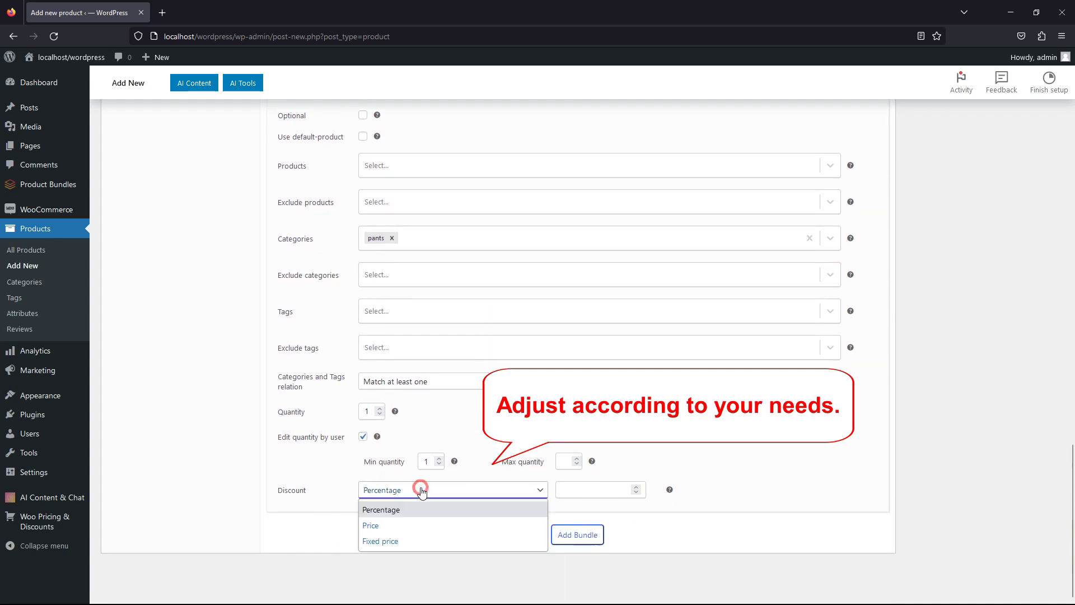
left_click(381, 509)
left_click(588, 489)
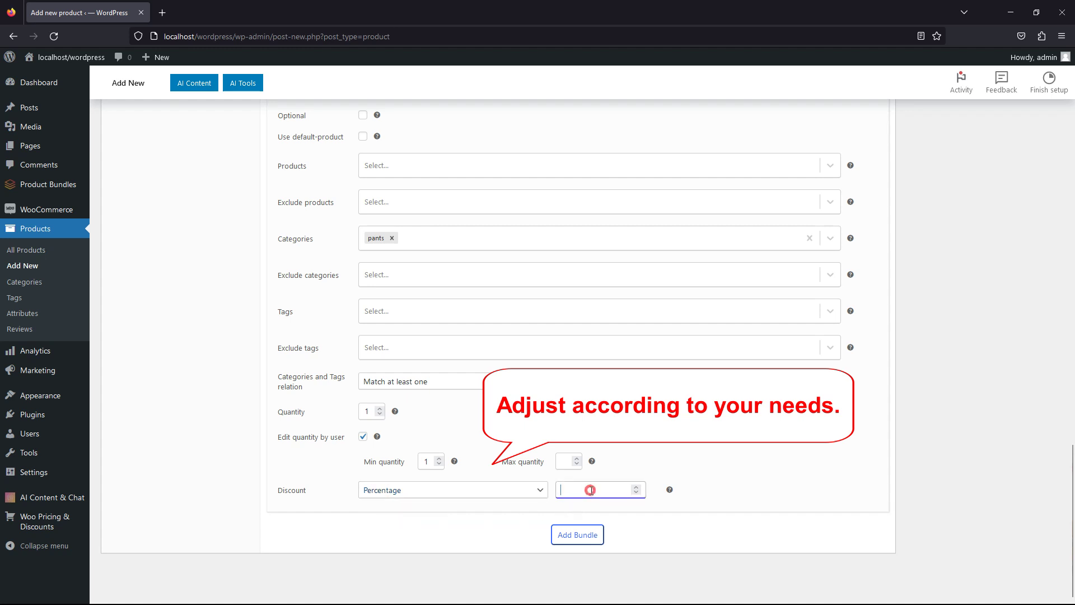
left_click(637, 507)
- Try out the bundle's Fixed price option, turn it off again, and leave the custom display price and title empty
scroll(766, 465, "up", 15)
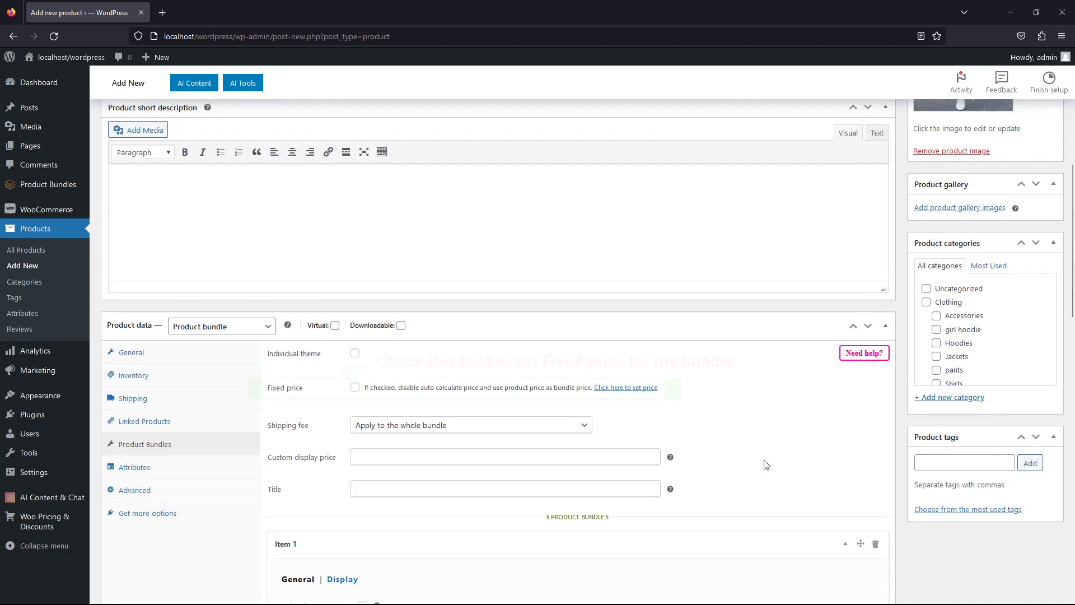
left_click(356, 388)
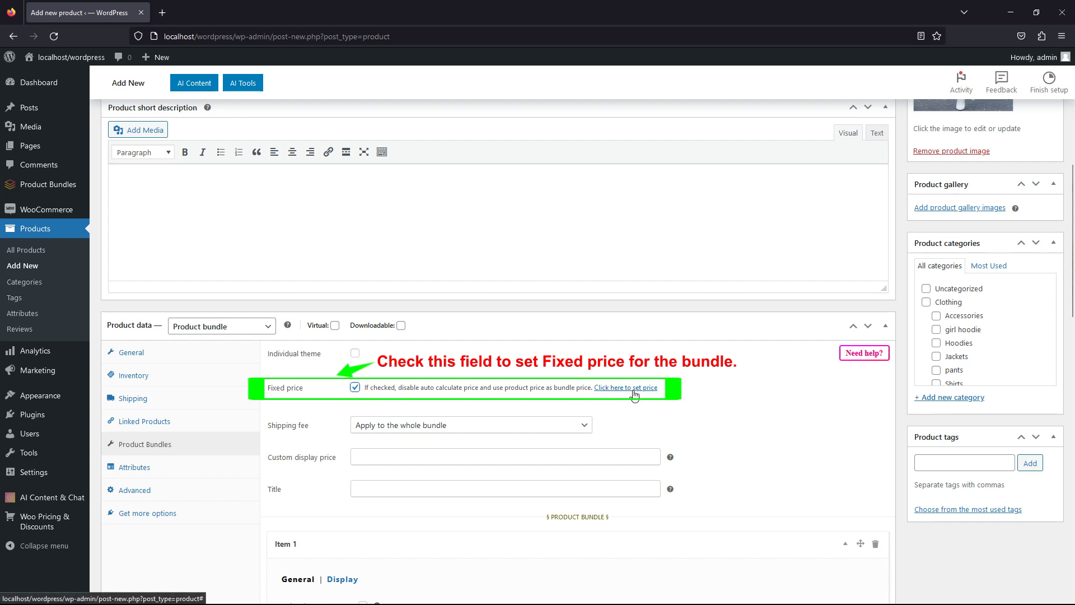
left_click(355, 387)
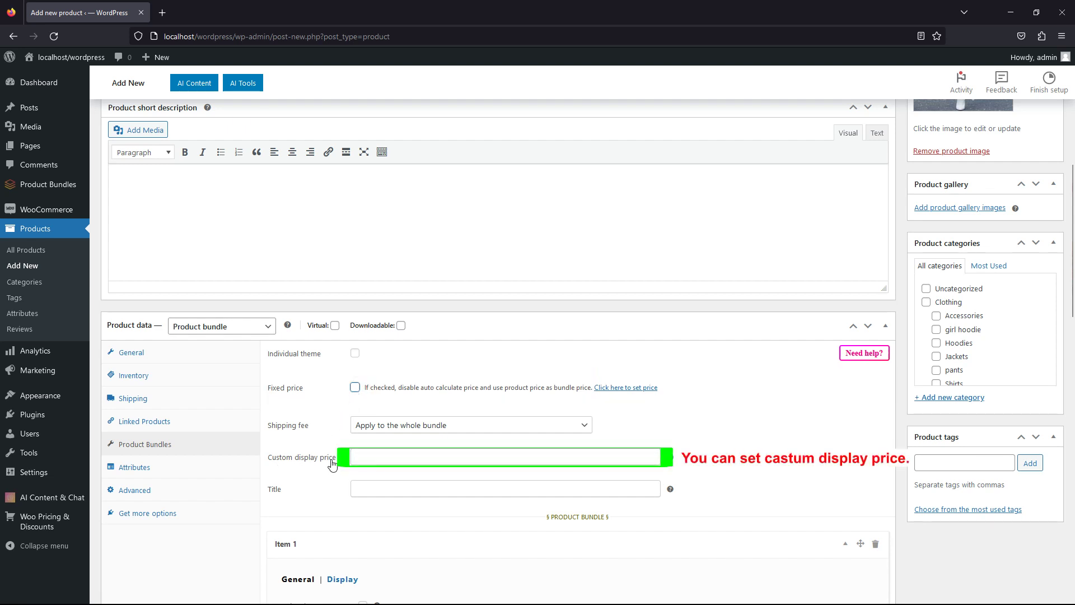
left_click(376, 459)
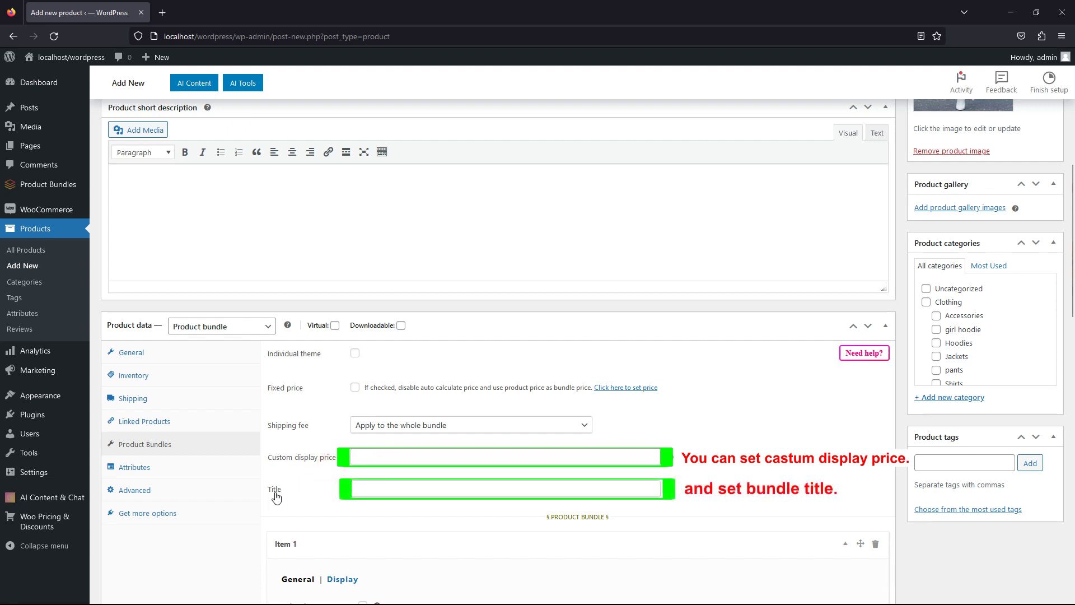
left_click(378, 489)
- Publish the Category bundle product and open its permalink in a new browser tab
scroll(845, 414, "up", 7)
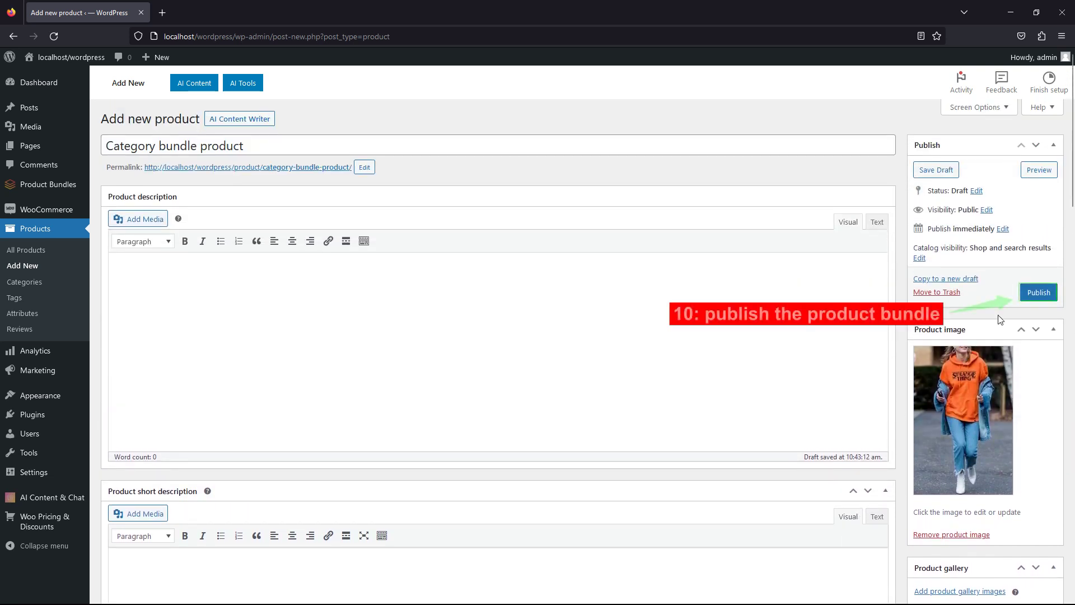
left_click(1036, 294)
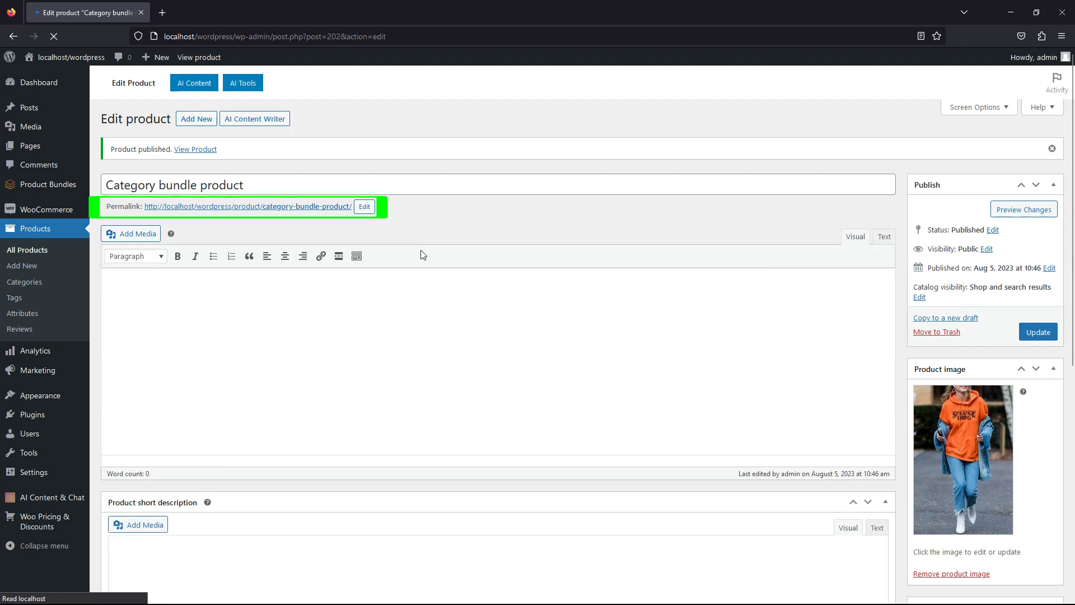
left_click(236, 207)
right_click(236, 209)
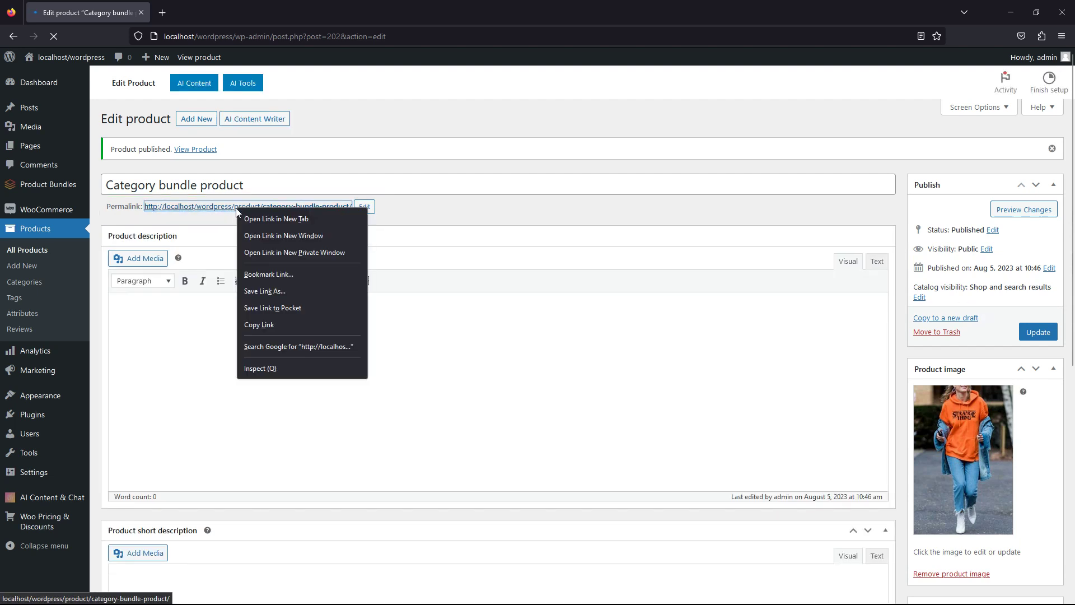
left_click(280, 222)
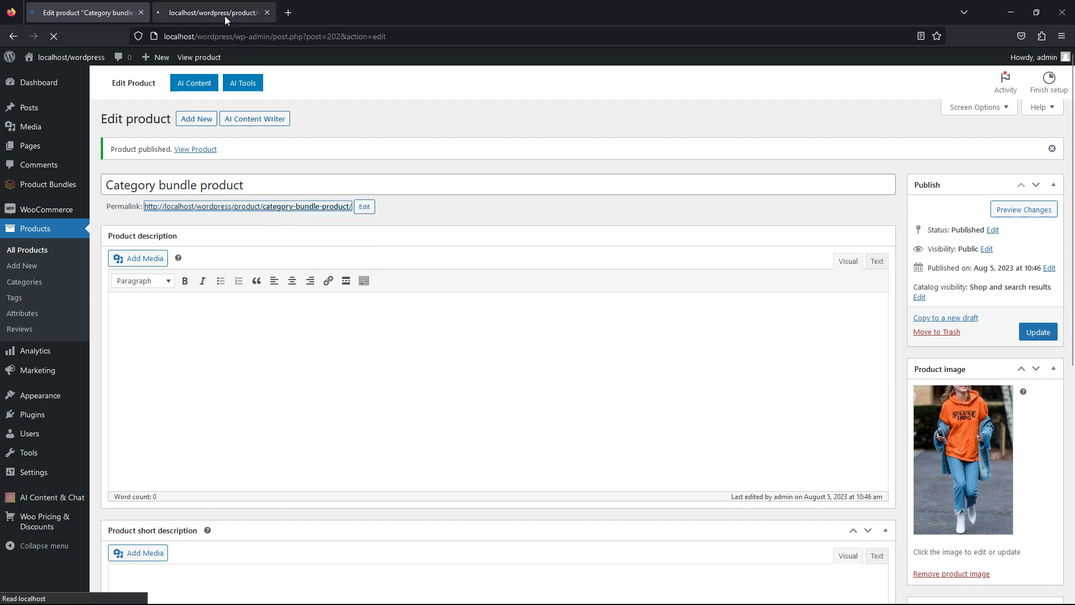
left_click(226, 5)
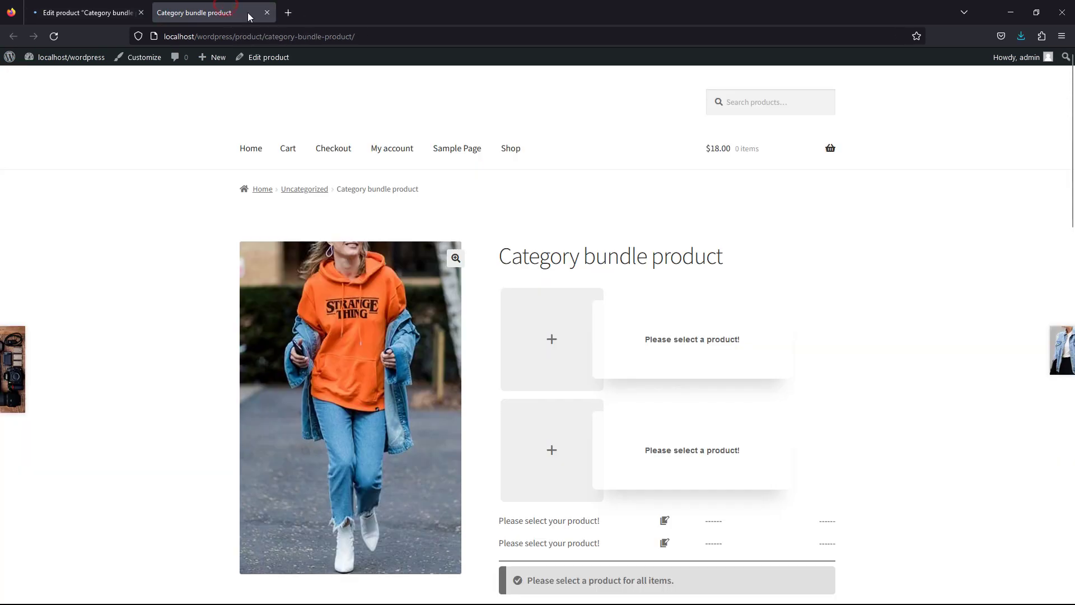
- Choose the red $30.00 Jacket for the bundle's first item and the $17.00 Women pant for the second
scroll(873, 305, "down", 2)
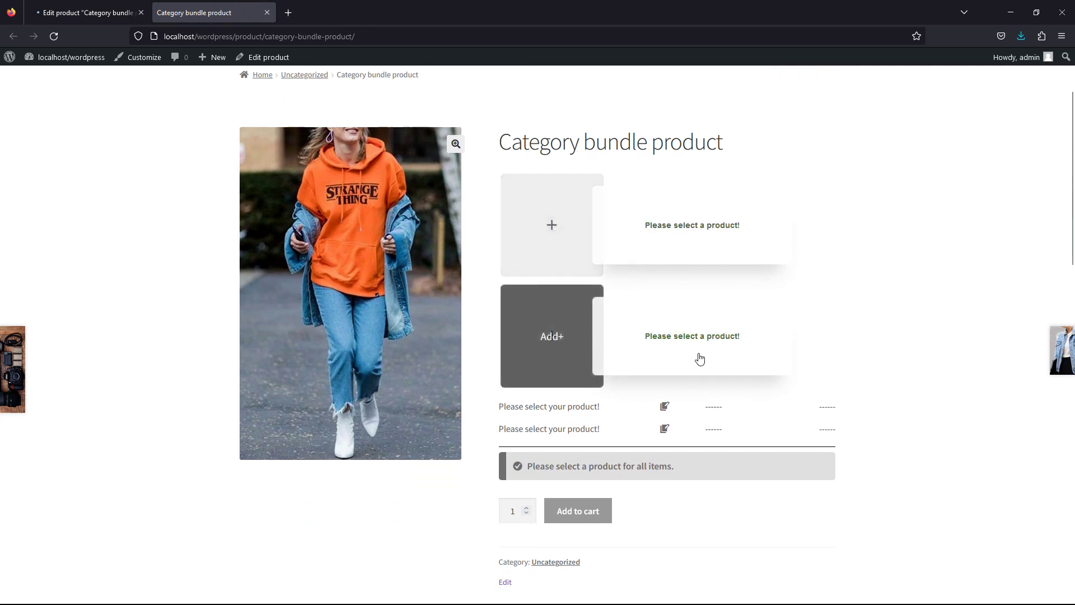
left_click(571, 247)
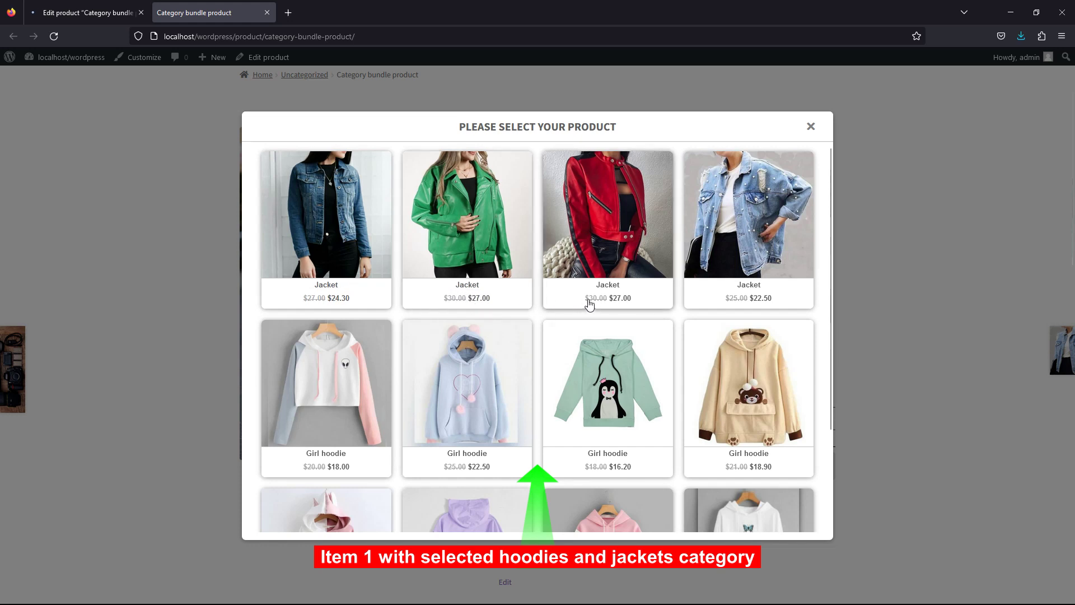
scroll(756, 451, "down", 3)
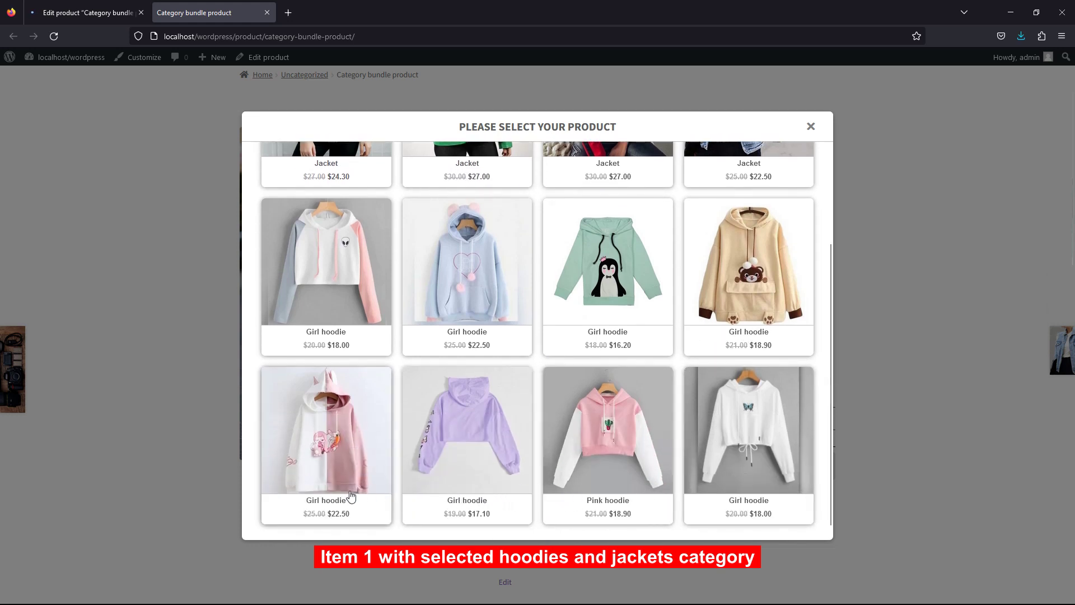
scroll(559, 330, "up", 3)
scroll(559, 330, "up", 3)
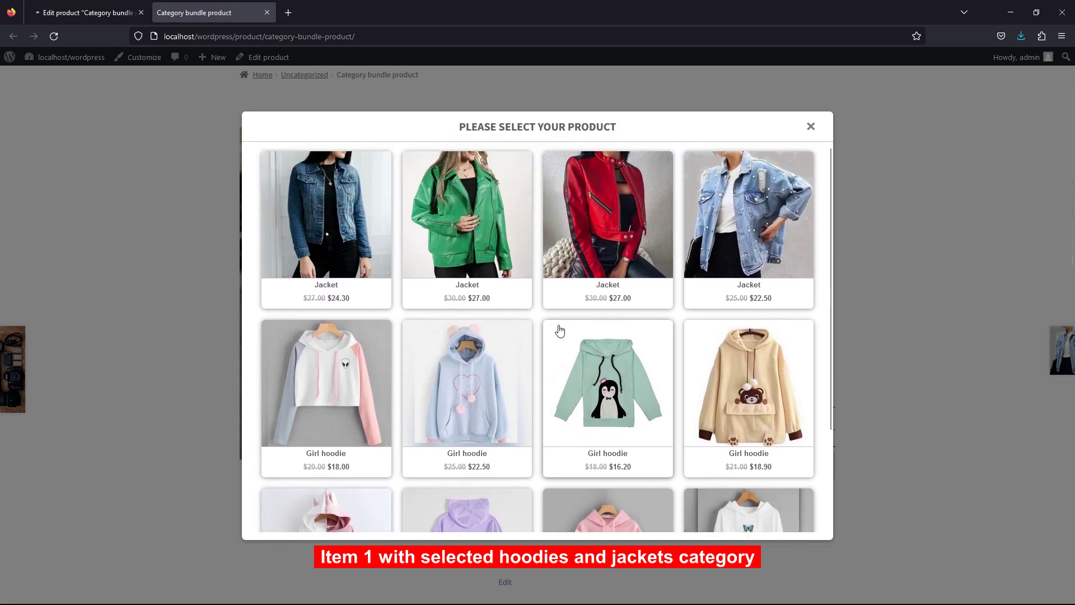
left_click(609, 255)
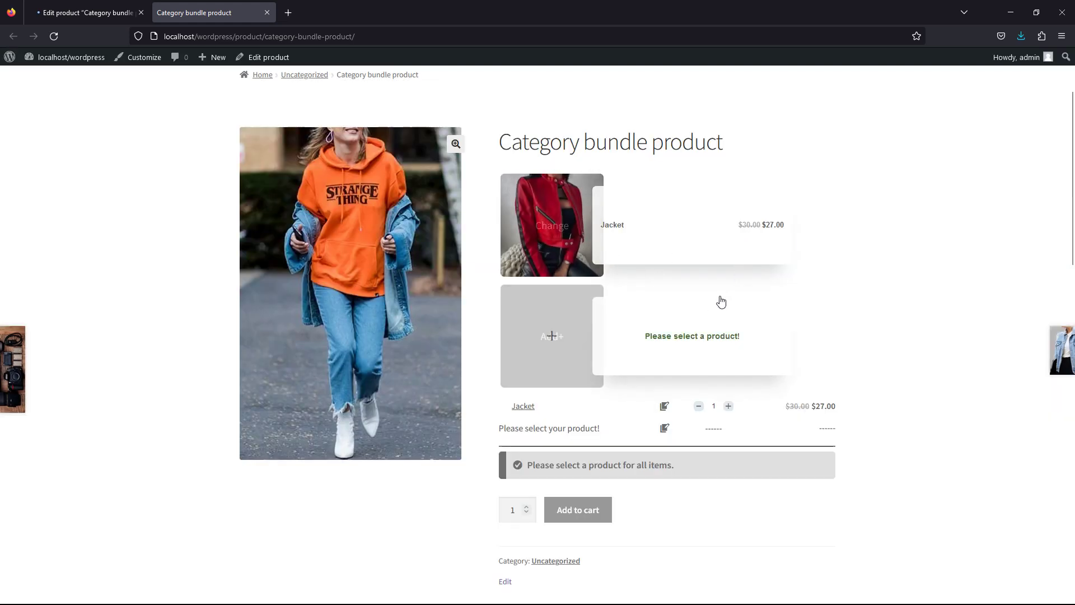
left_click(639, 358)
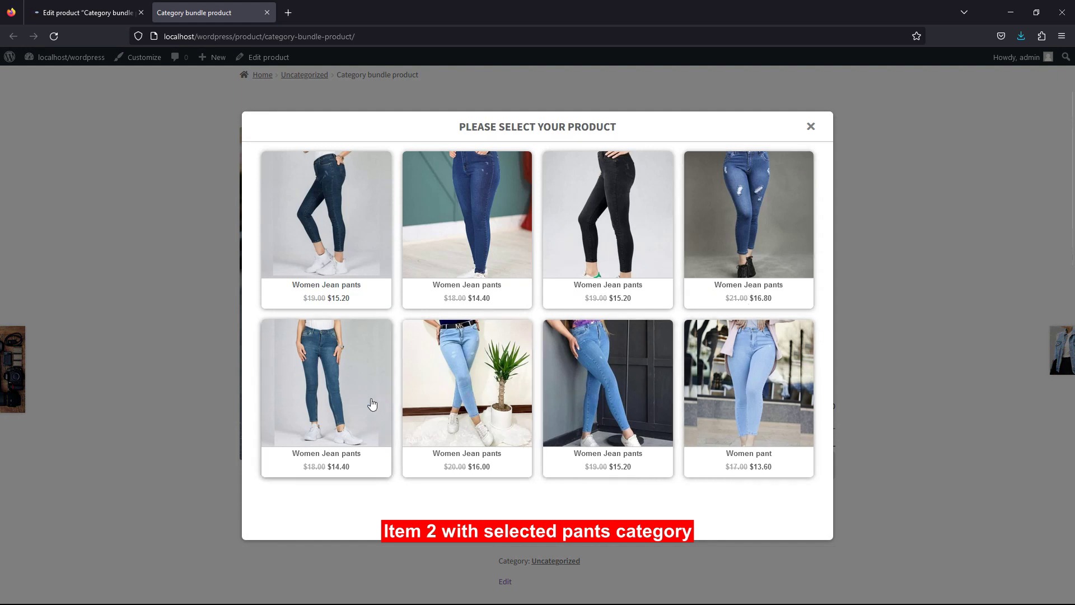
left_click(748, 427)
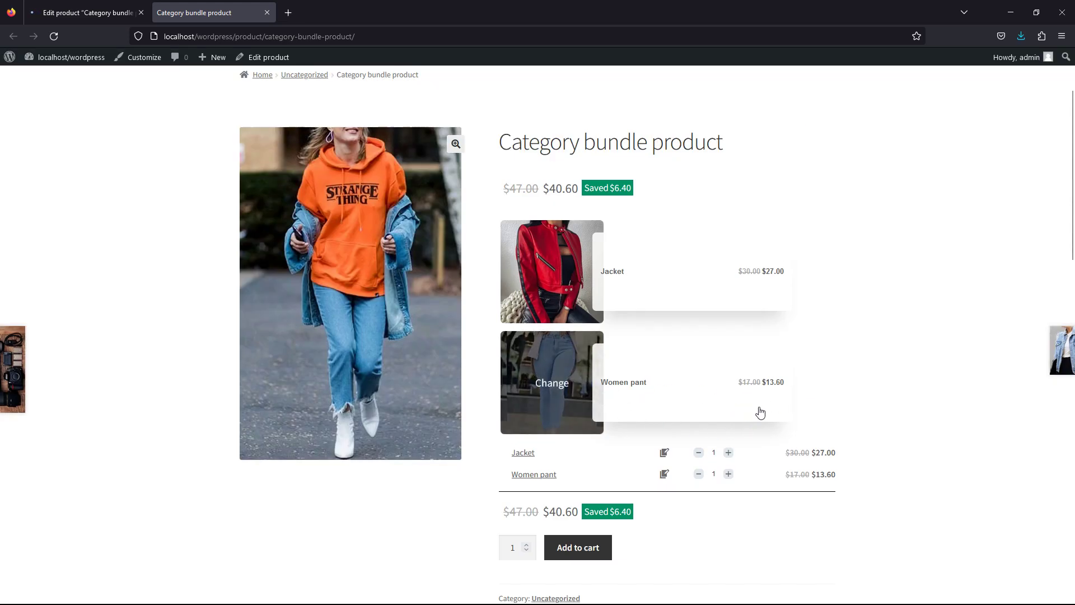
- Try out the bundle's quantities by raising Jacket and raising Women pant to 3, and return both to 1
scroll(542, 462, "down", 1)
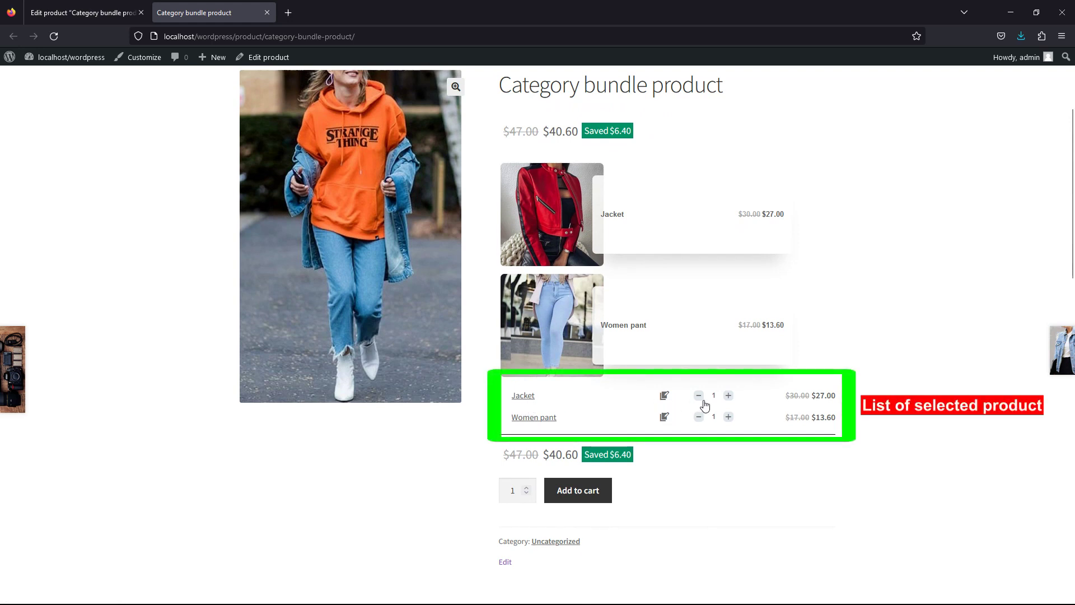
left_click(728, 395)
left_click(698, 396)
left_click(728, 417)
left_click(728, 418)
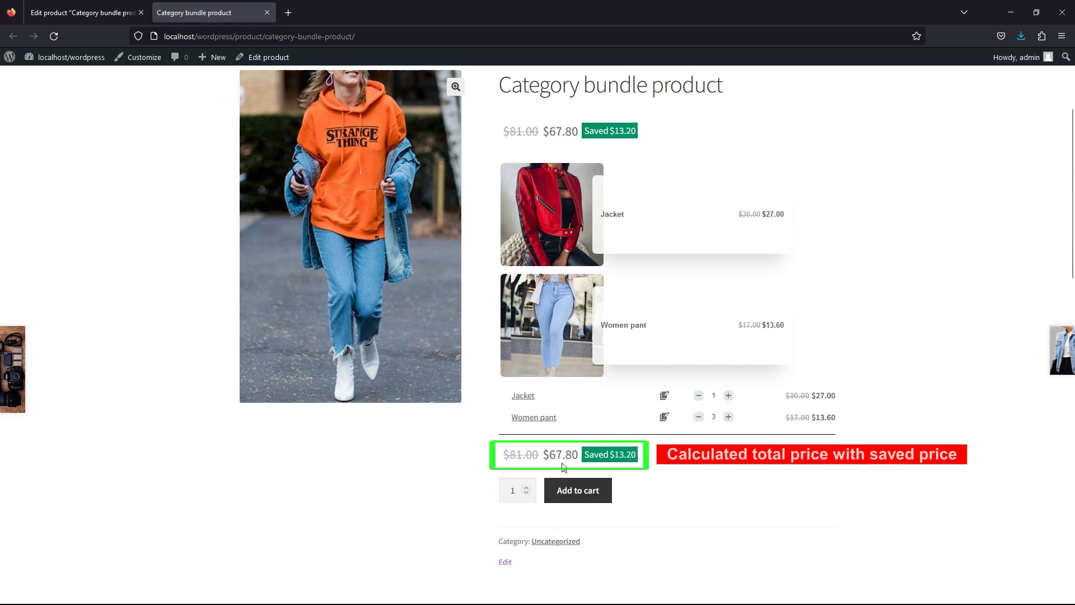
left_click(697, 417)
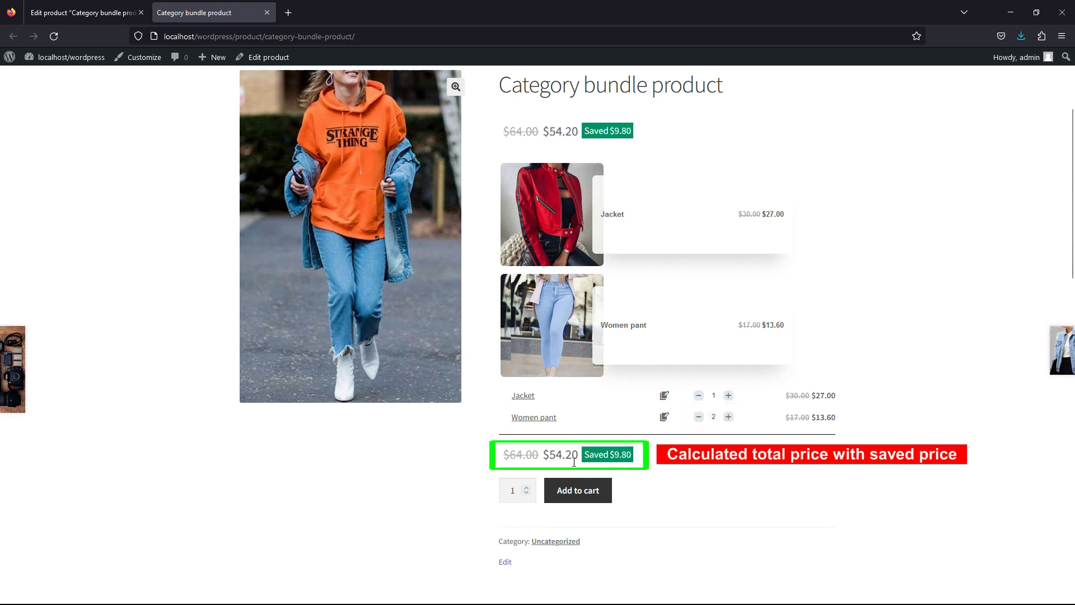
left_click(698, 417)
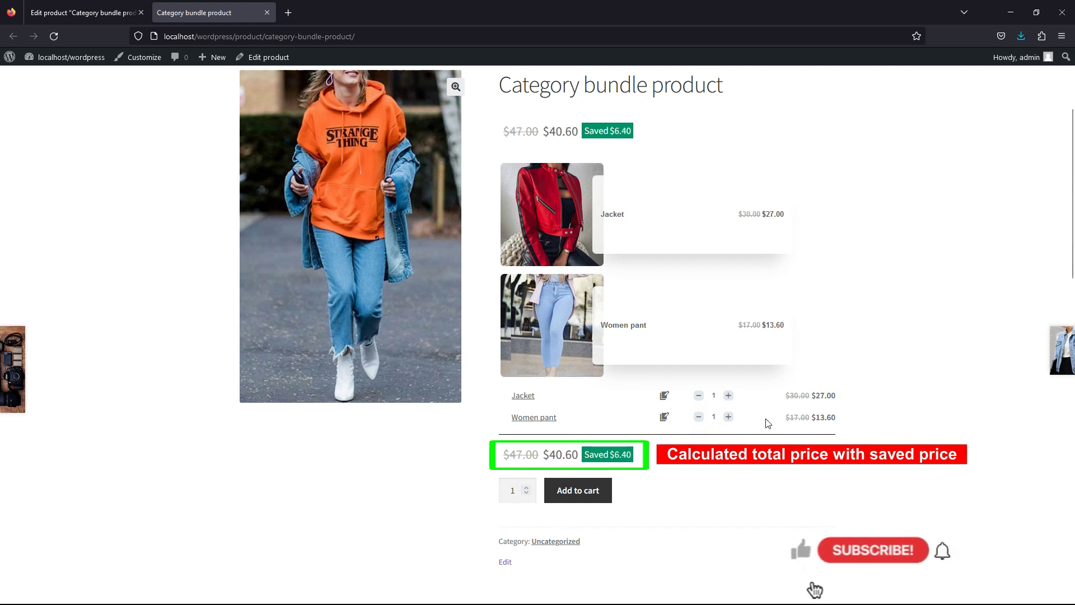
- Add the configured Category bundle product to the cart and review it on the cart page
left_click(577, 490)
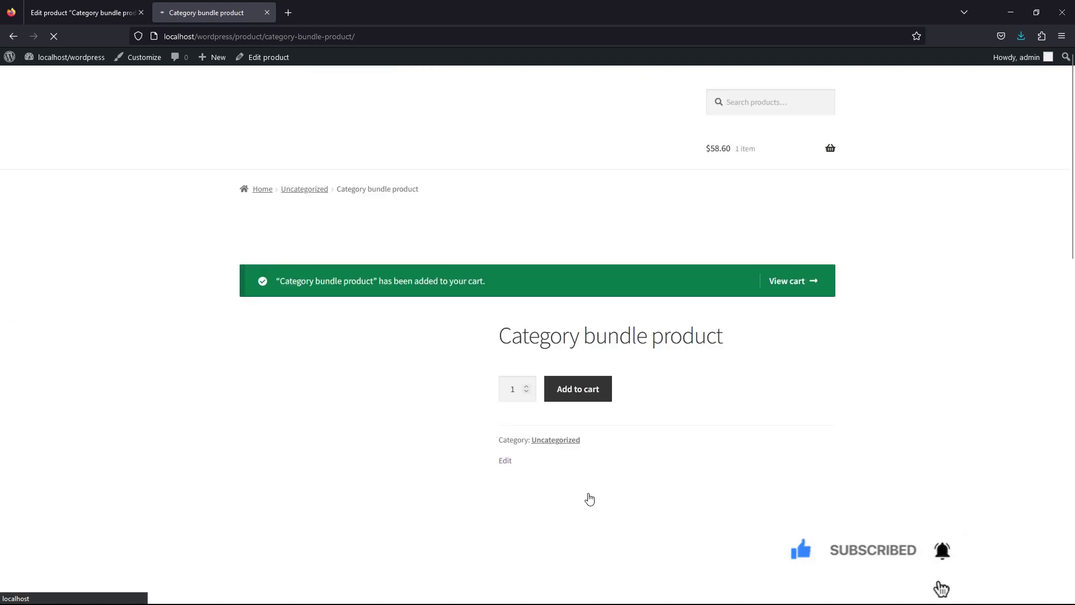
left_click(791, 287)
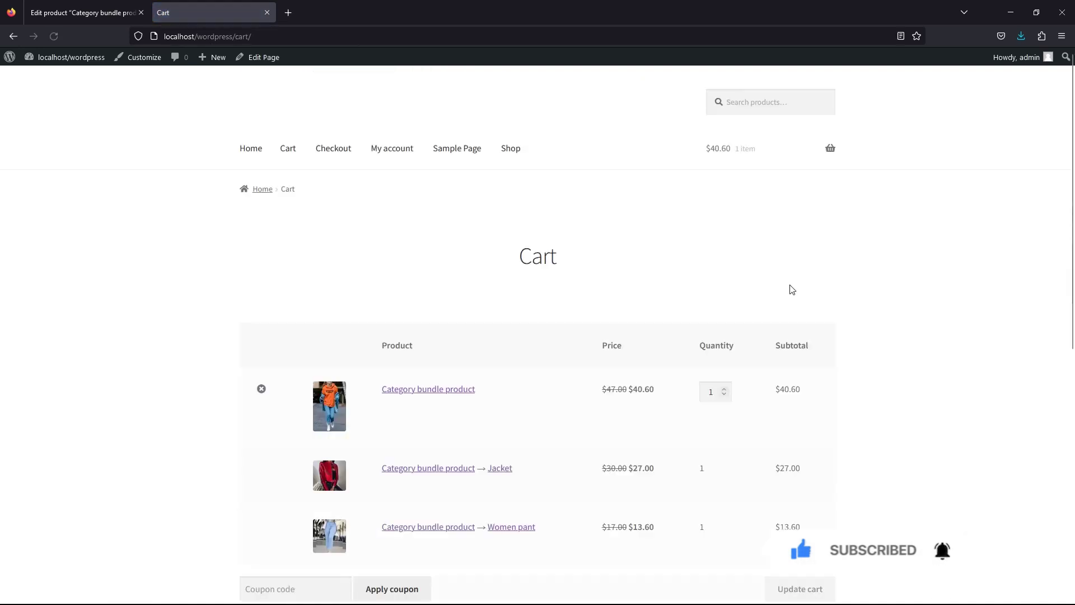
scroll(790, 288, "down", 5)
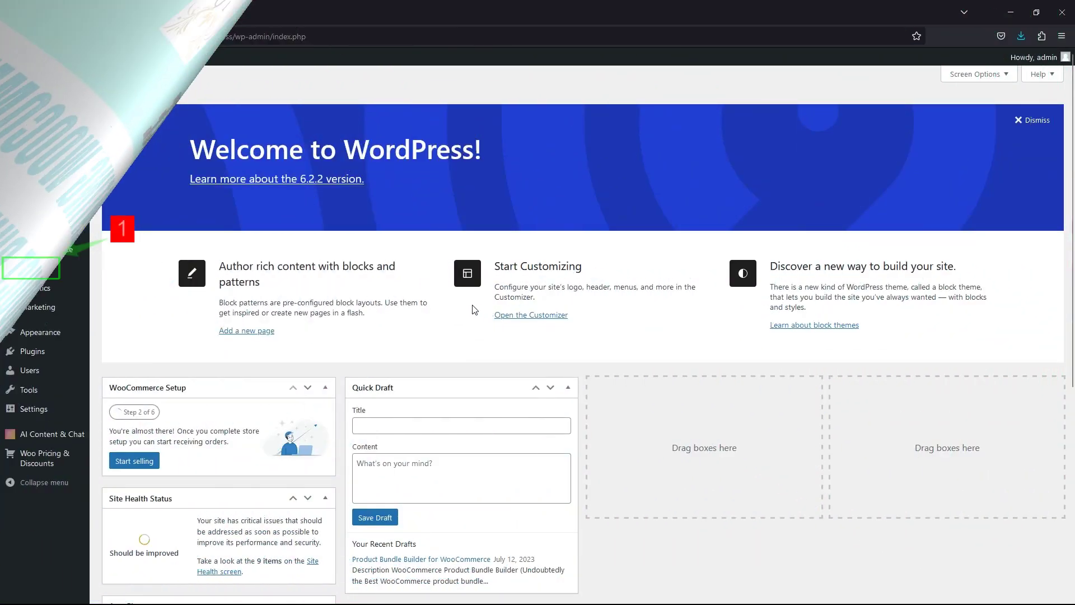
- Start a new product named "Skin Care Bundle" and set its product image to the photo of pink and white skincare jars
mouse_move(35, 272)
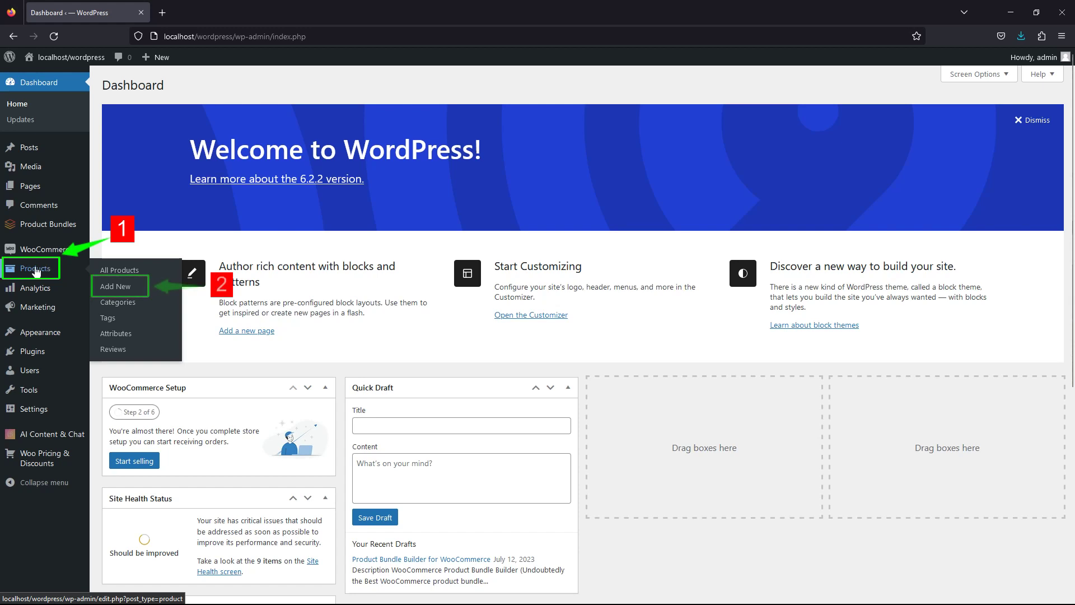
left_click(117, 292)
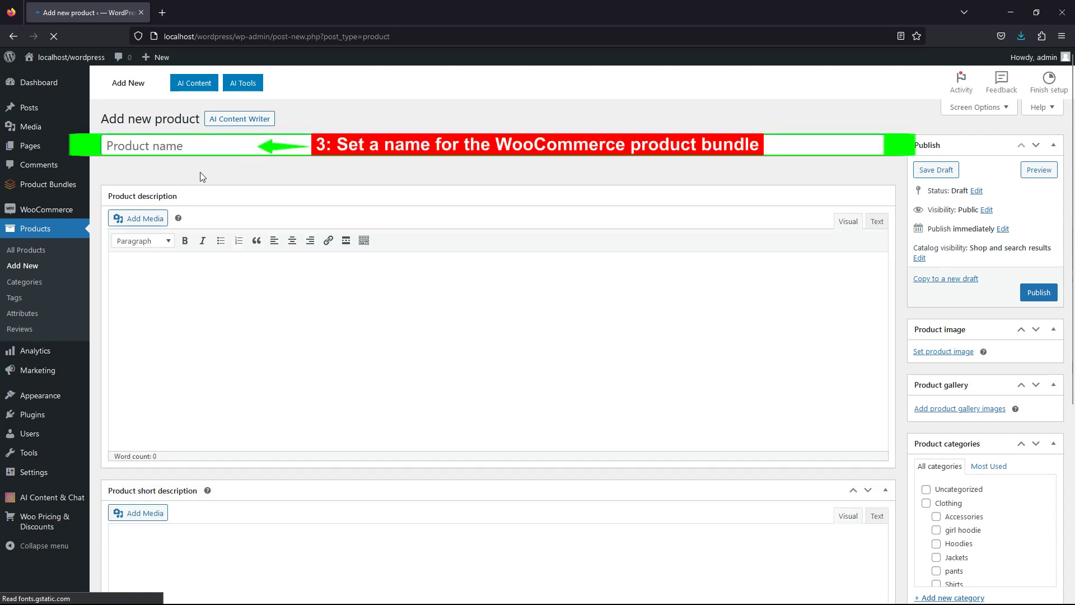
type("Skin Care Bundle")
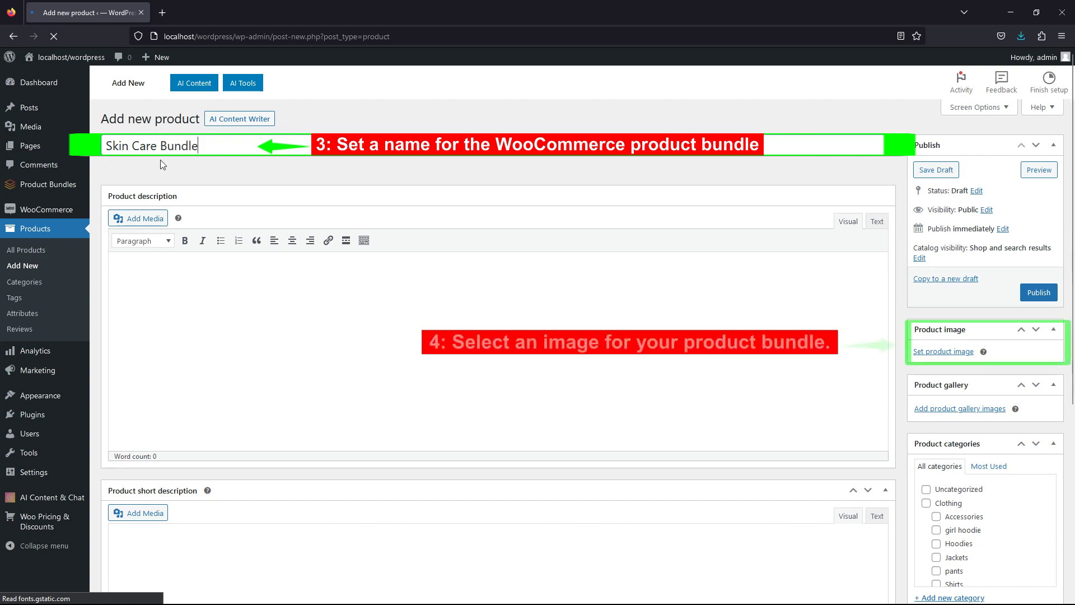
left_click(932, 352)
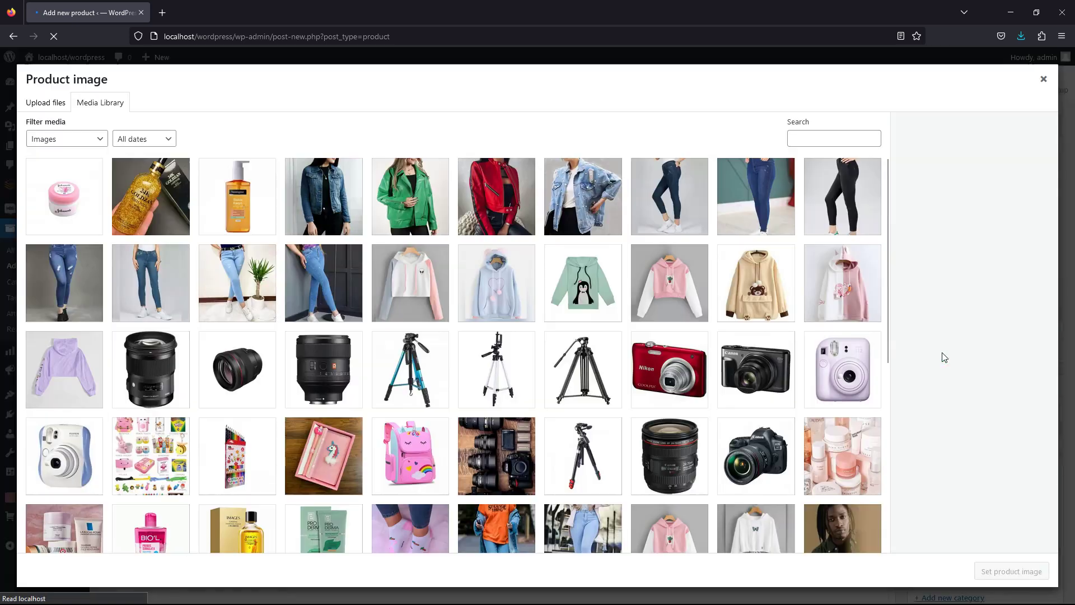
left_click(846, 469)
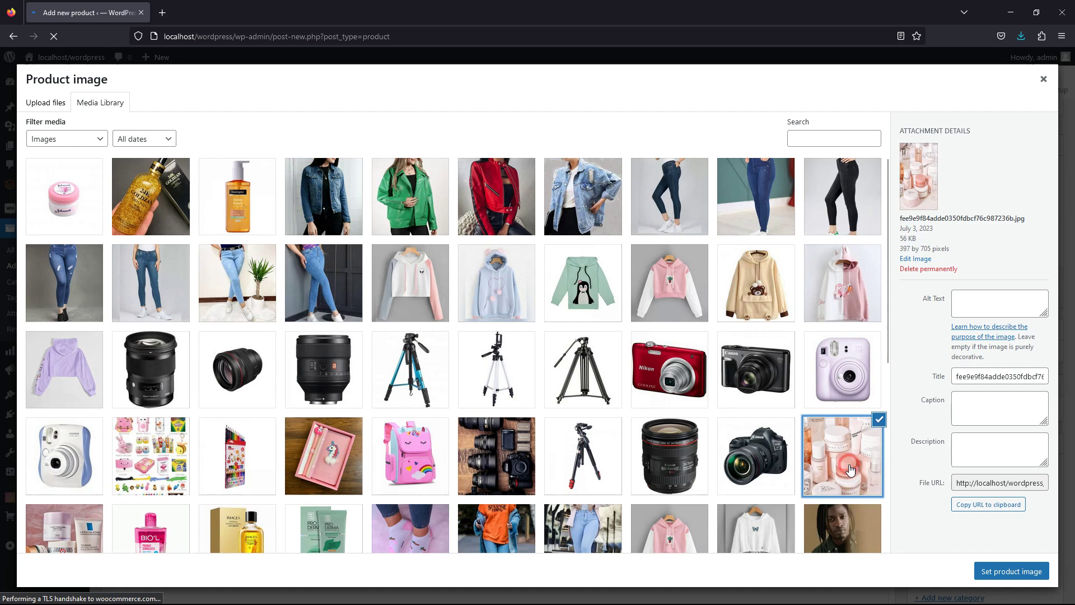
left_click(1012, 571)
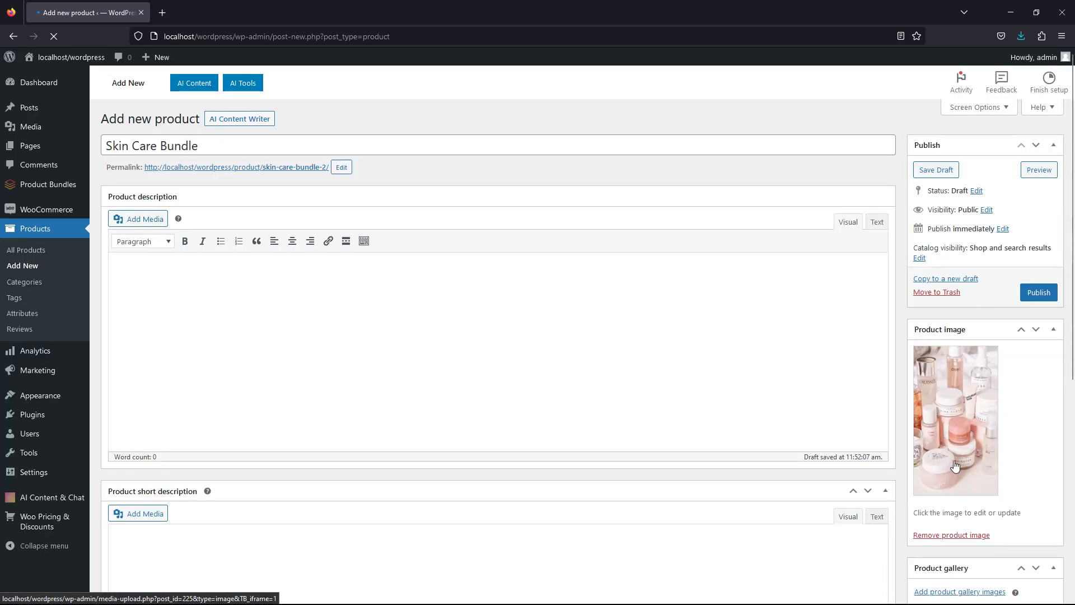
- Change the product type to Product bundle and add the first item in its bundle settings
scroll(691, 376, "down", 6)
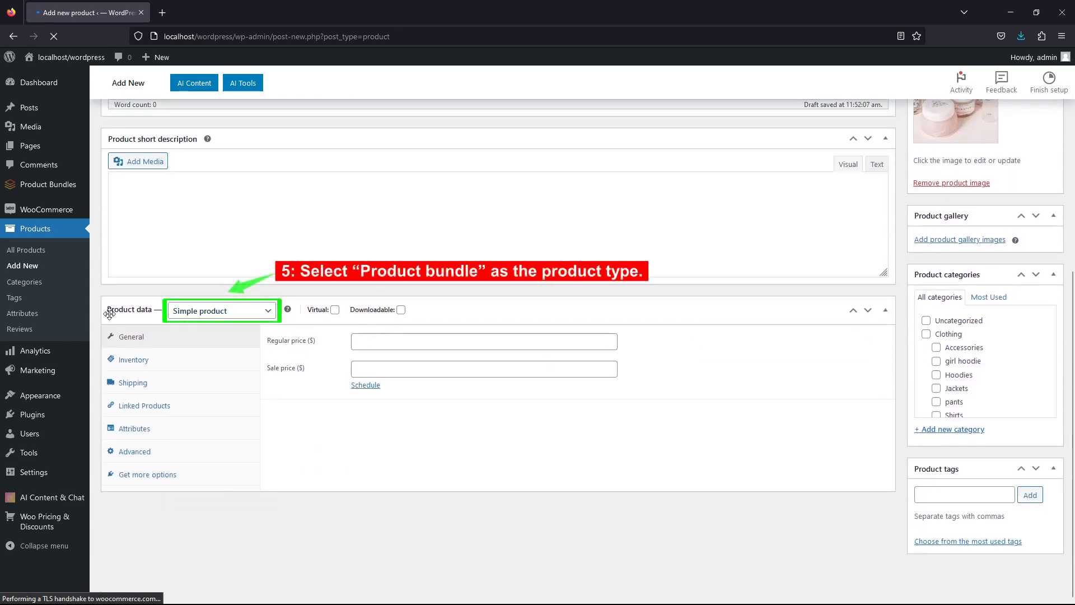
left_click(260, 312)
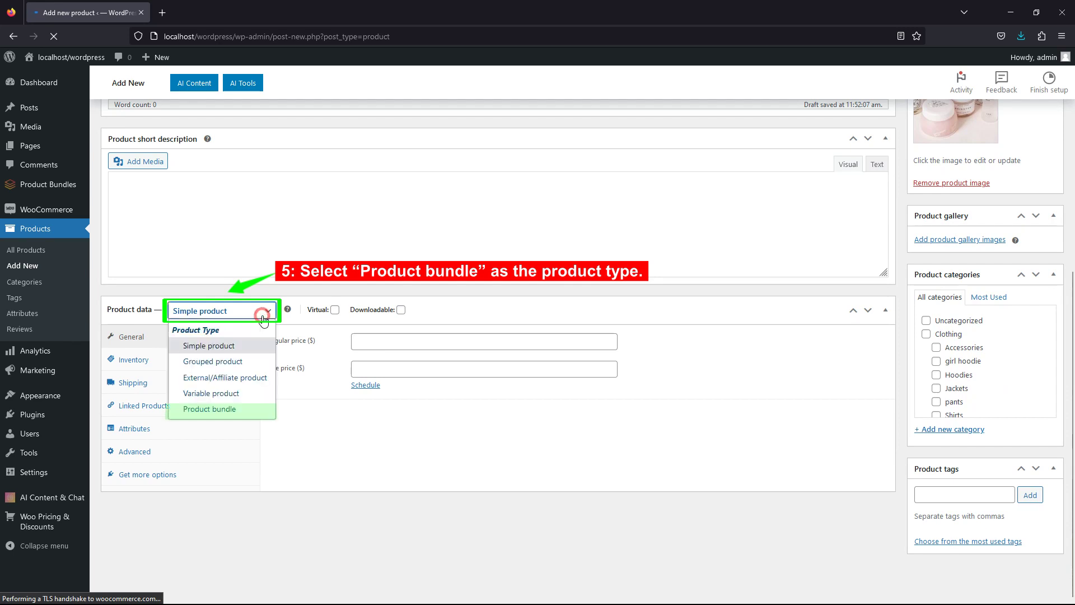
left_click(226, 410)
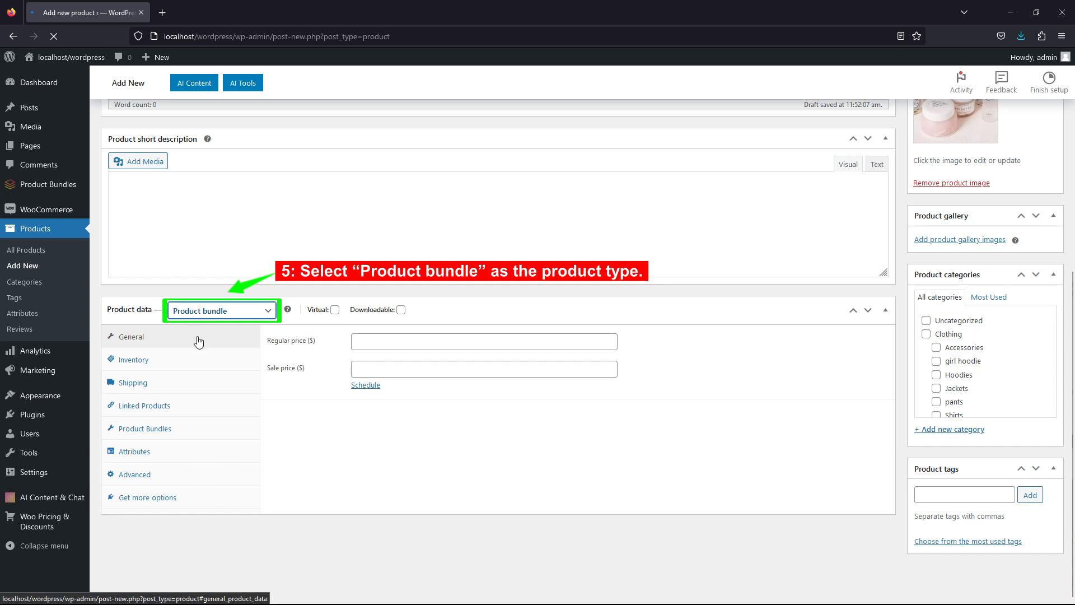
left_click(149, 435)
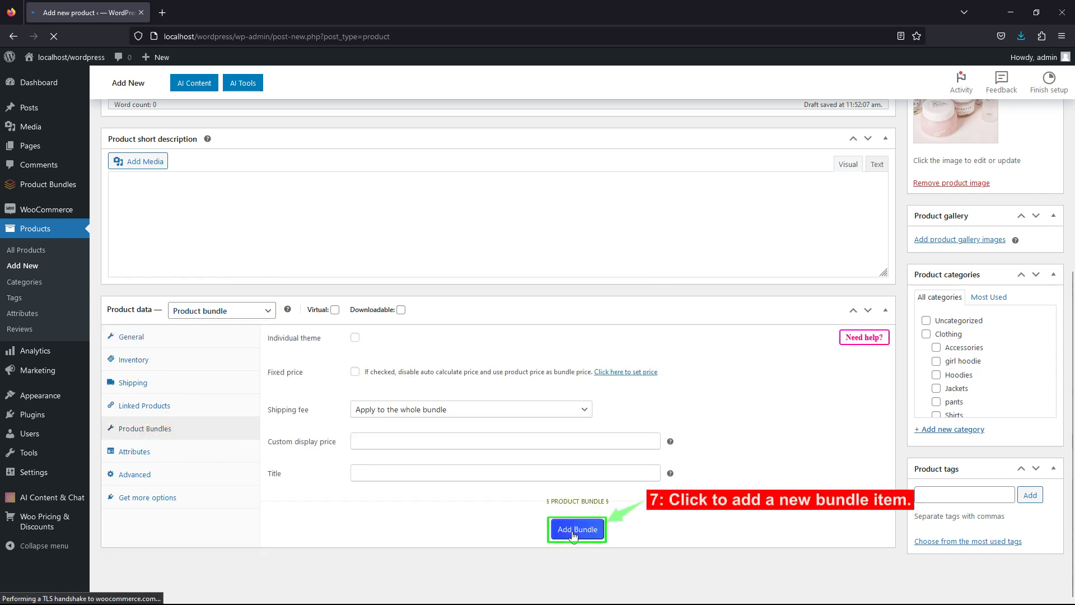
left_click(578, 529)
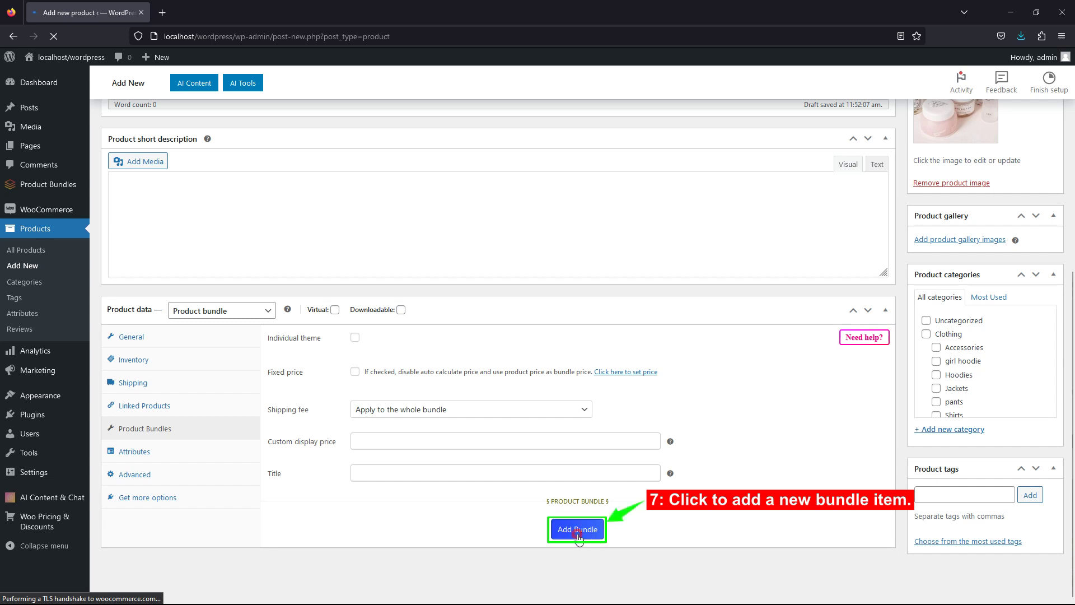
- Search the tags for "face" and assign the face wash tag to bundle Item 1
scroll(797, 468, "down", 6)
scroll(801, 471, "down", 1)
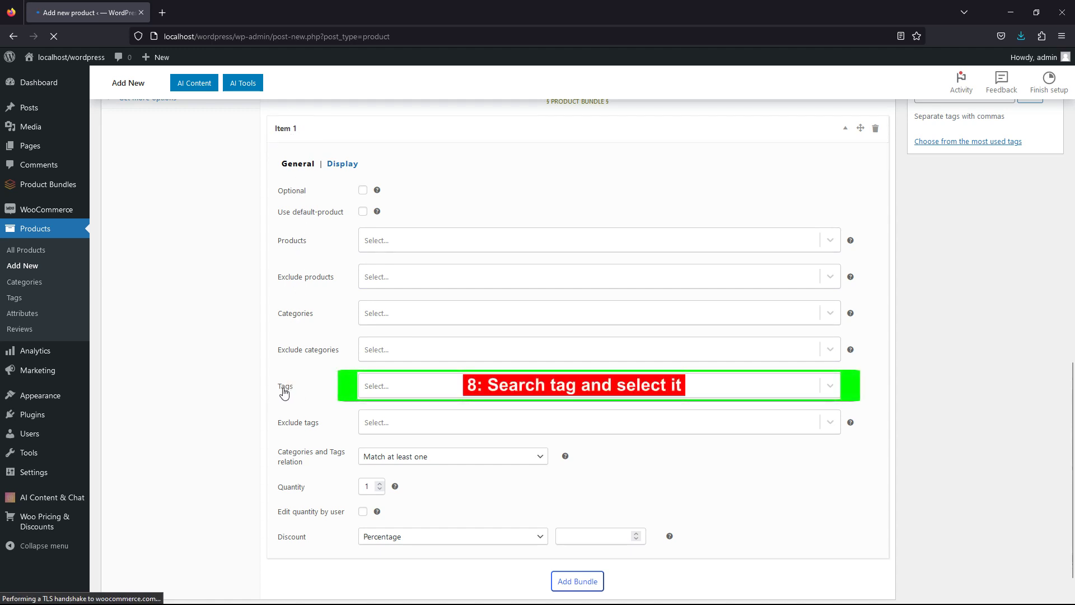
left_click(362, 392)
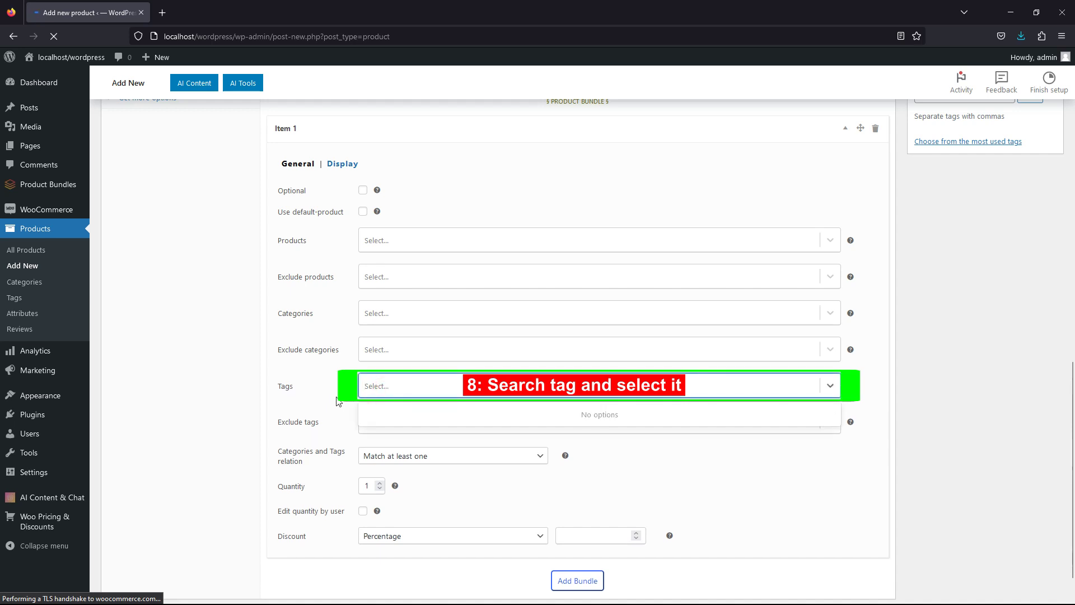
type("face")
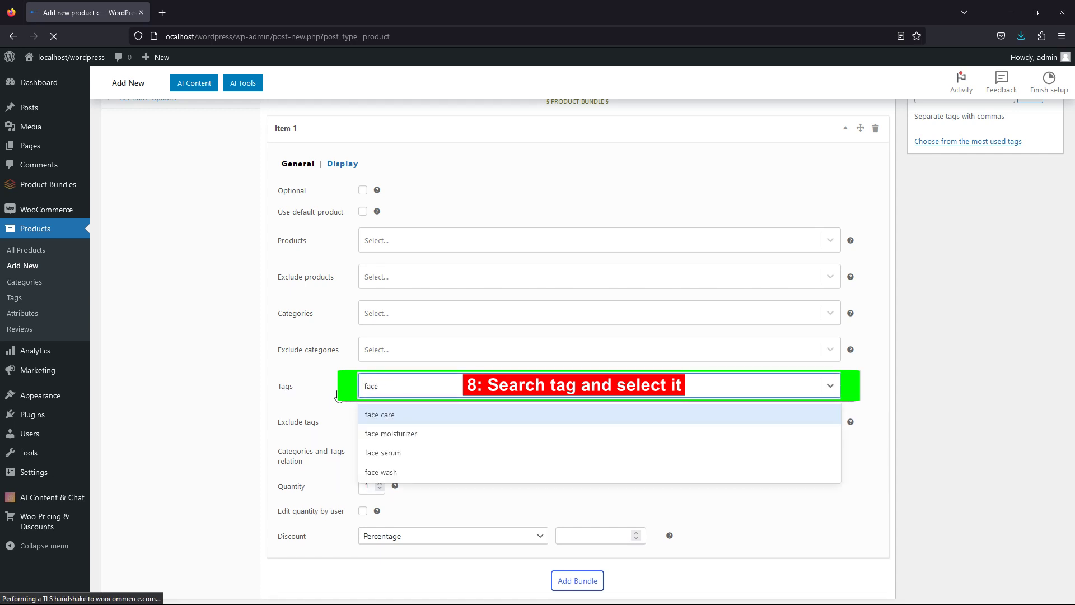
left_click(390, 476)
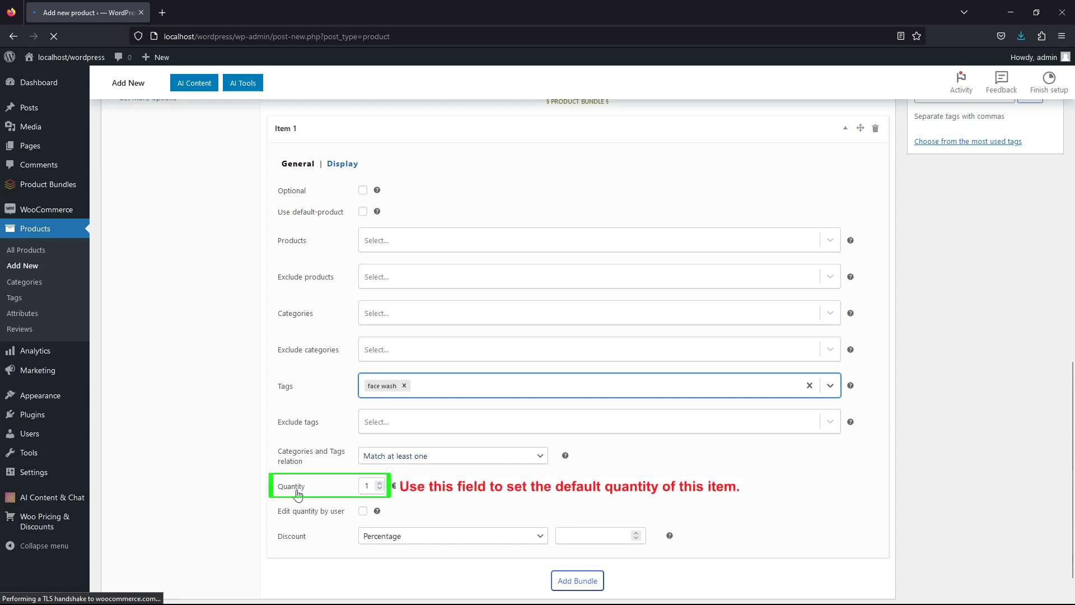
- Keep Item 1's default quantity at 1 and enable quantity editing by the user, leaving the maximum quantity empty
double_click(381, 485)
left_click(370, 487)
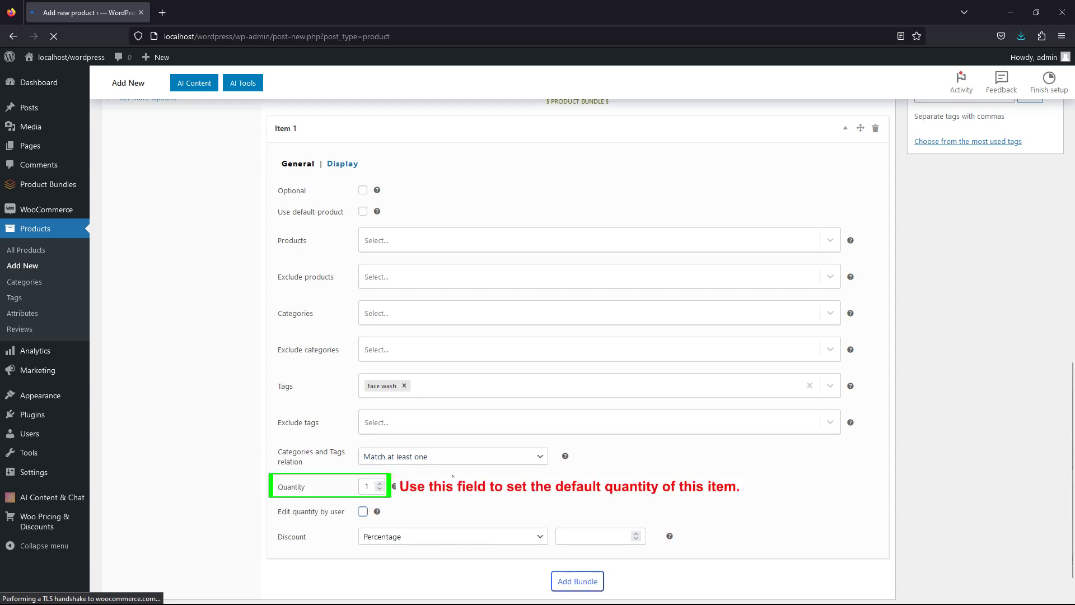
scroll(453, 477, "down", 1)
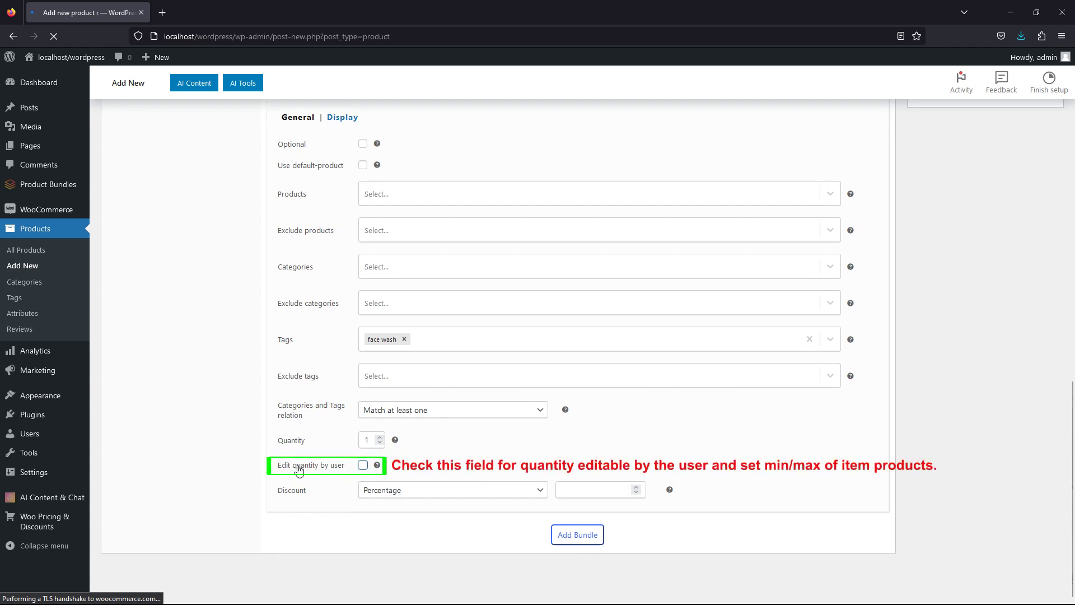
left_click(363, 465)
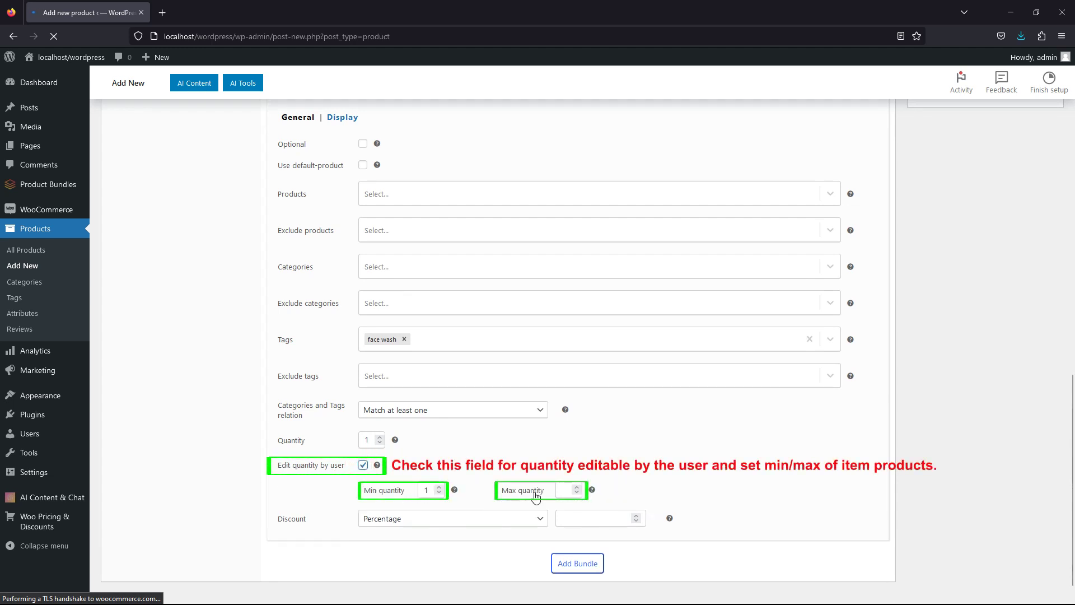
left_click(576, 486)
left_click(577, 487)
double_click(561, 491)
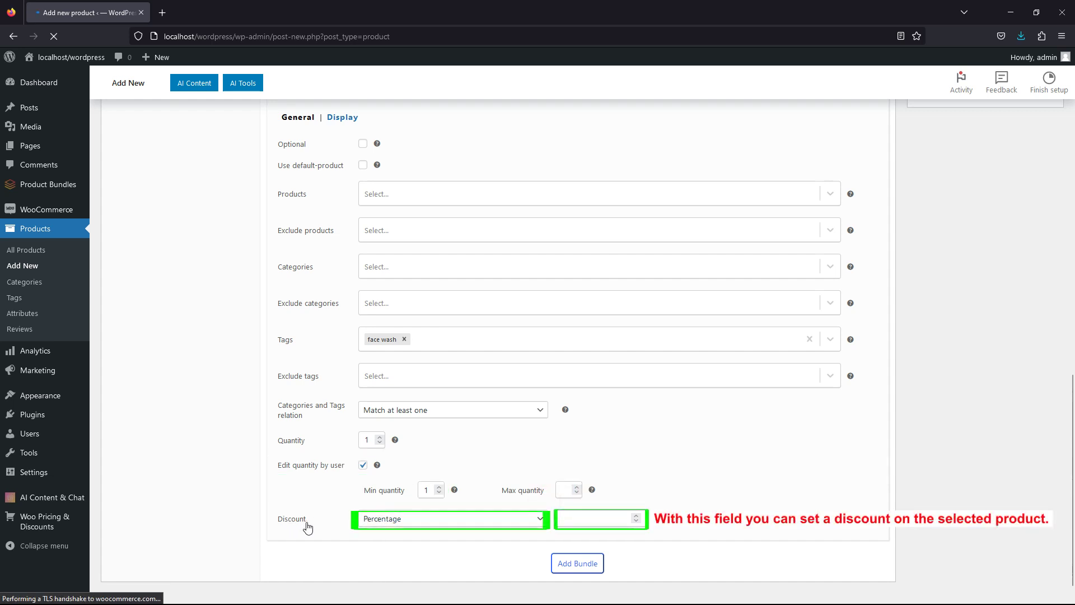
- Give bundle Item 1 a percentage discount of 10
left_click(432, 519)
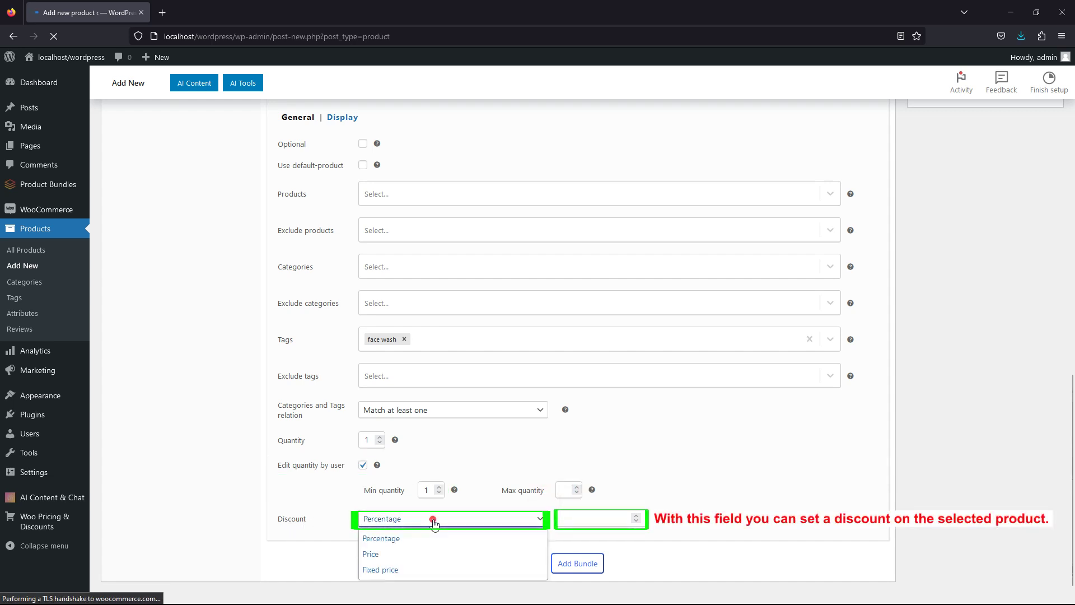
left_click(377, 538)
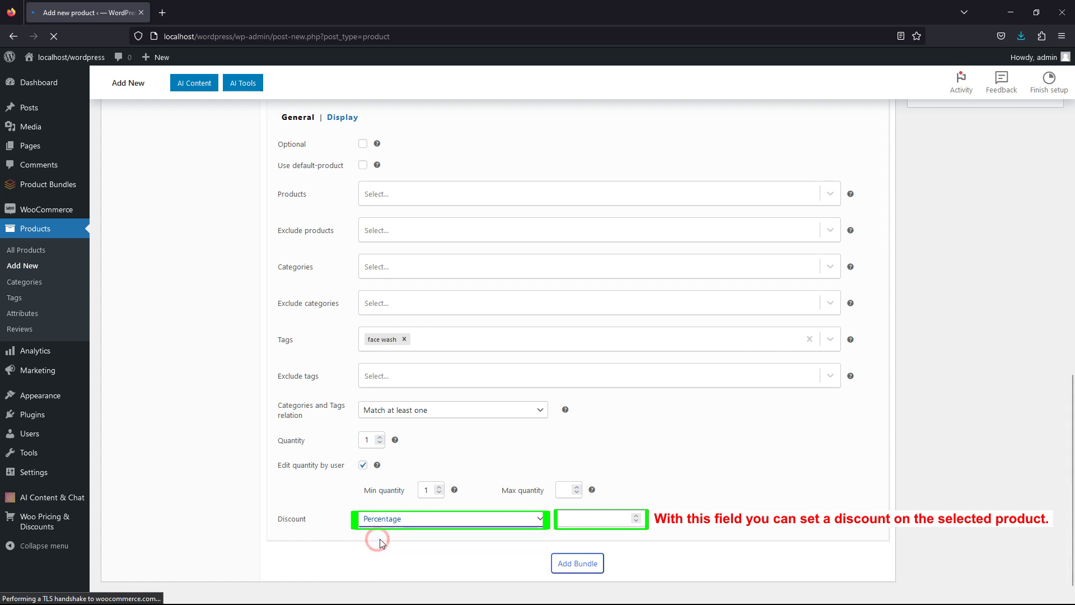
left_click(609, 519)
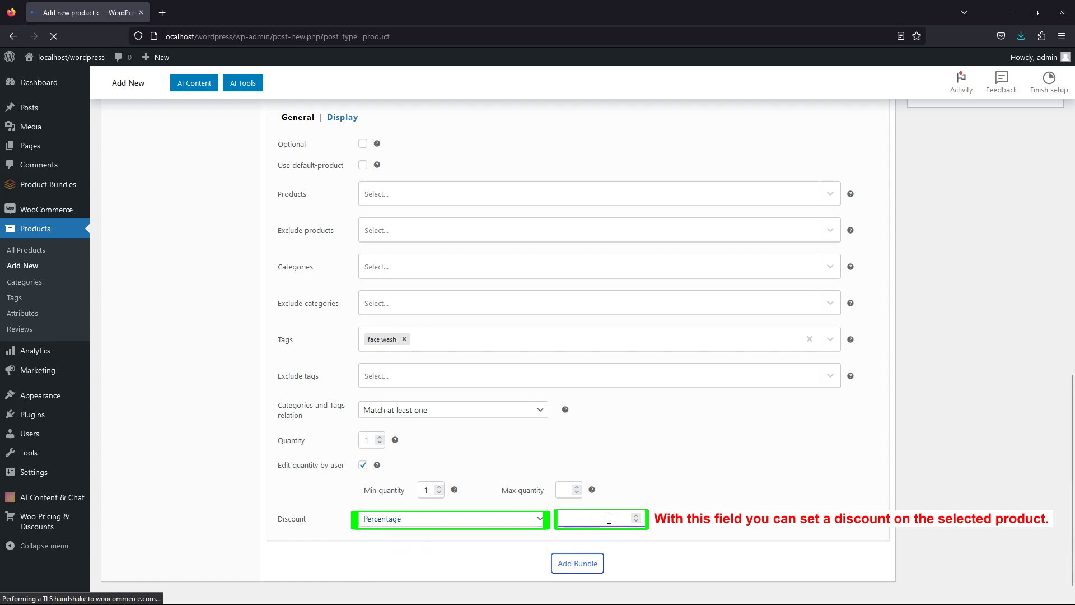
type("10")
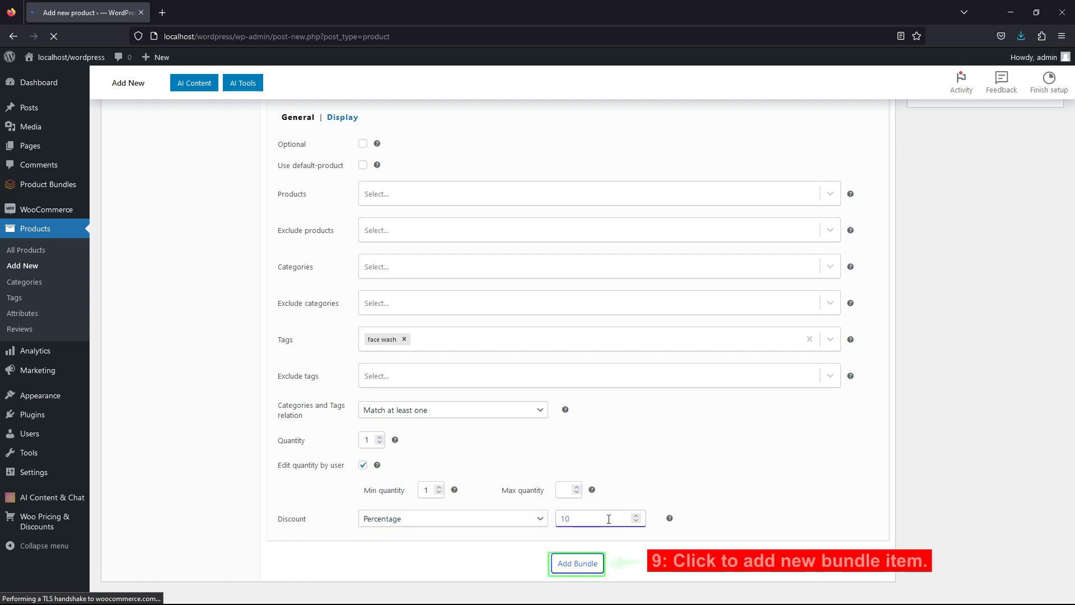
- Add a second bundle item and assign it the face moisturizer tag
left_click(580, 569)
scroll(804, 470, "down", 8)
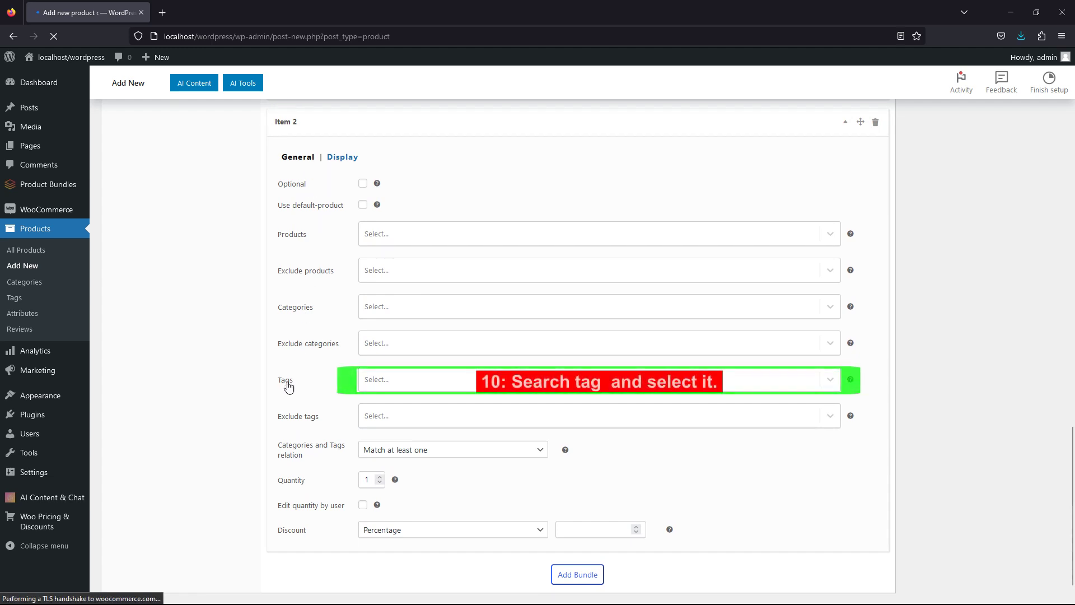
left_click(389, 385)
type("face")
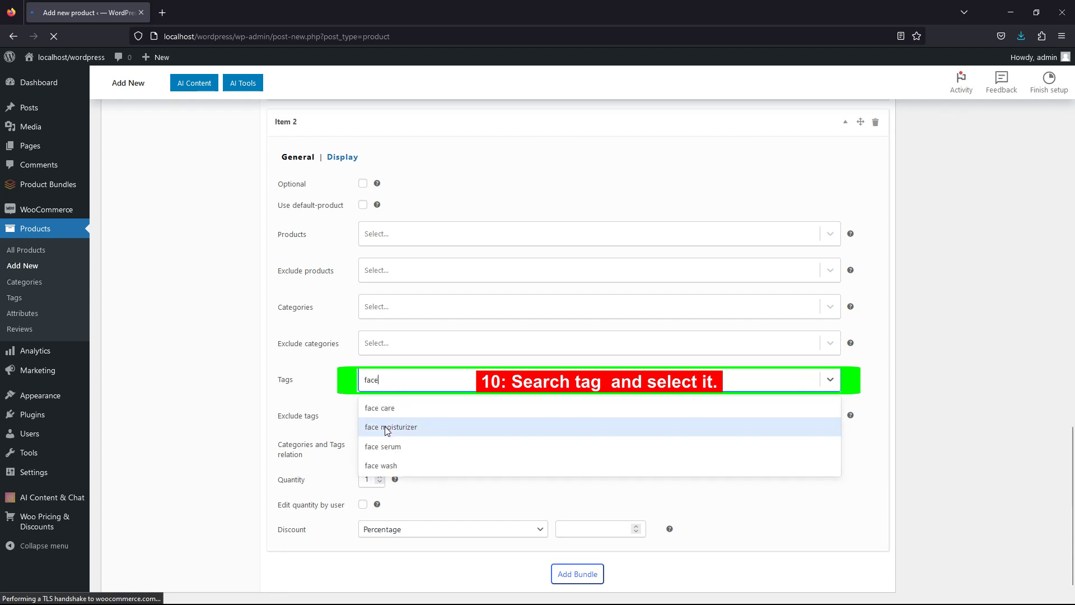
left_click(386, 428)
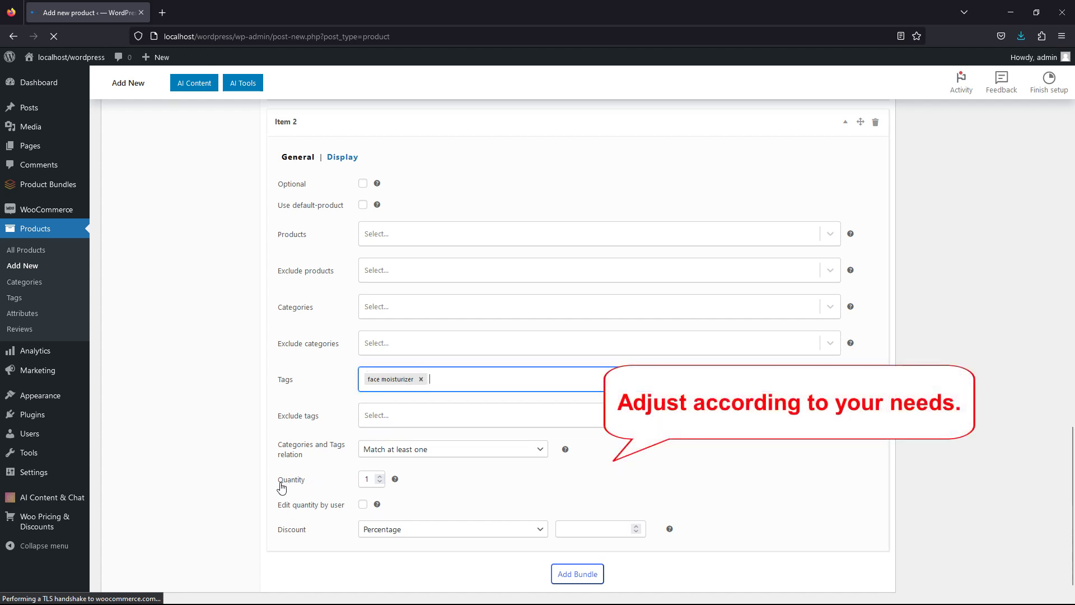
- Enable quantity editing by the user for Item 2 and set its percentage discount to 5
left_click(380, 482)
left_click(363, 505)
scroll(425, 510, "down", 2)
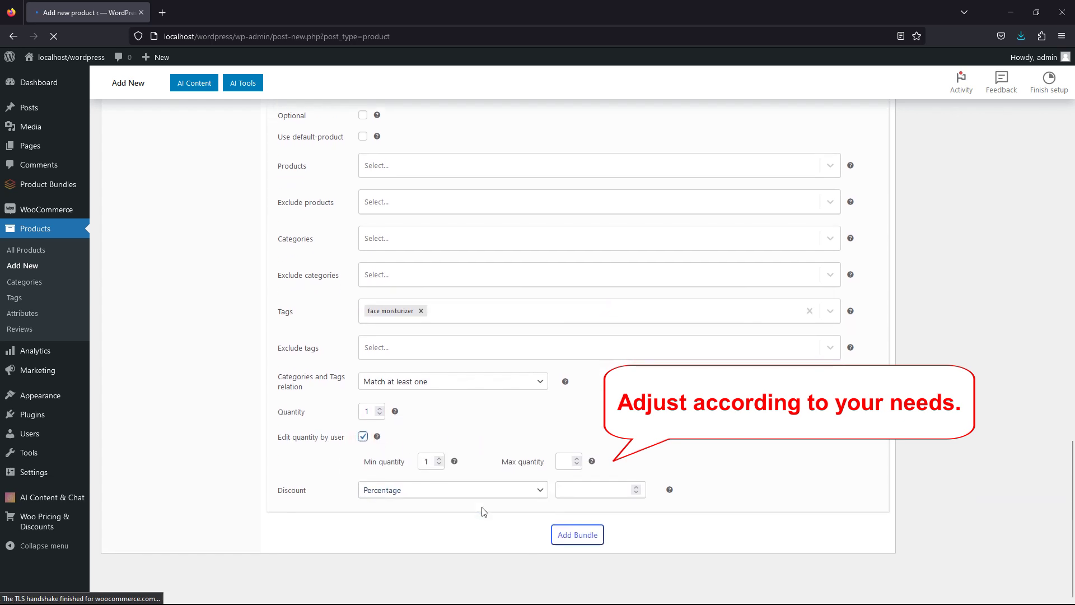
left_click(442, 493)
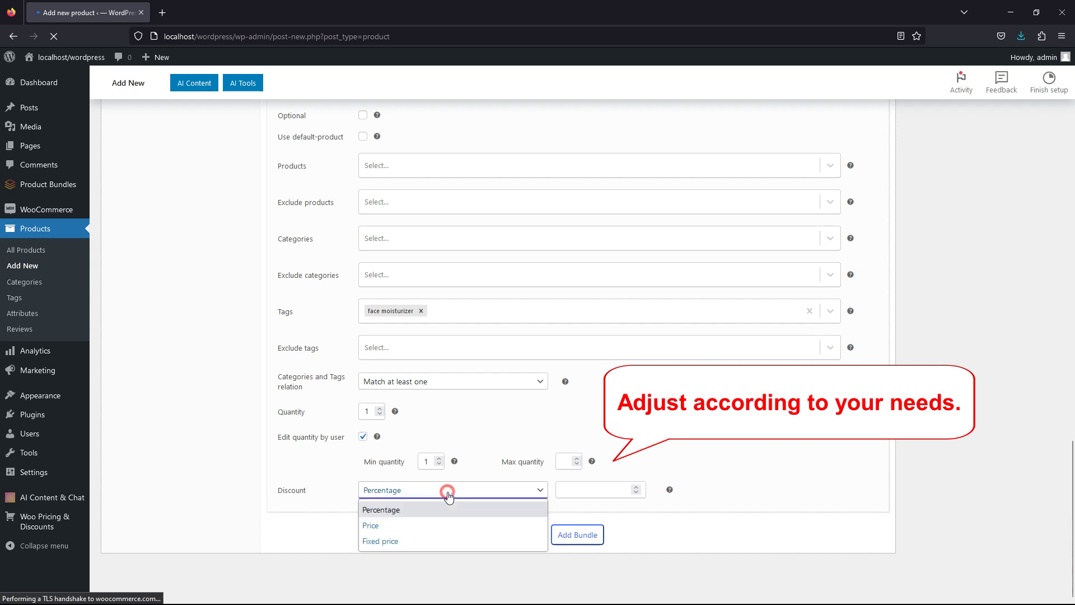
left_click(395, 511)
left_click(598, 491)
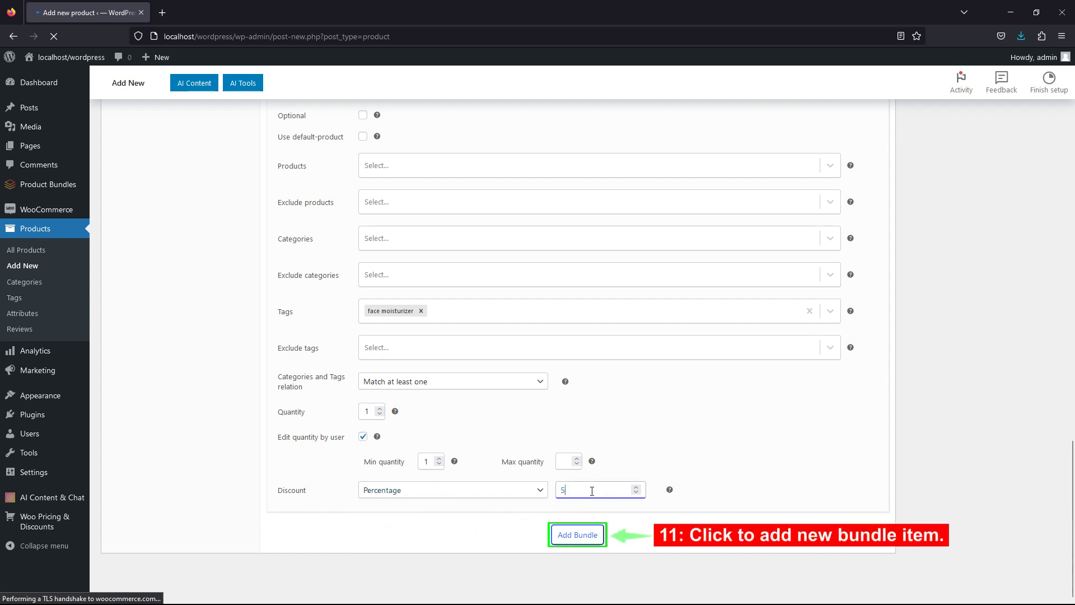
type("5")
- Add a third bundle item with the face serum tag and enable quantity editing by the user for it
left_click(576, 536)
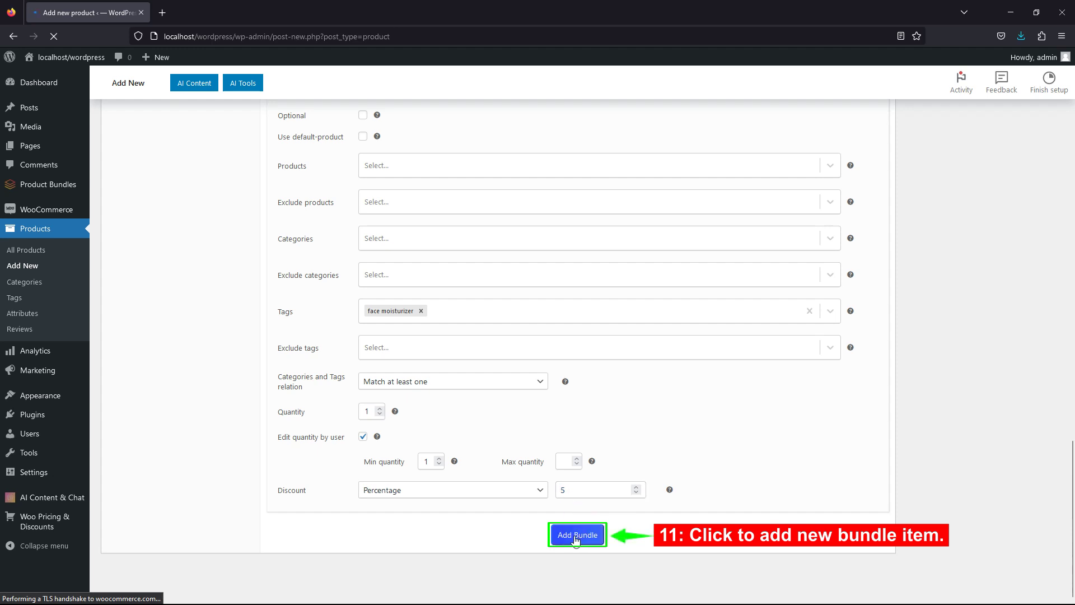
scroll(773, 506, "down", 5)
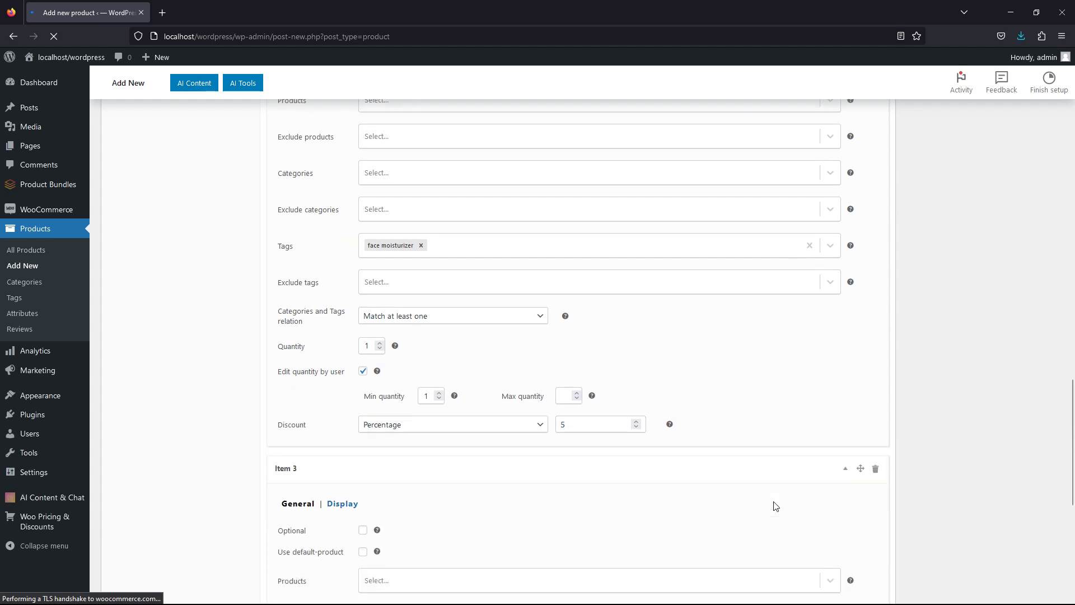
scroll(776, 506, "down", 1)
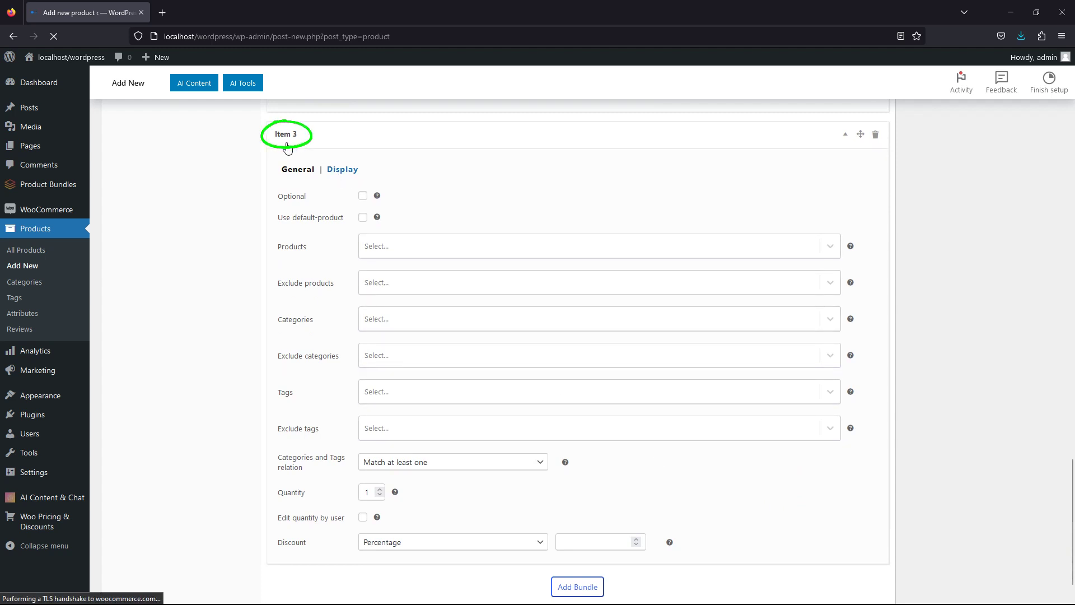
left_click(393, 402)
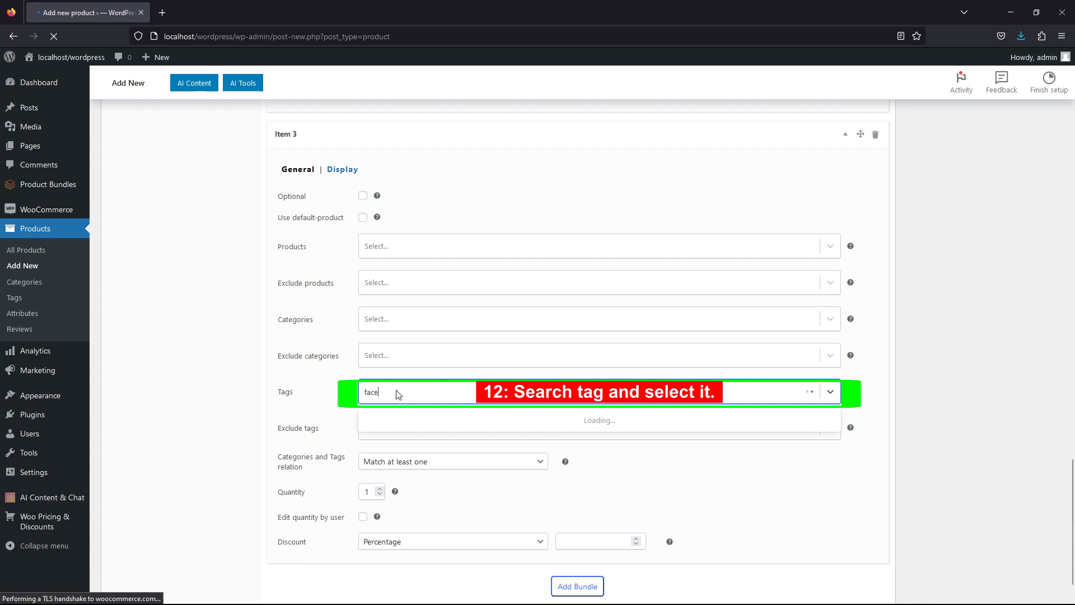
left_click(402, 458)
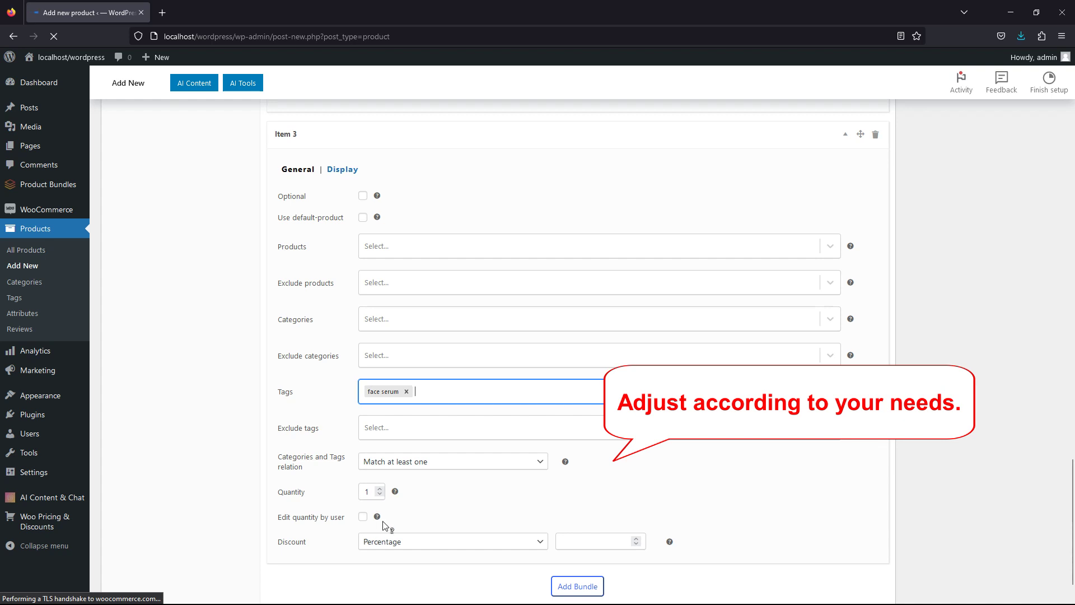
left_click(362, 517)
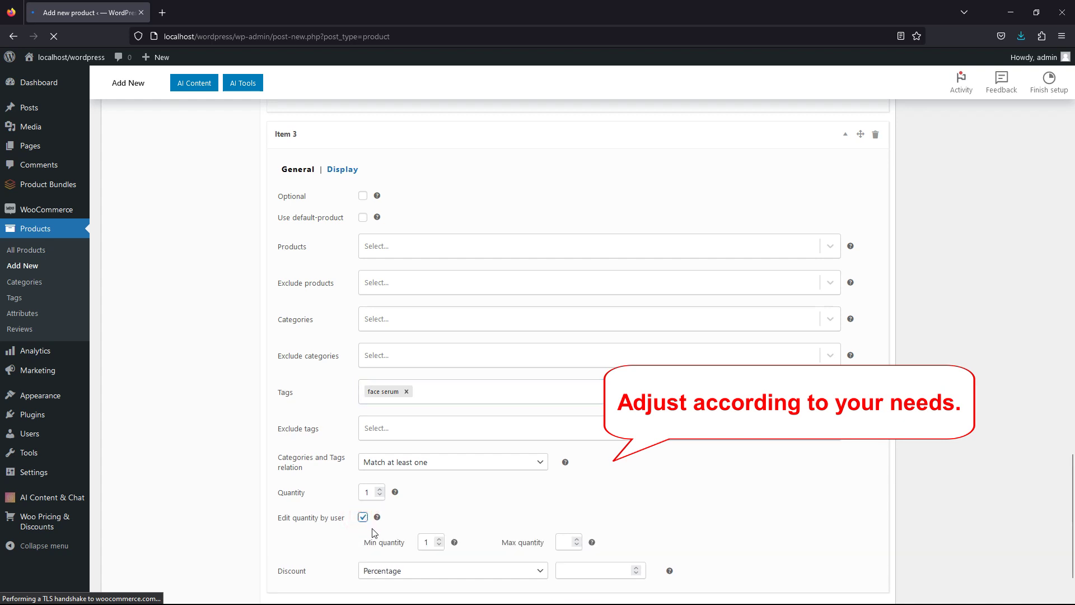
- Give bundle Item 3 a percentage discount of 25
scroll(636, 478, "down", 2)
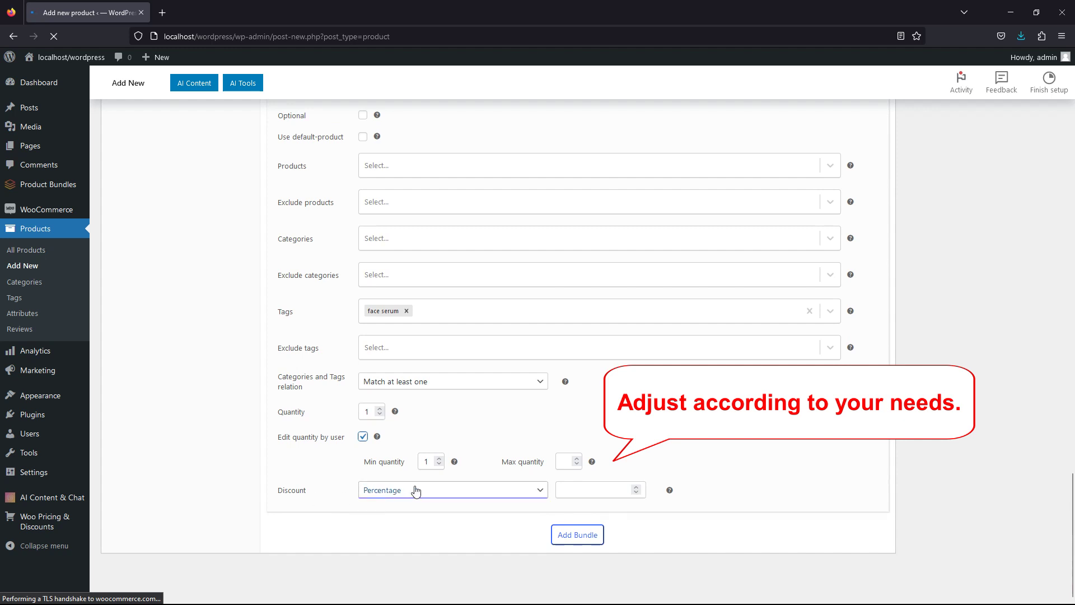
left_click(613, 490)
type("25")
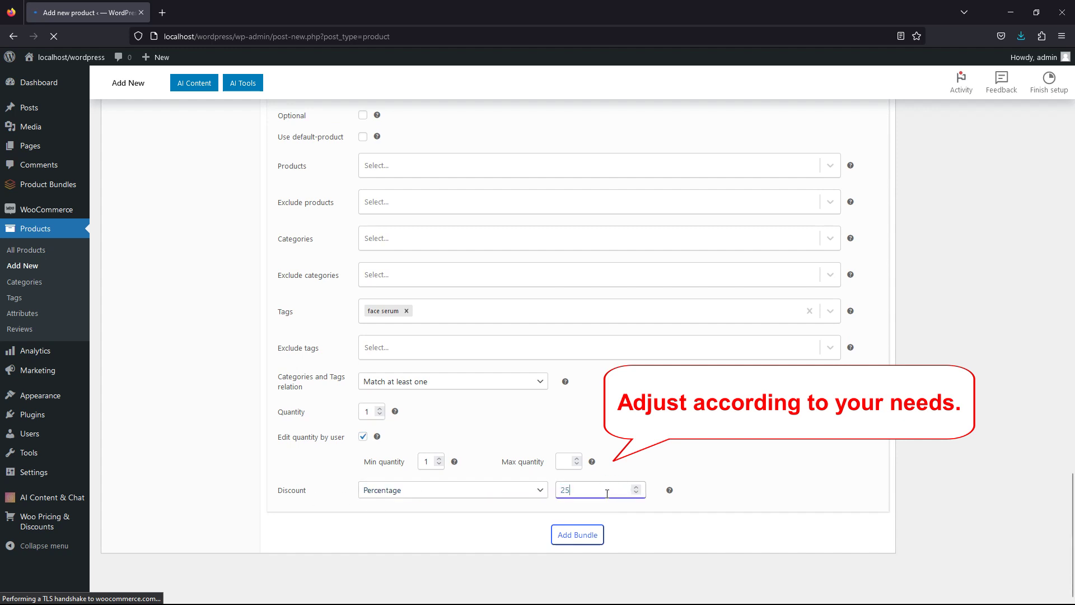
left_click(574, 506)
- Publish the Skin Care Bundle and open its store page in a new browser tab
scroll(726, 469, "up", 20)
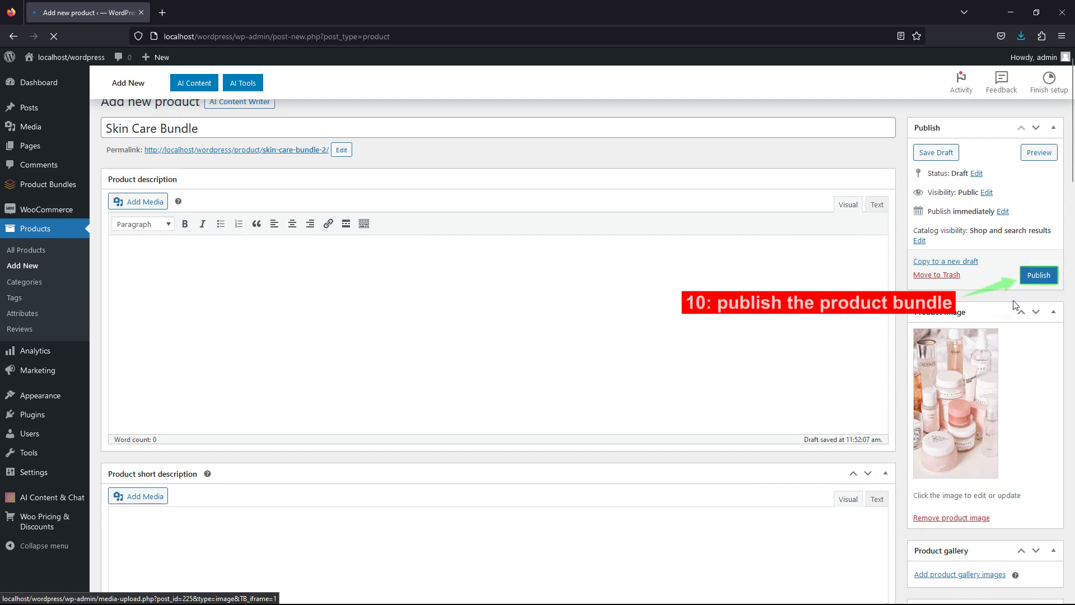
left_click(1037, 282)
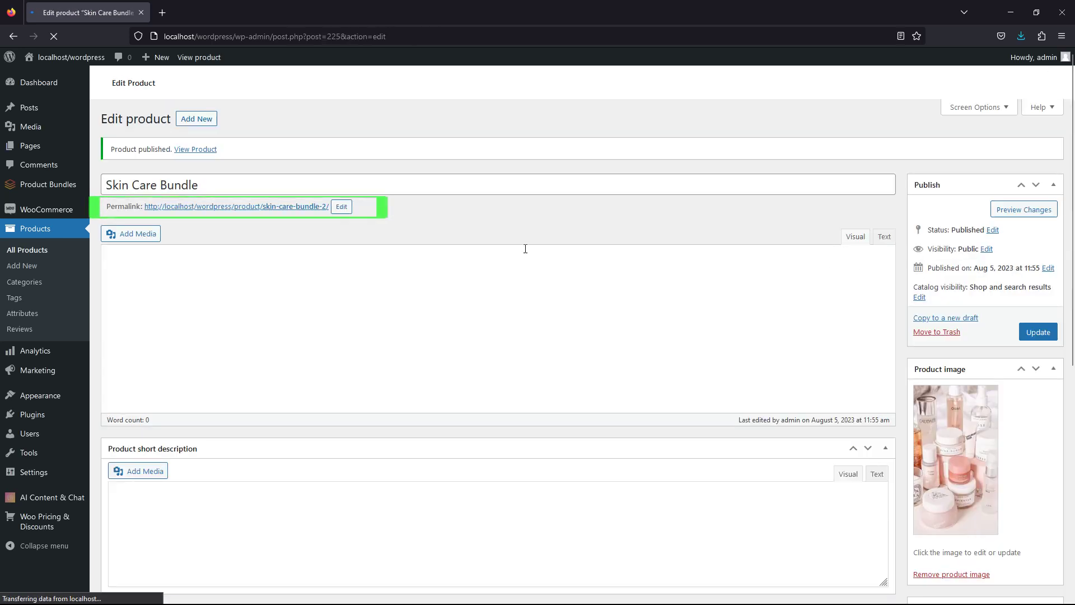
right_click(249, 211)
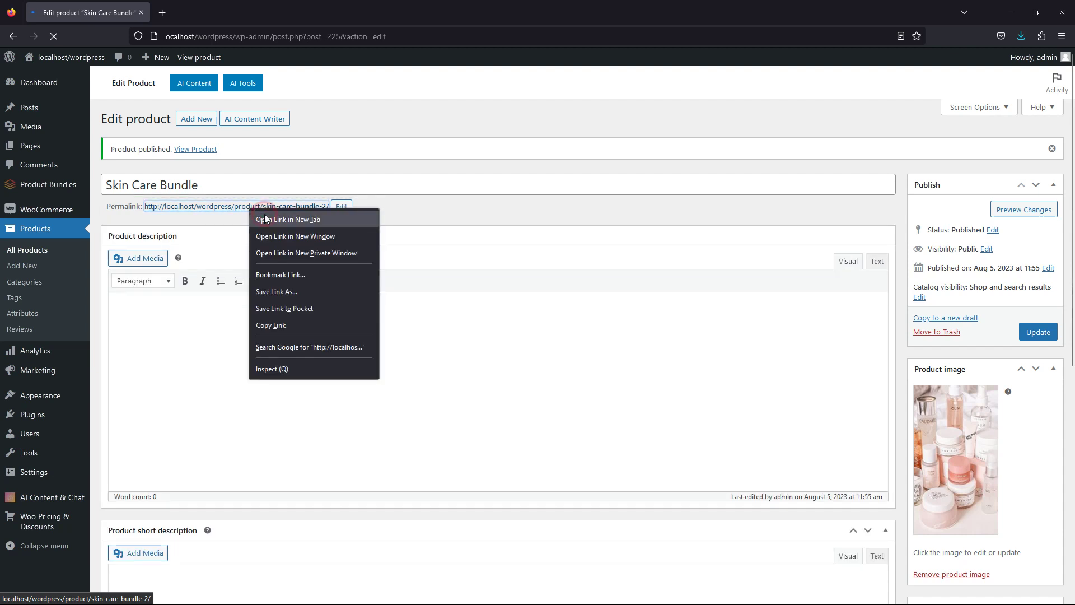
left_click(265, 219)
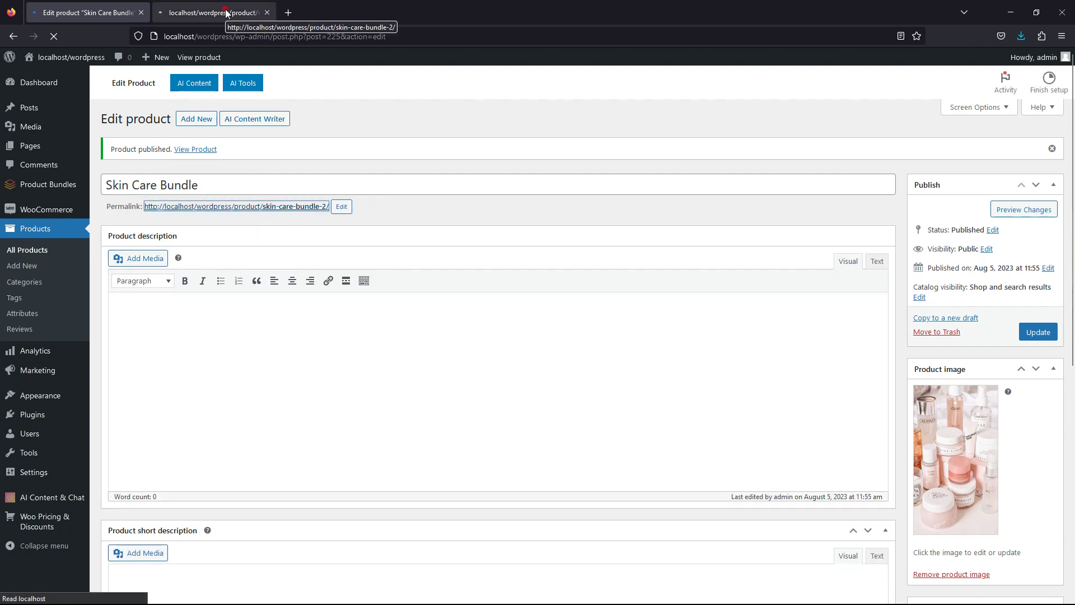
left_click(226, 12)
scroll(893, 322, "down", 2)
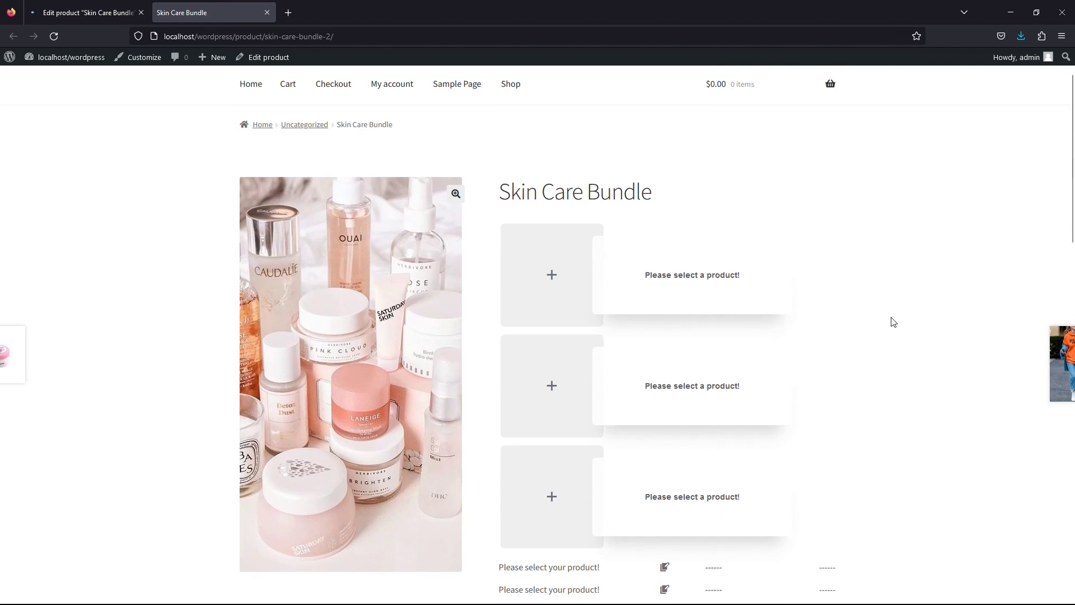
scroll(893, 322, "down", 1)
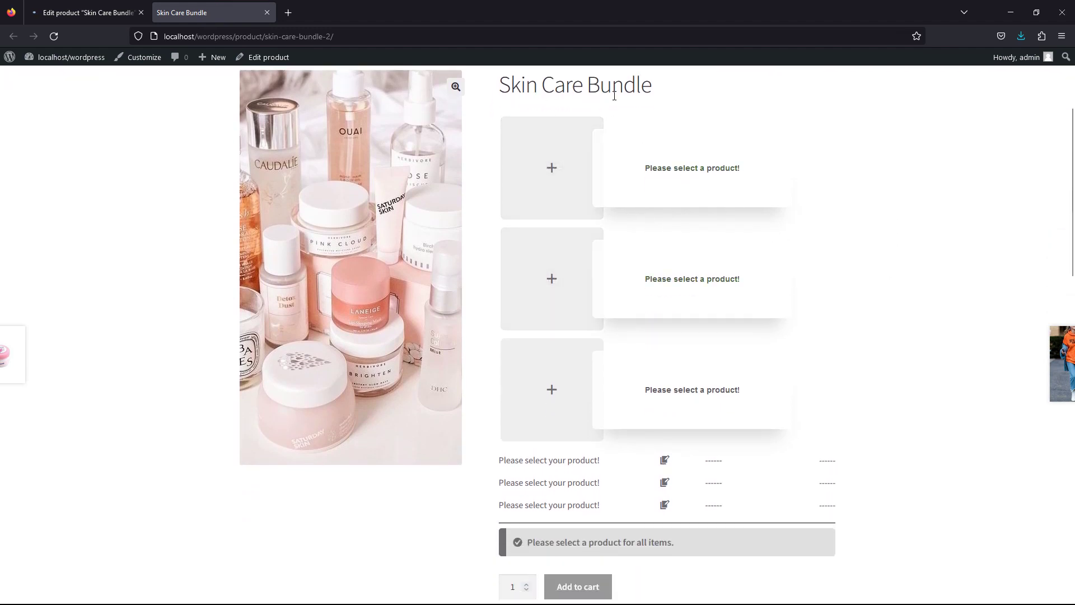
- Fill the bundle's three slots with the pink BIO'L face wash, the Johnson's face moisturizer and the 24K Goldzan face serum
left_click(580, 189)
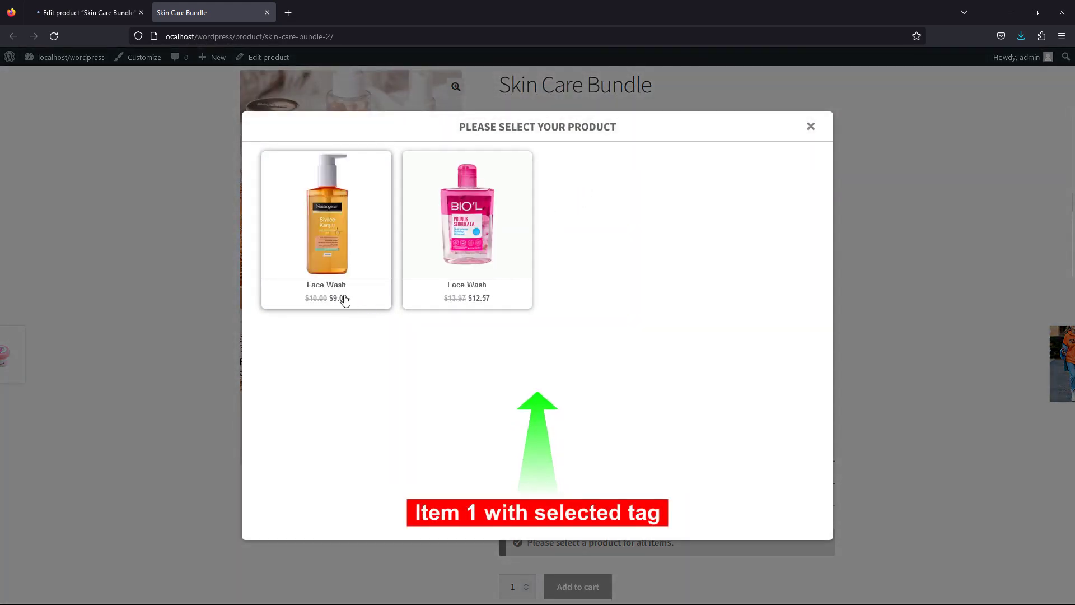
left_click(456, 291)
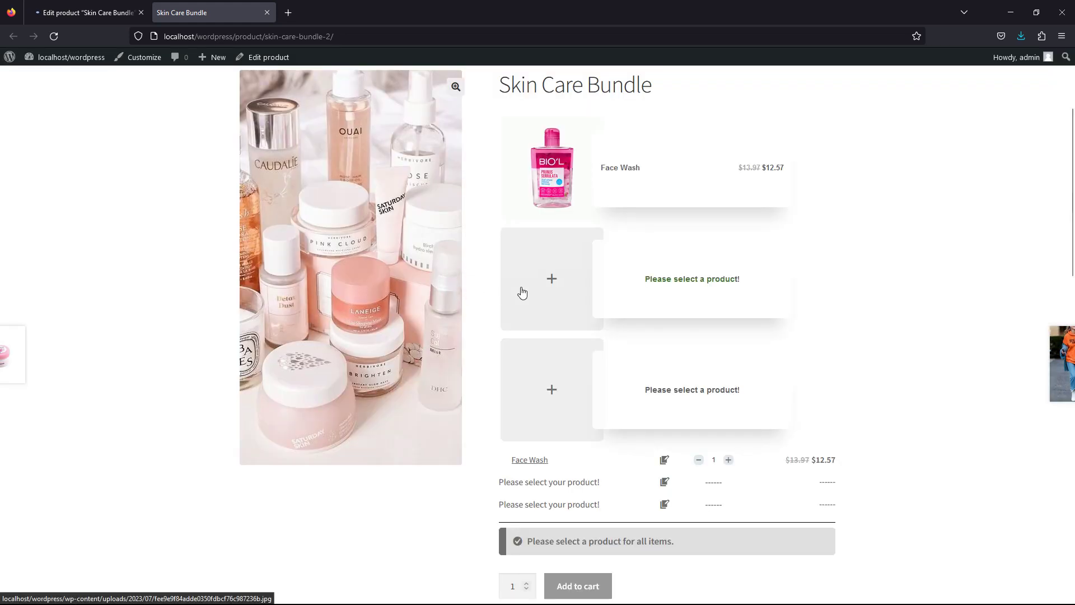
left_click(563, 291)
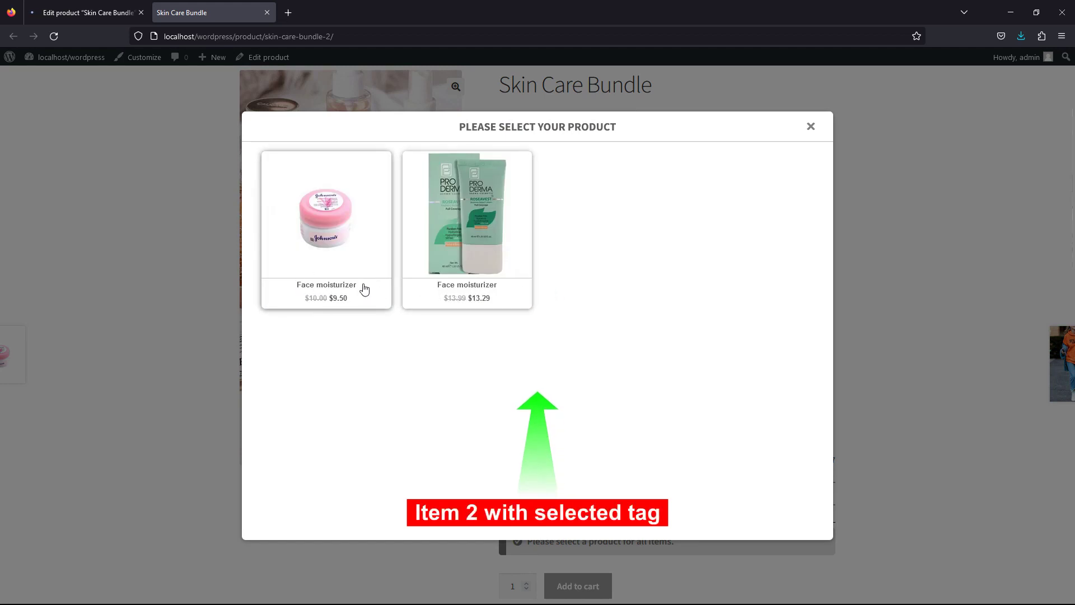
left_click(364, 288)
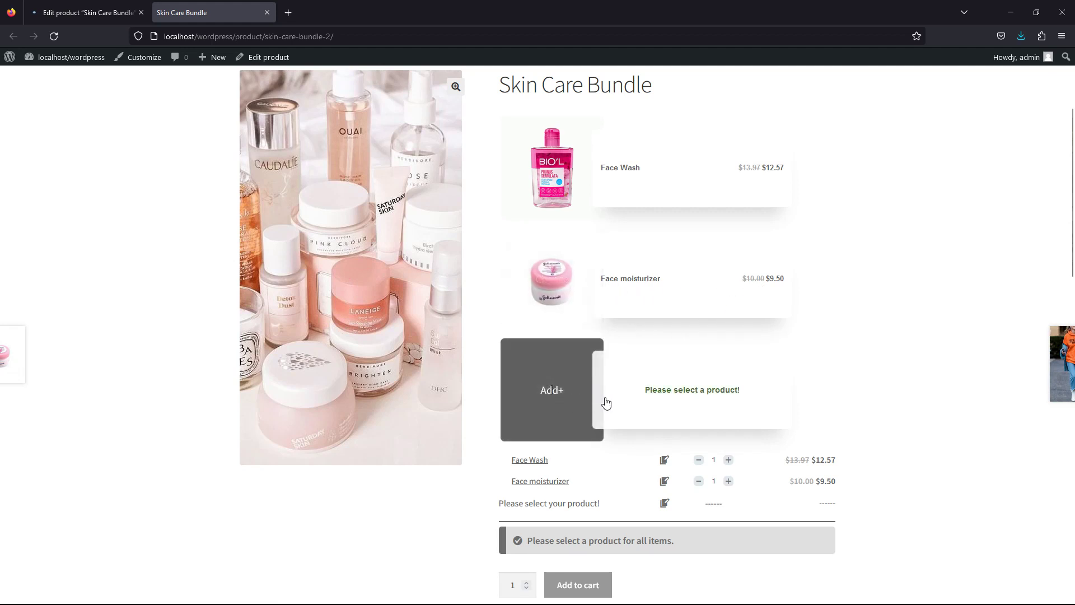
left_click(662, 398)
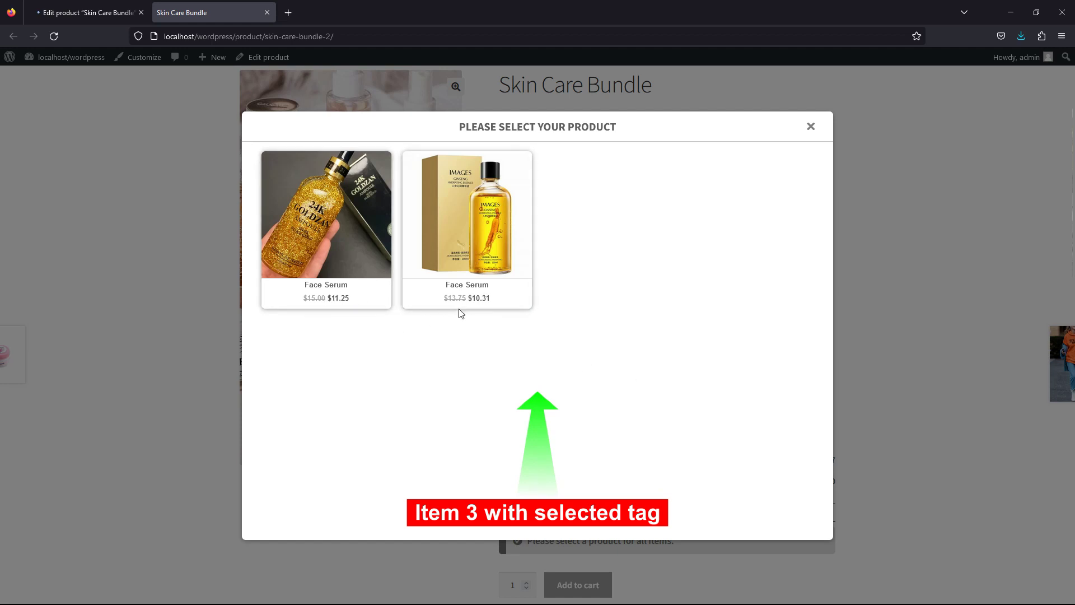
left_click(344, 274)
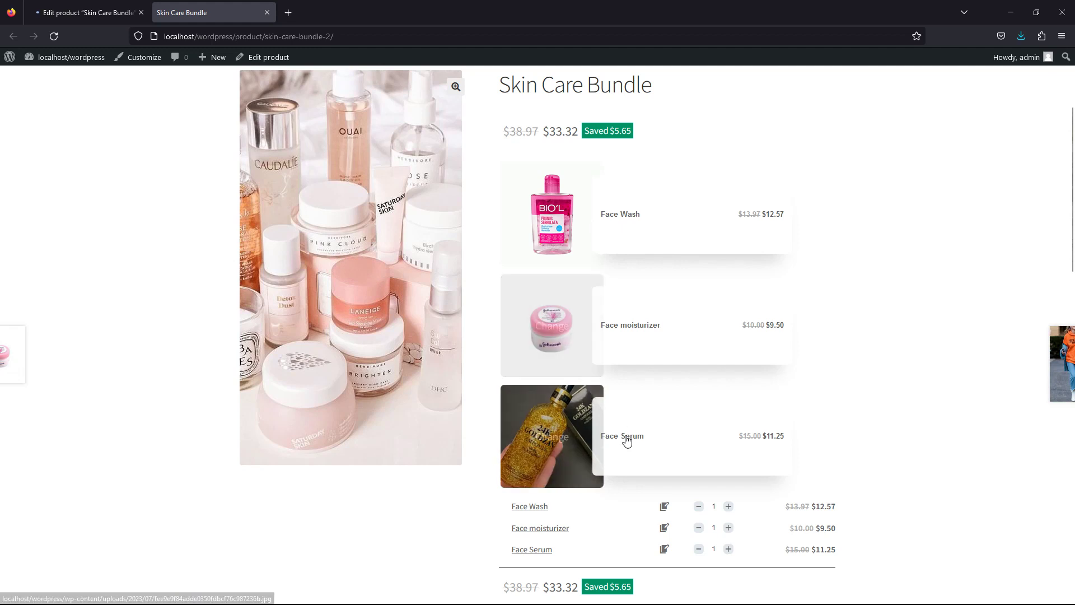
- Test the quantity controls by raising and lowering the face wash, face moisturizer and face serum by one each
scroll(891, 446, "down", 3)
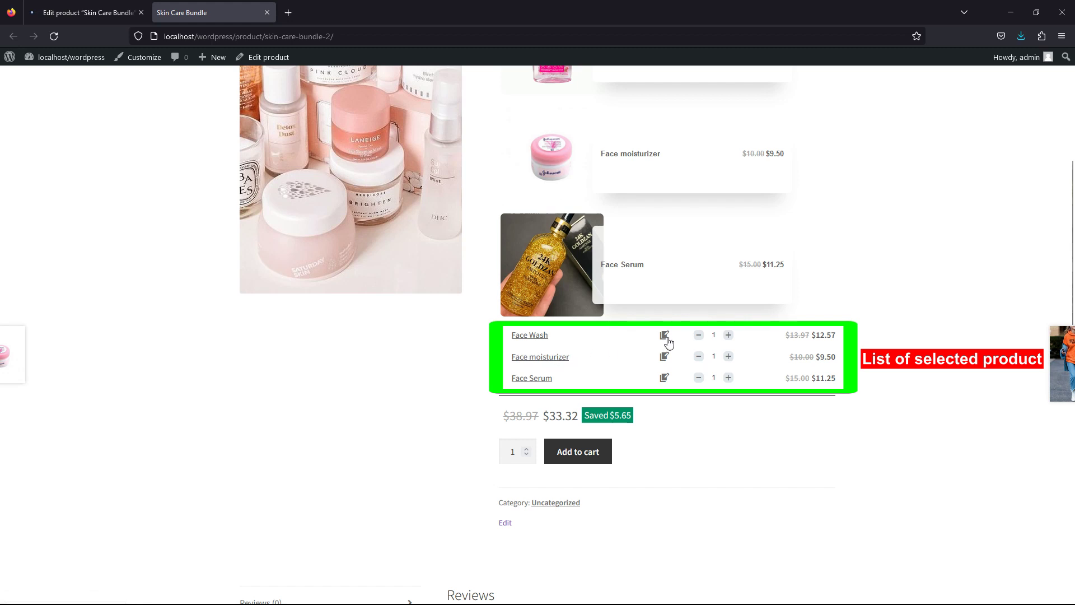
left_click(727, 335)
left_click(698, 335)
left_click(727, 357)
left_click(699, 356)
left_click(728, 379)
left_click(699, 378)
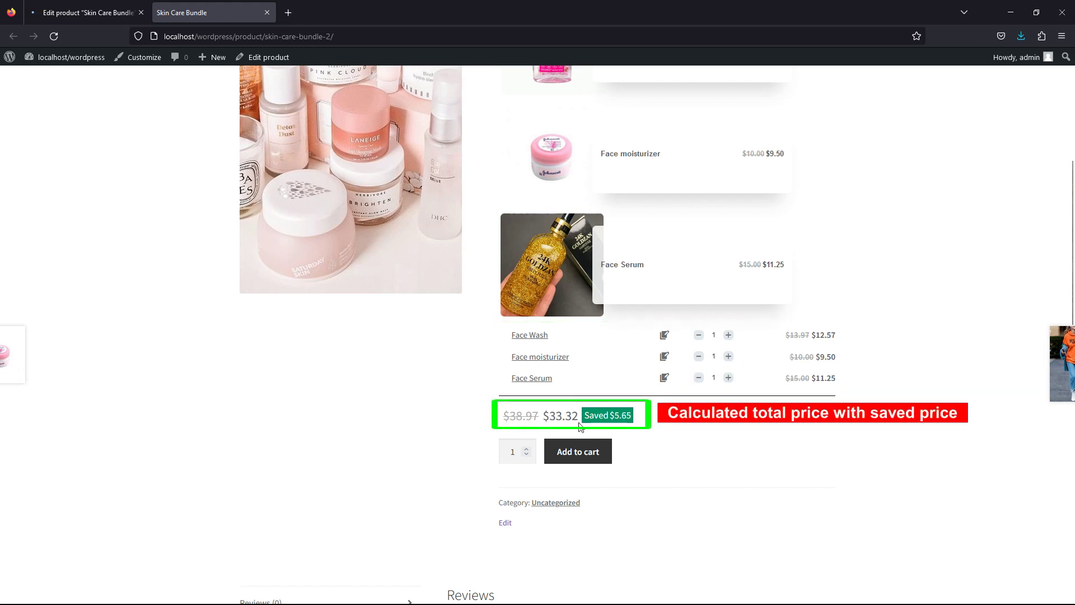
- Add the configured Skin Care Bundle to the cart and review its item prices and totals on the cart page
left_click(579, 453)
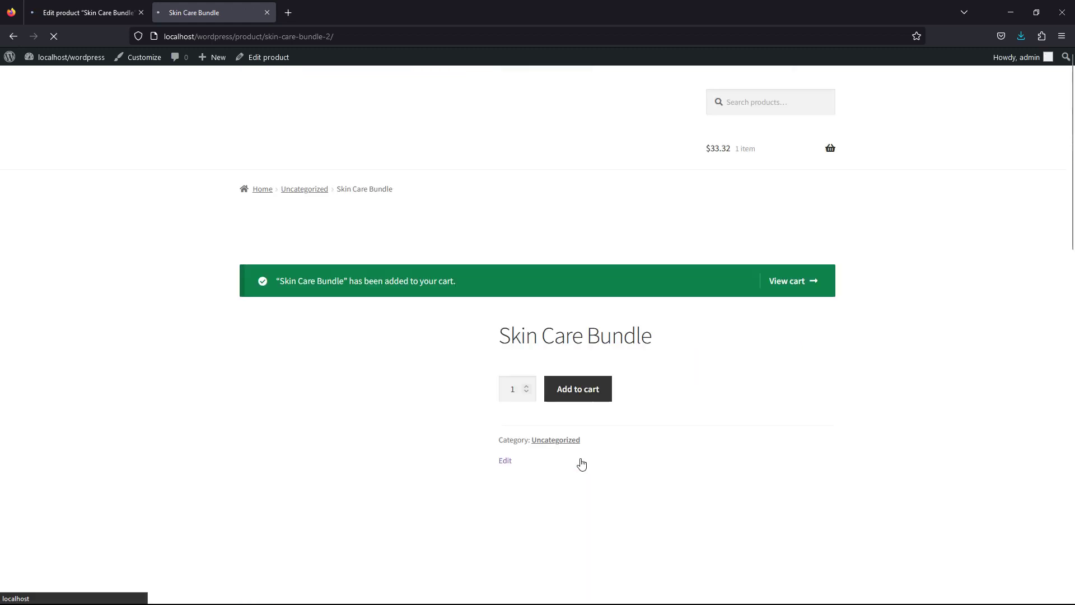
left_click(785, 283)
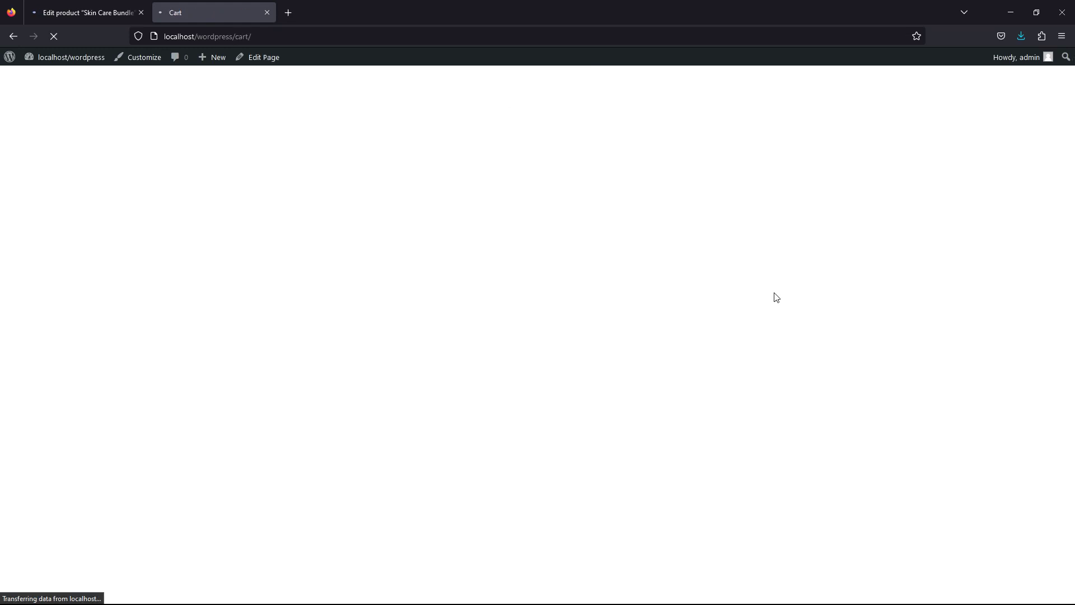
scroll(776, 303, "down", 3)
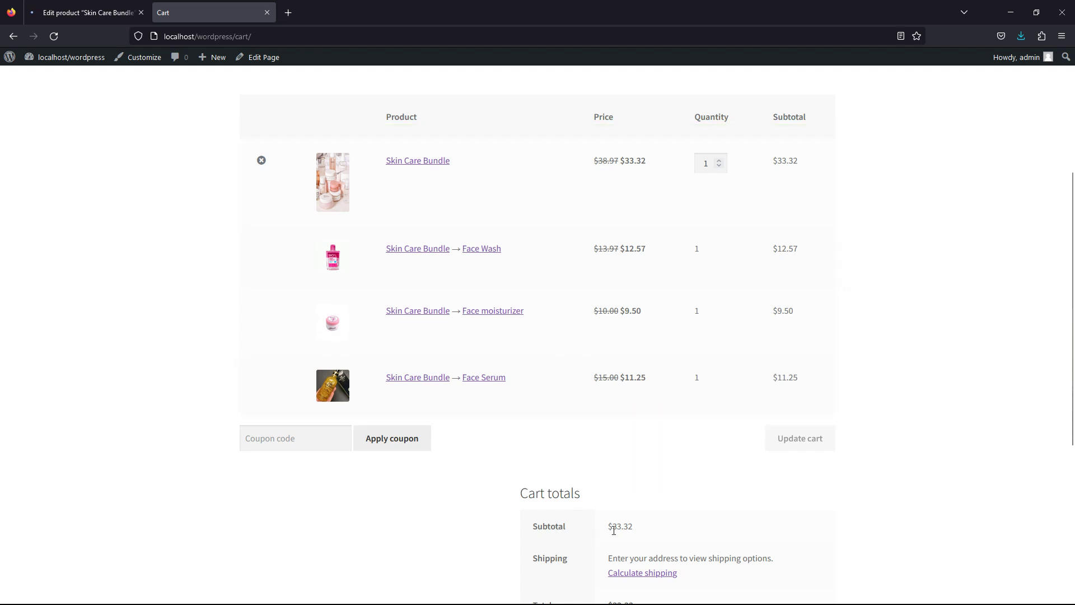
scroll(614, 530, "down", 2)
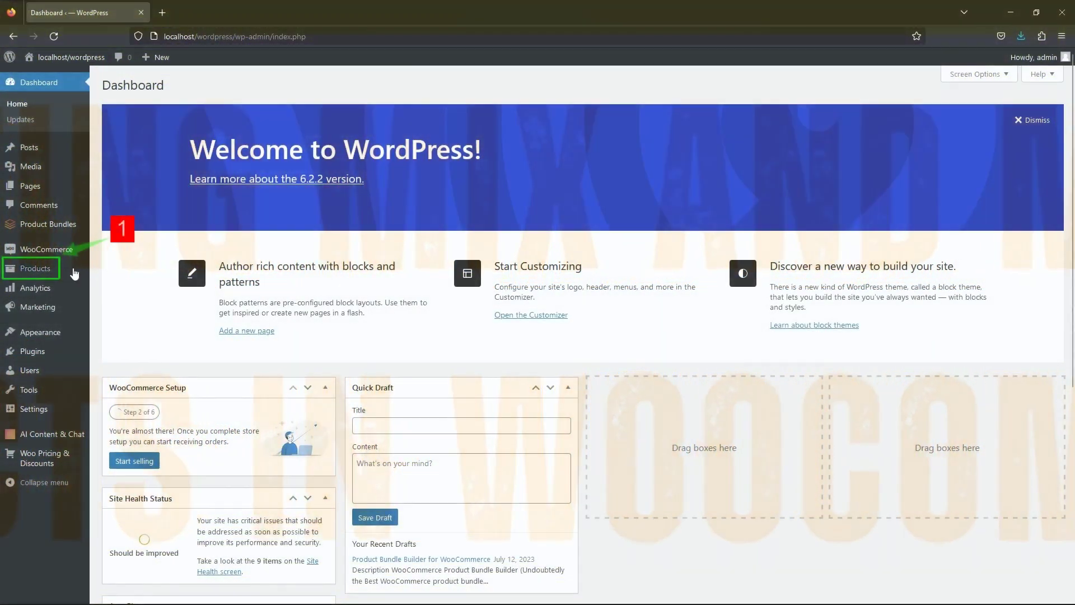
- From the WordPress dashboard, create a new product named "Clothes Bundle"
mouse_move(68, 274)
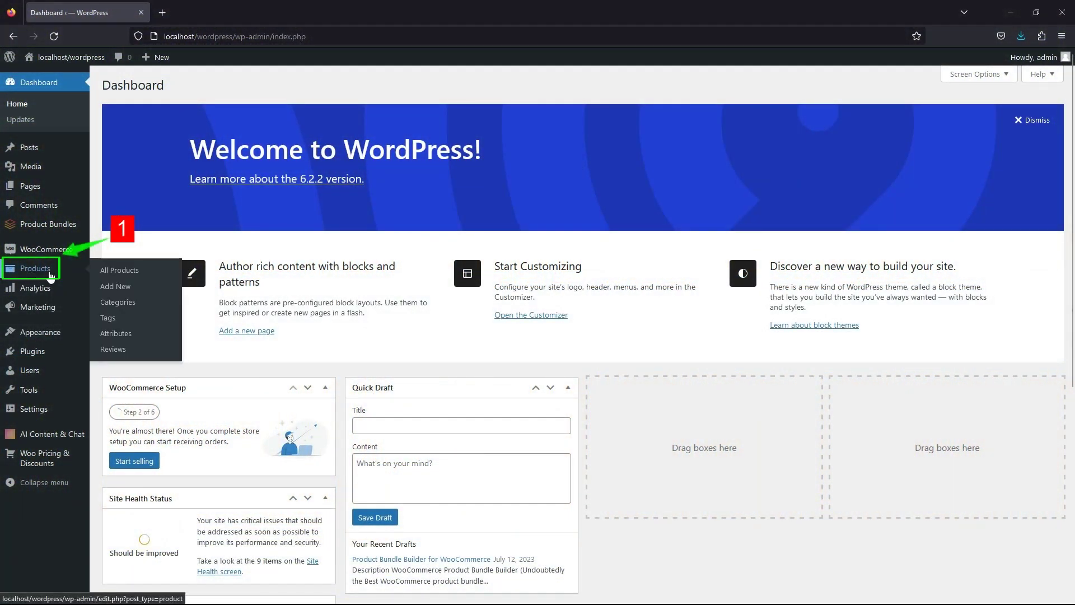
left_click(122, 292)
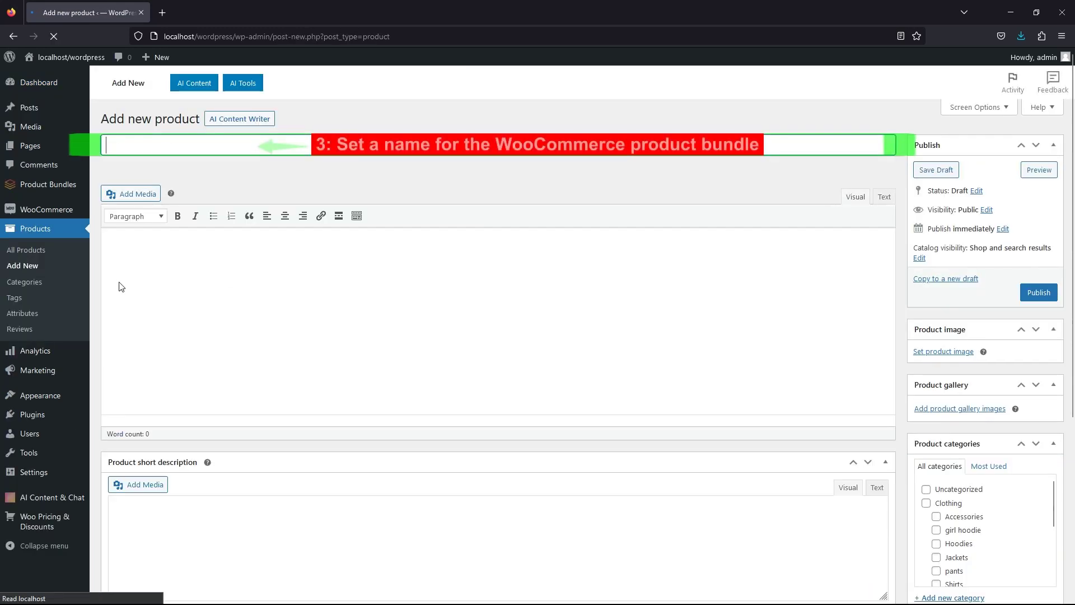
left_click(140, 146)
type("Clothes Bundle")
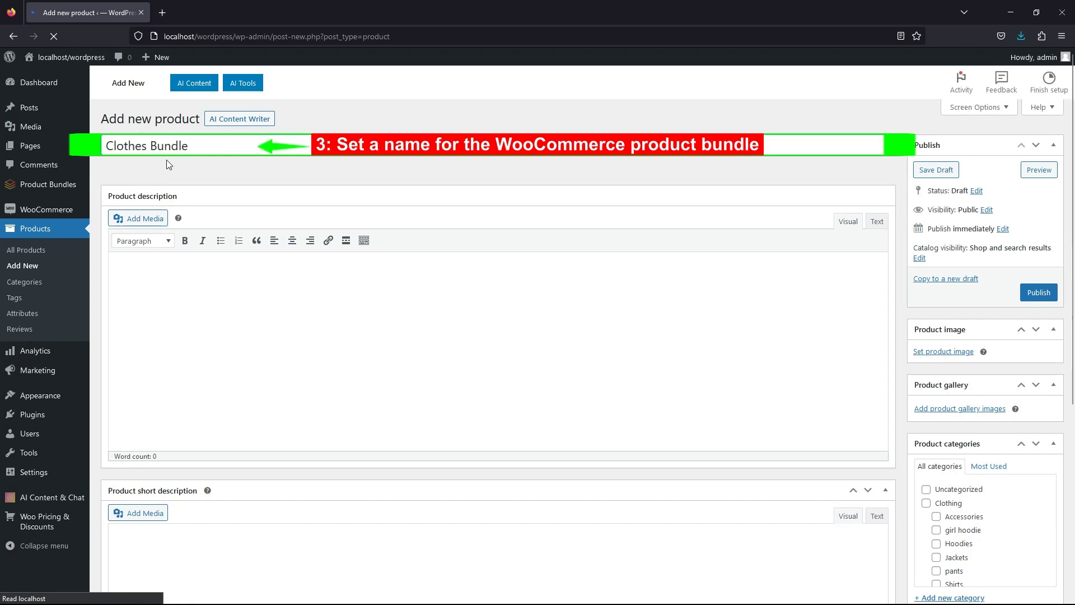
- Set category-pi.jpg, the orange shirt and jeans outfit photo, from the media library as the product image
left_click(942, 354)
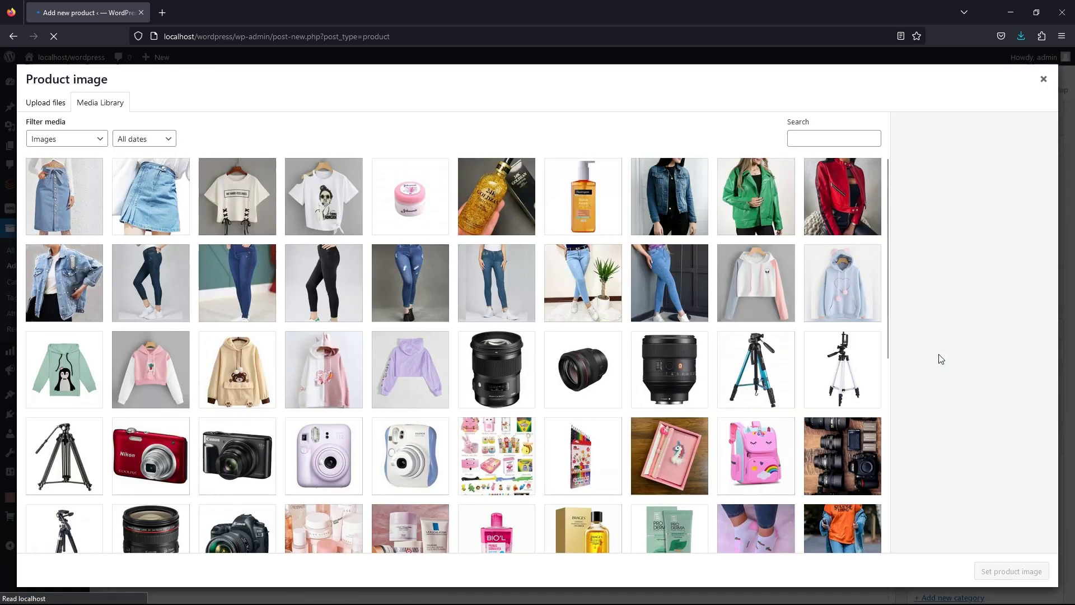
scroll(840, 392, "down", 3)
left_click(842, 381)
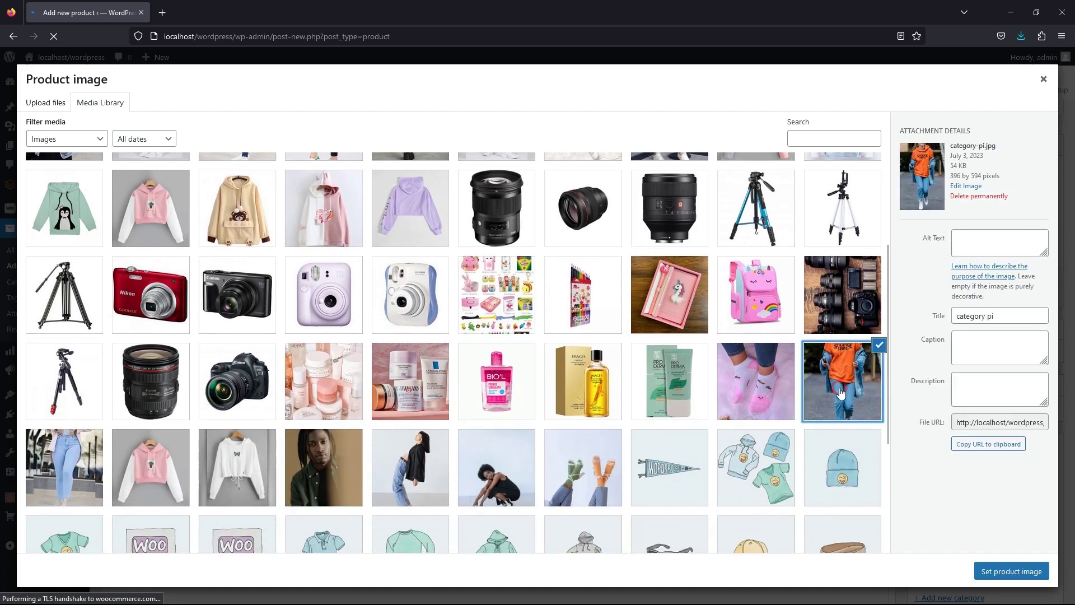
left_click(1006, 573)
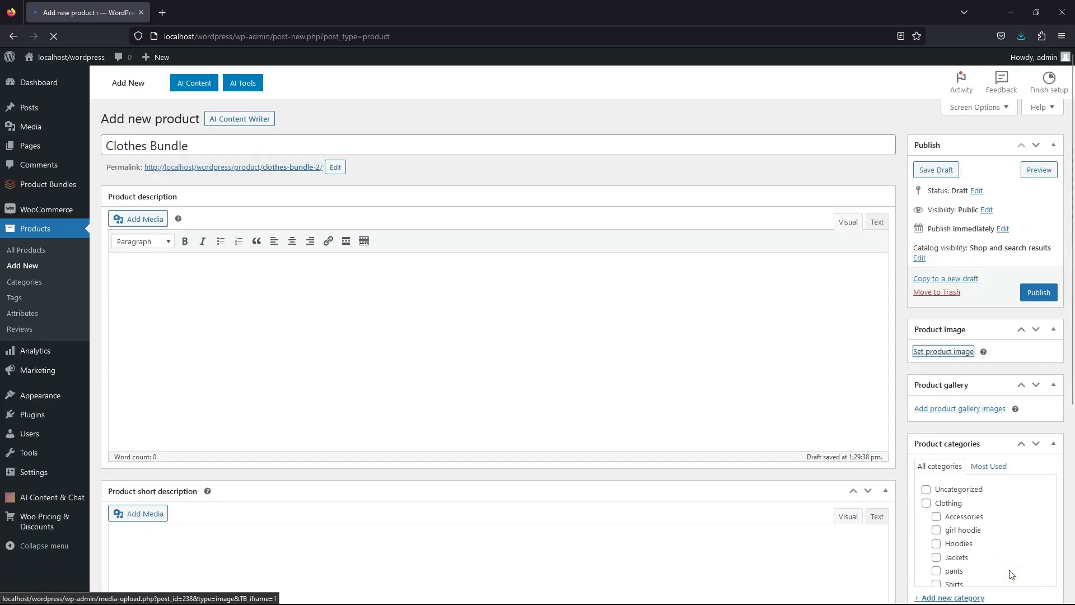
- Set the product type to Product bundle and add a first bundle item
scroll(852, 372, "down", 6)
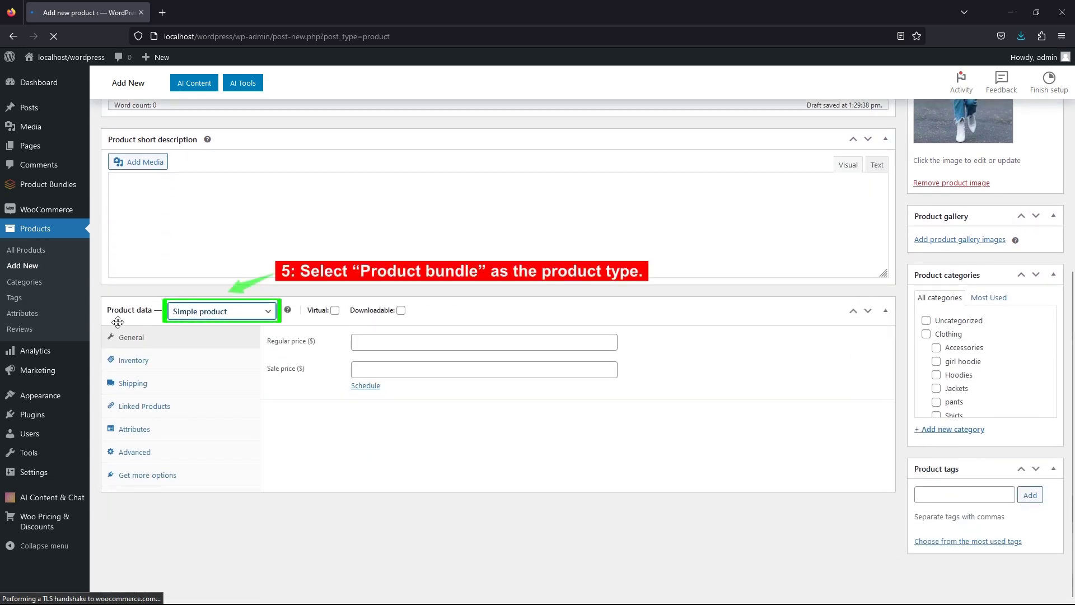
left_click(212, 319)
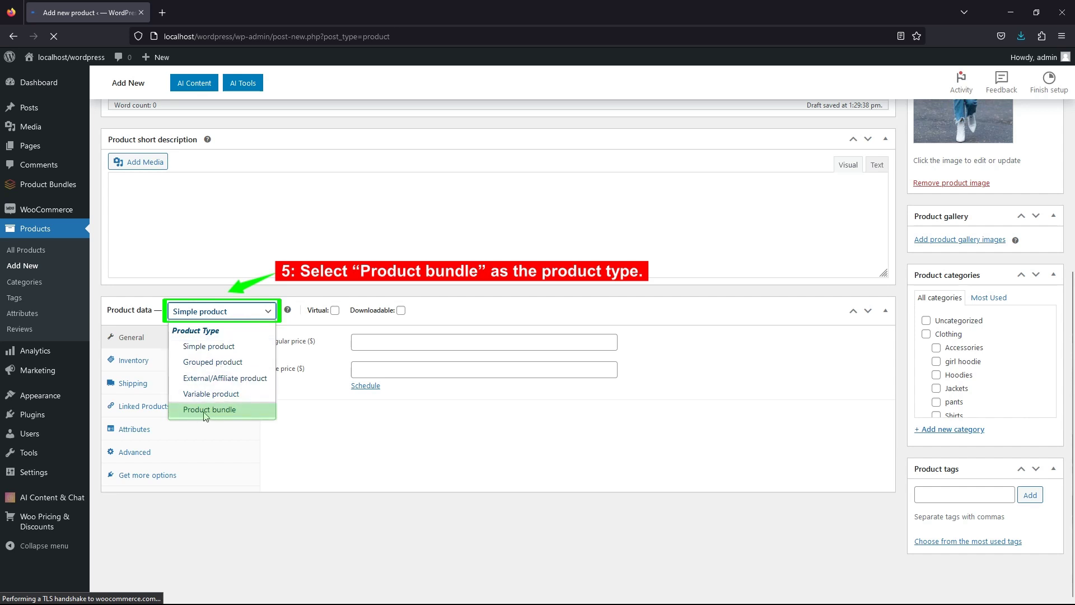
left_click(223, 412)
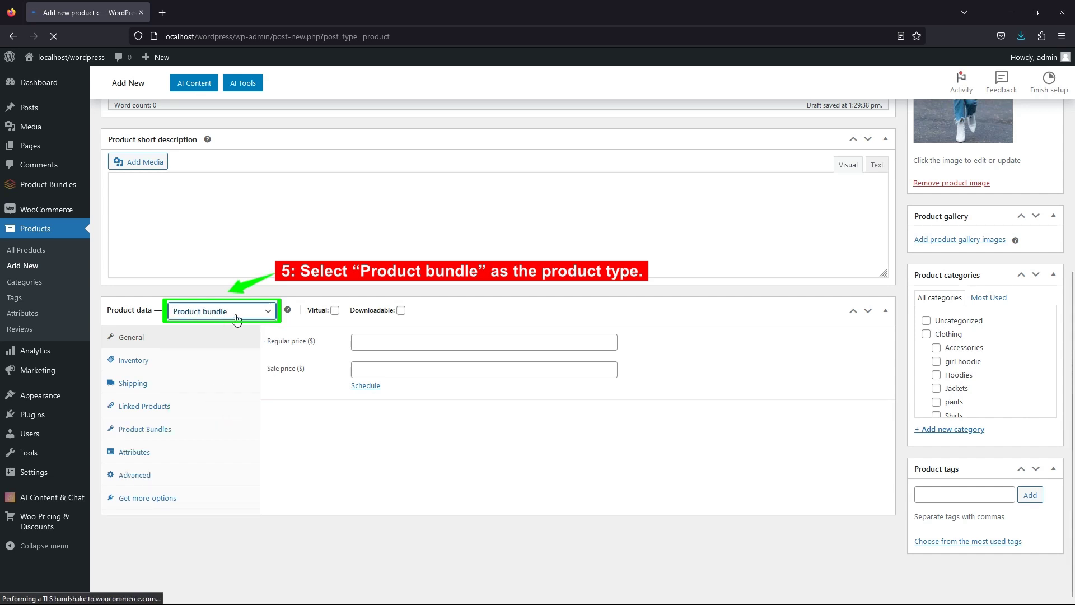
left_click(135, 436)
left_click(576, 535)
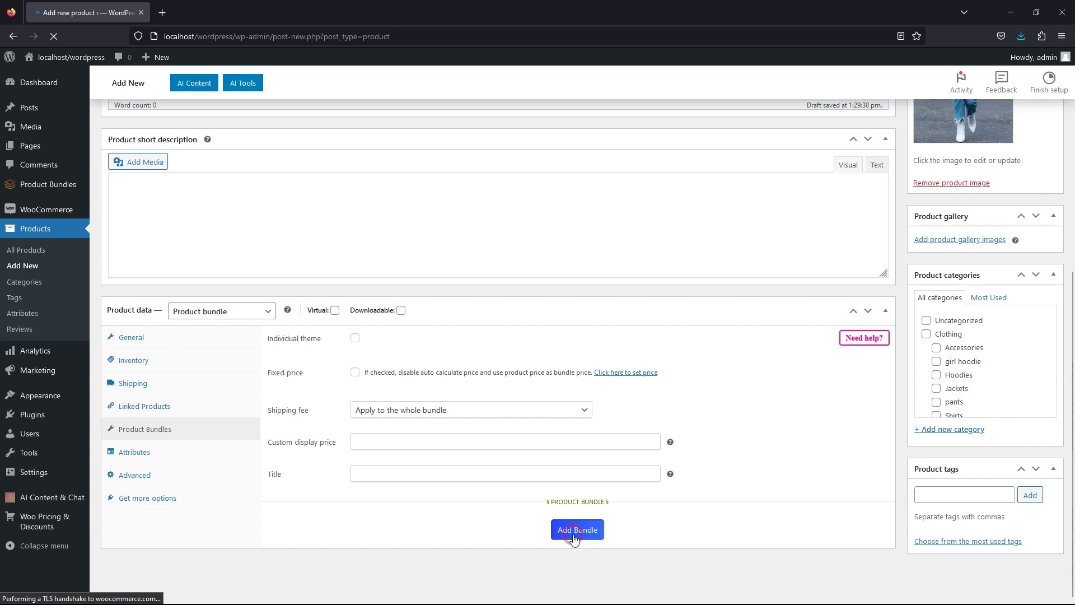
scroll(775, 459, "down", 1)
scroll(775, 459, "down", 5)
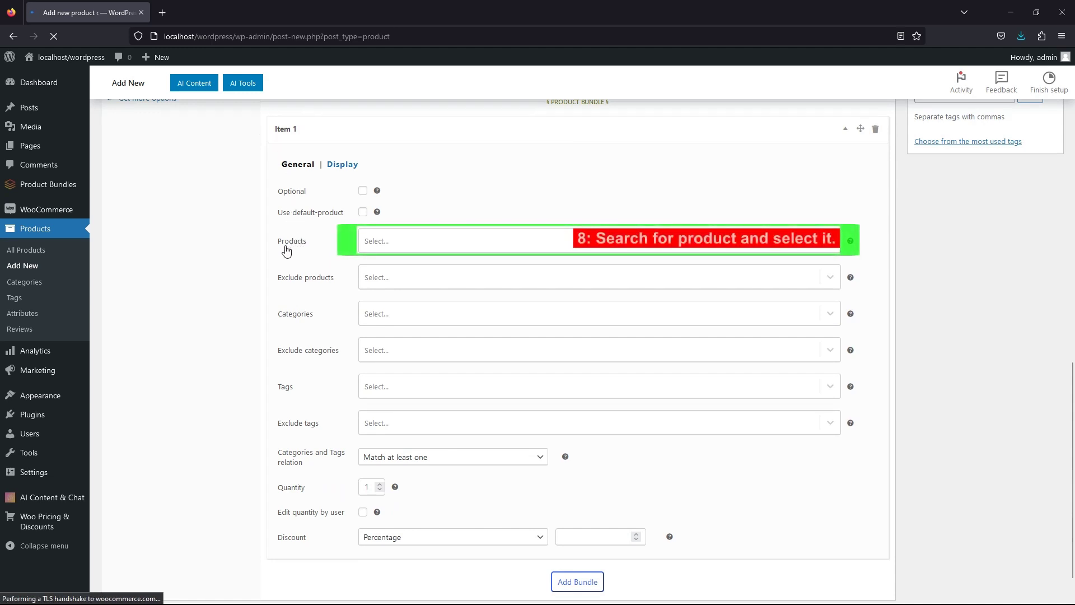
- Assign the products Girl white t-shirt (#229) and Girl white t-shirt (#231) to bundle Item 1
left_click(371, 244)
type("girl whi")
left_click(401, 273)
type("girl wh")
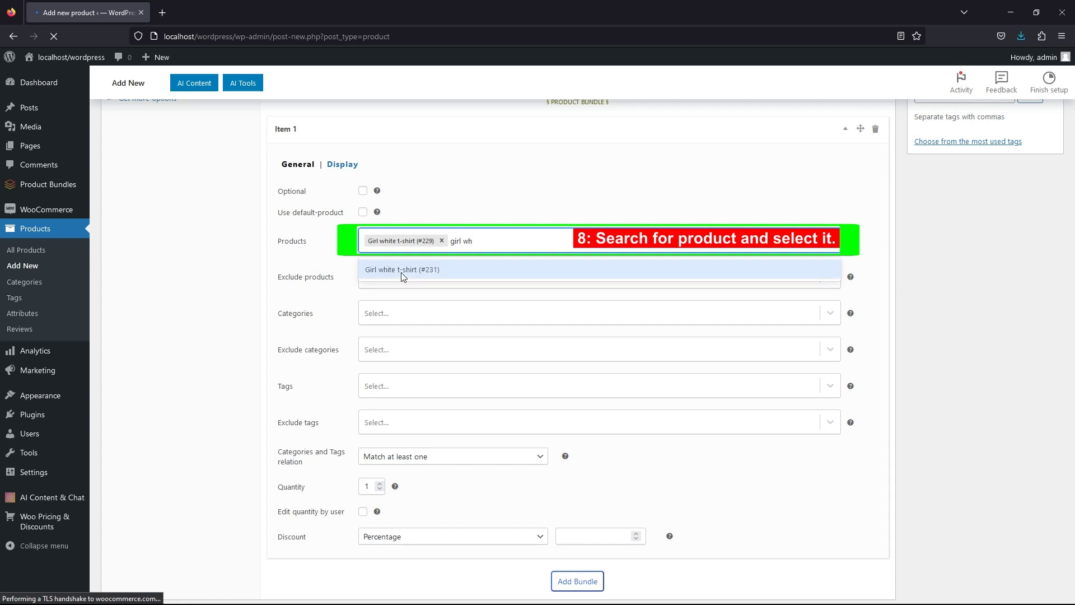
left_click(402, 271)
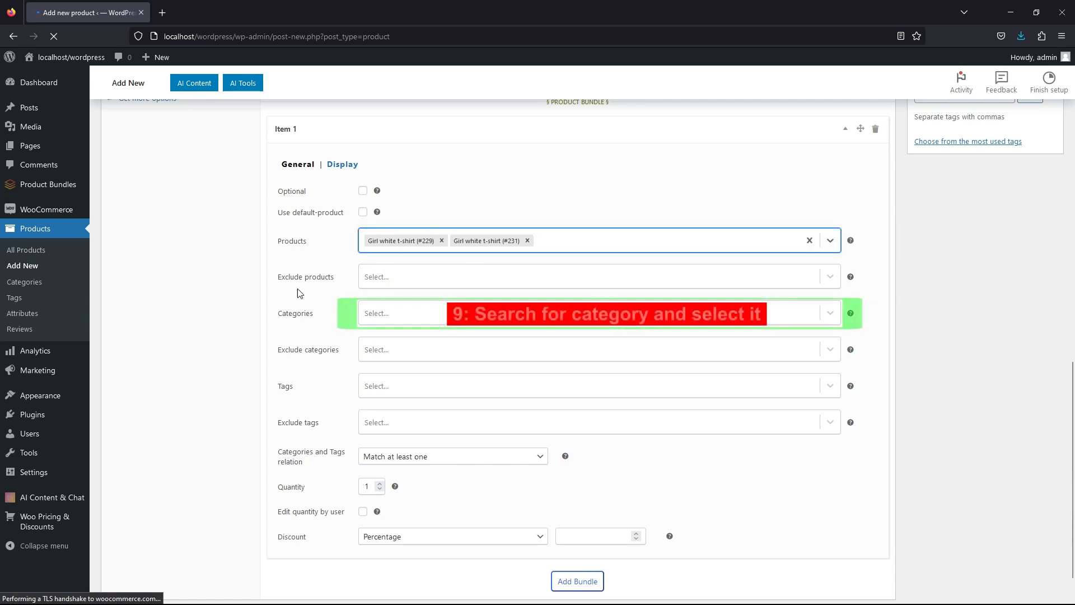
- Assign the girl hoodie category to bundle Item 1
left_click(381, 316)
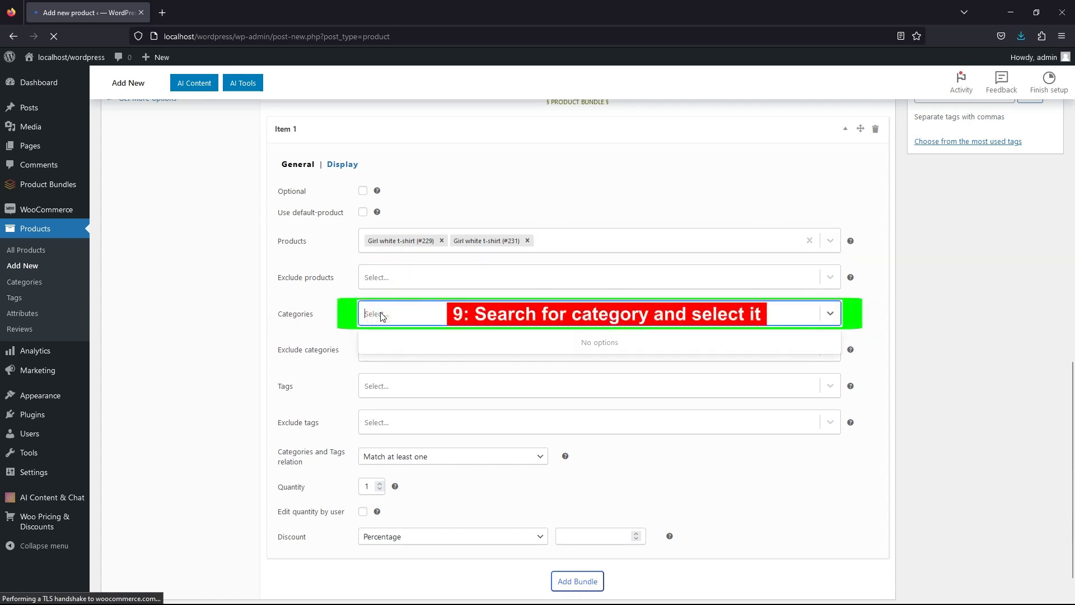
type("girl hoo")
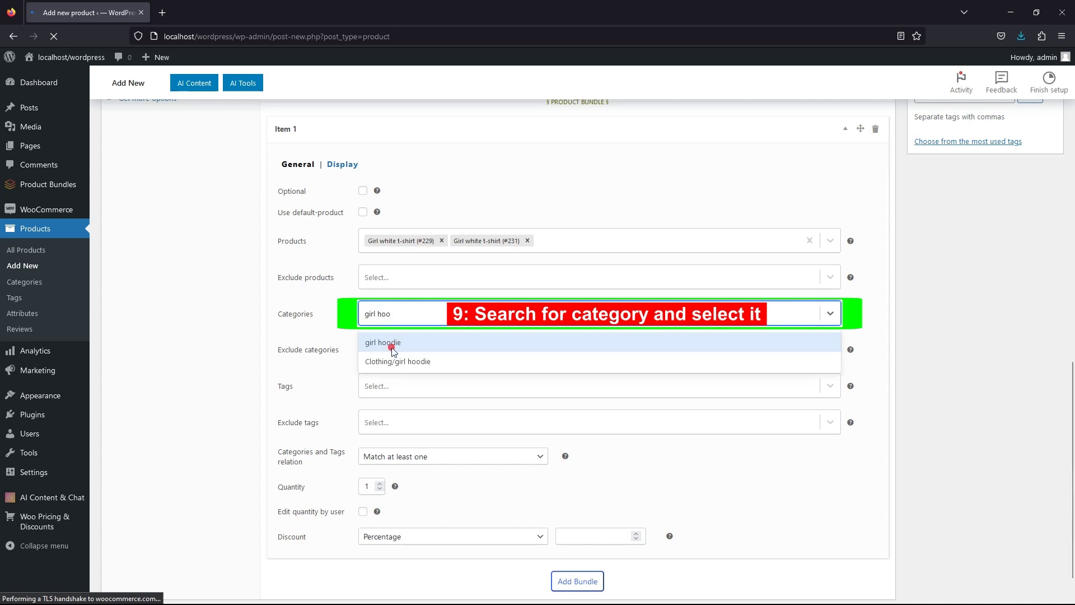
left_click(393, 343)
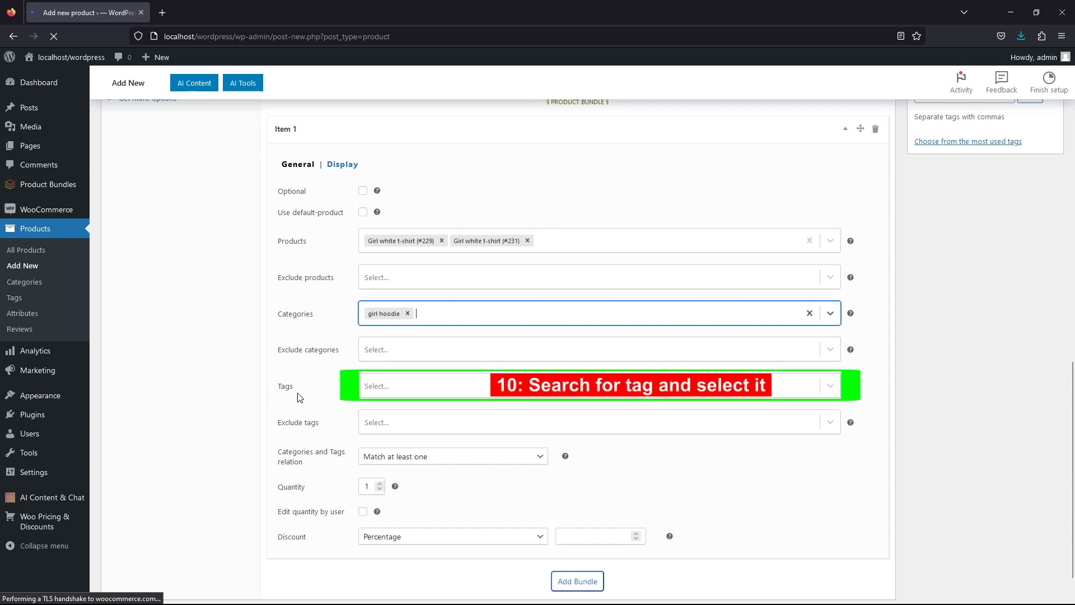
- Add the tag jean jackets to Item 1 and keep its categories and tags relation at Match at least one
left_click(412, 380)
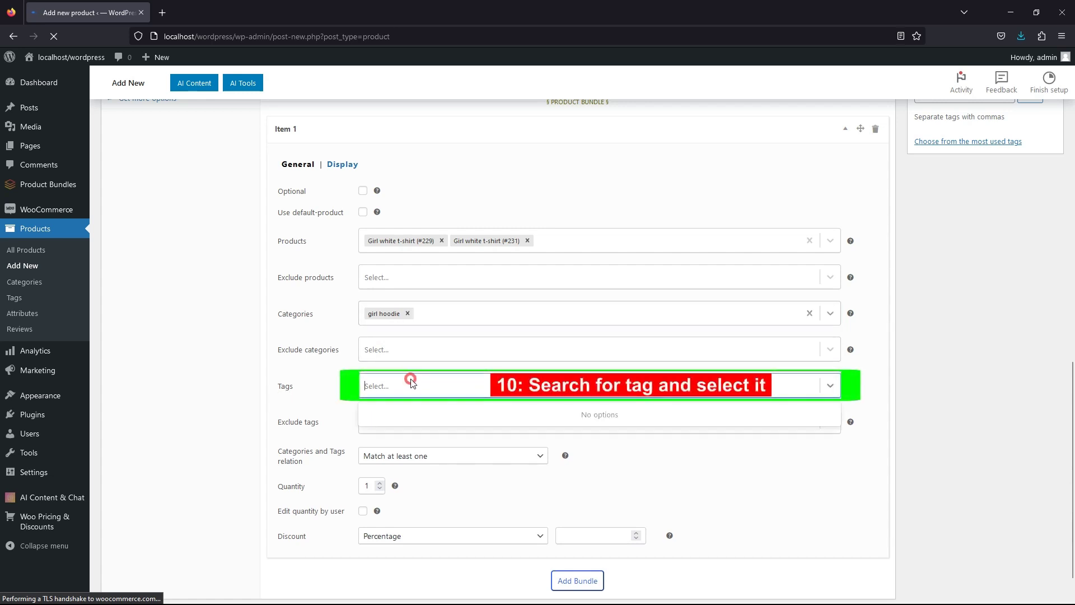
type("jean")
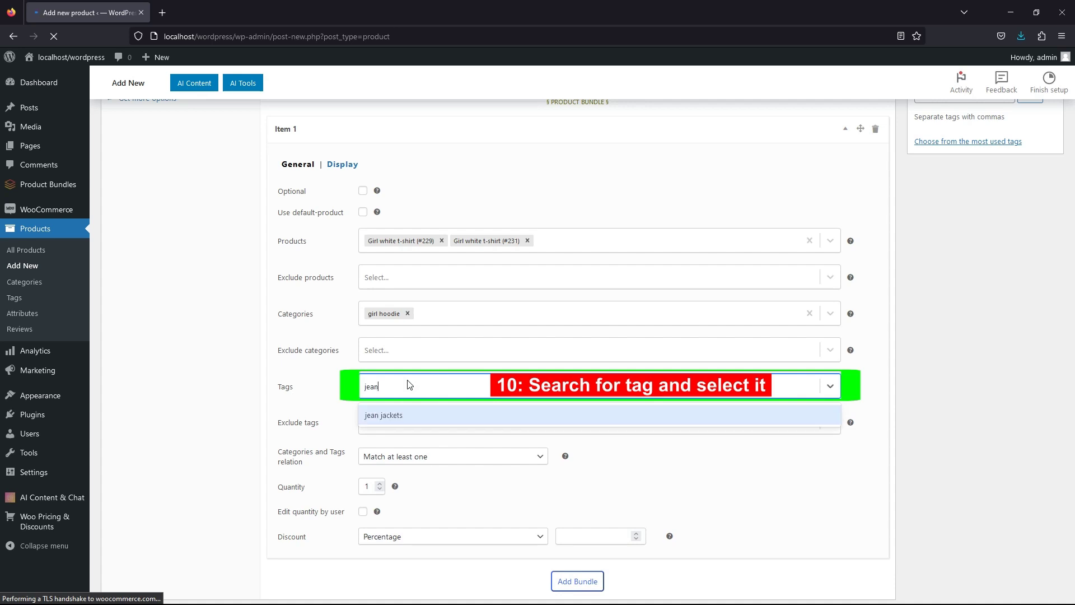
left_click(393, 414)
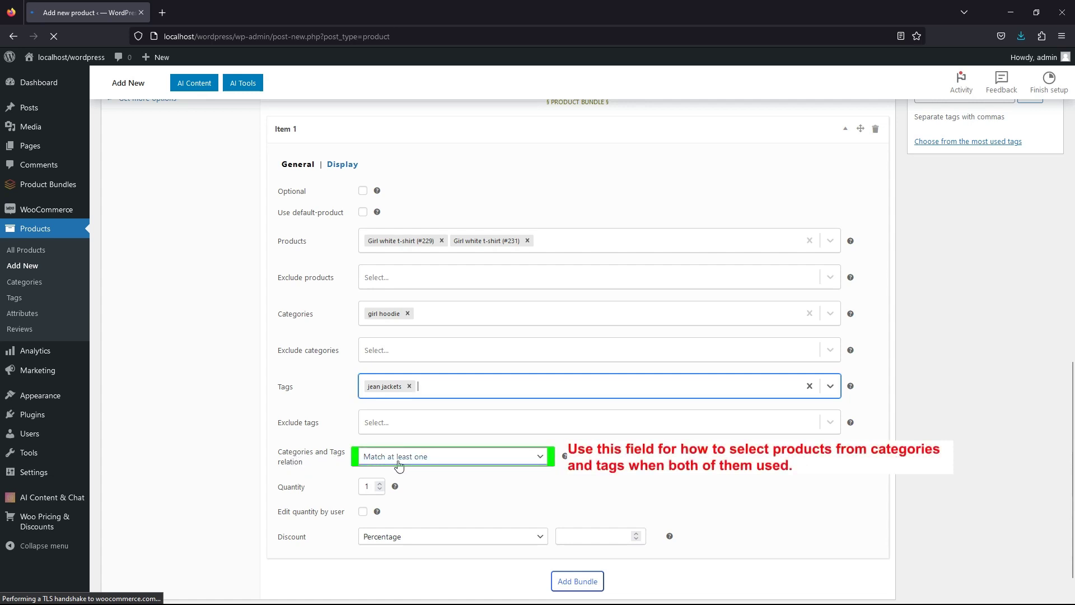
left_click(512, 460)
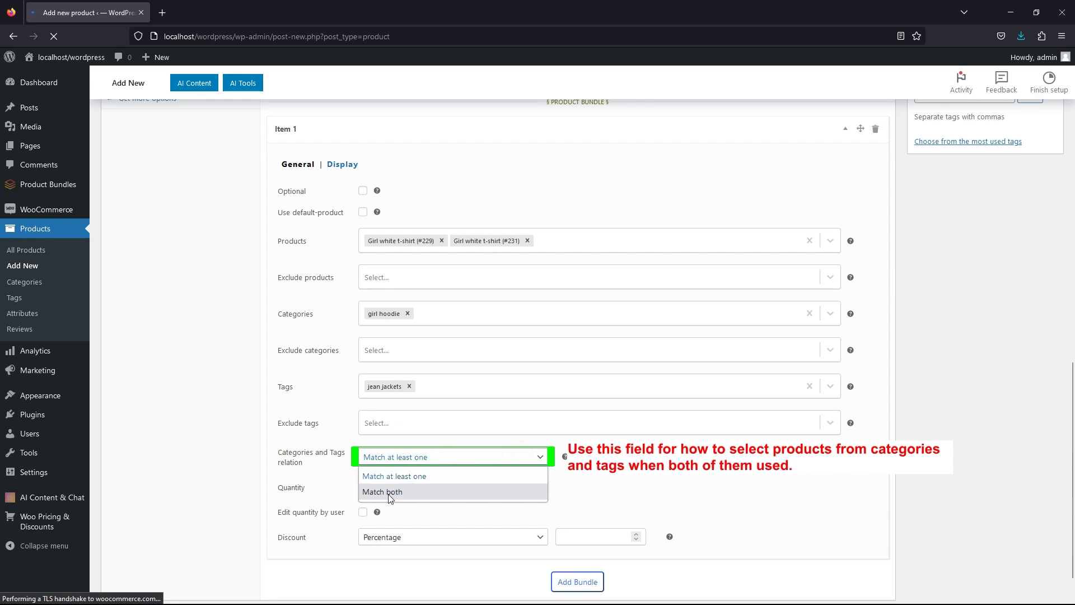
left_click(398, 480)
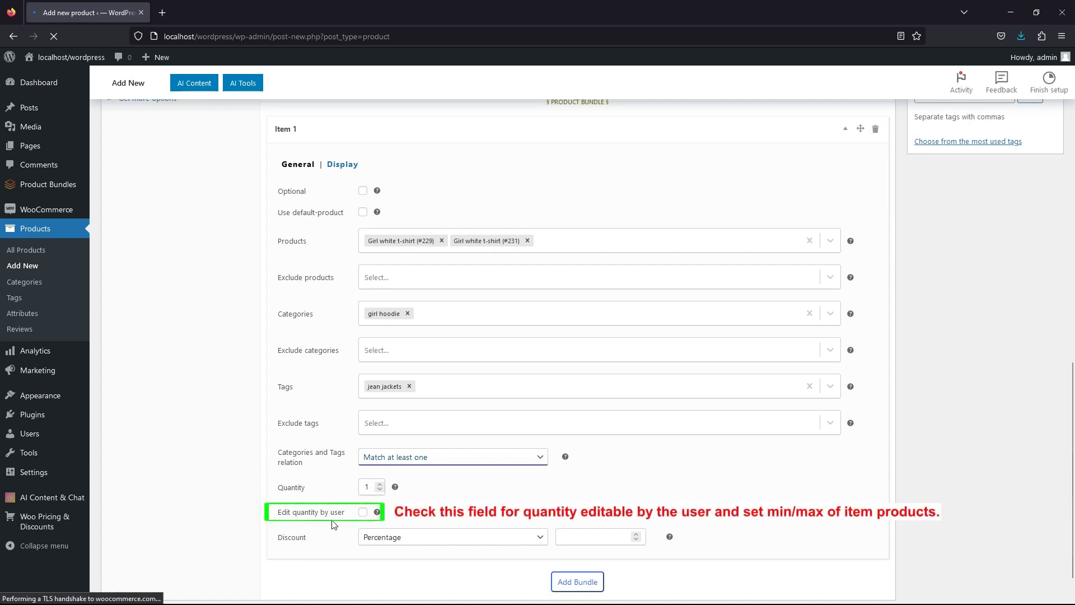
- Let users edit Item 1's quantity and keep its discount type as Percentage without an amount
left_click(363, 513)
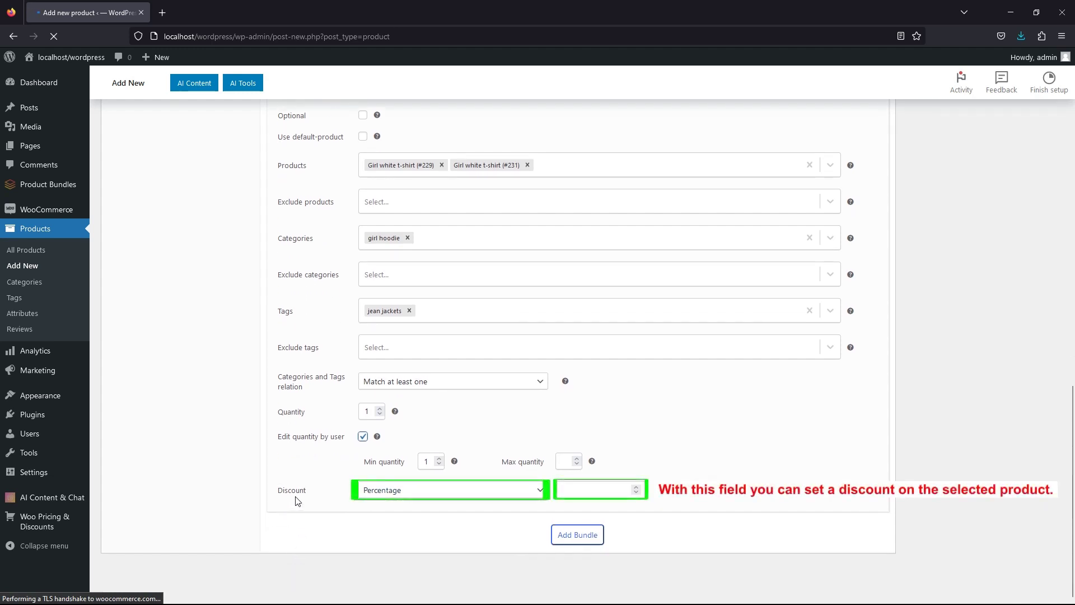
left_click(441, 495)
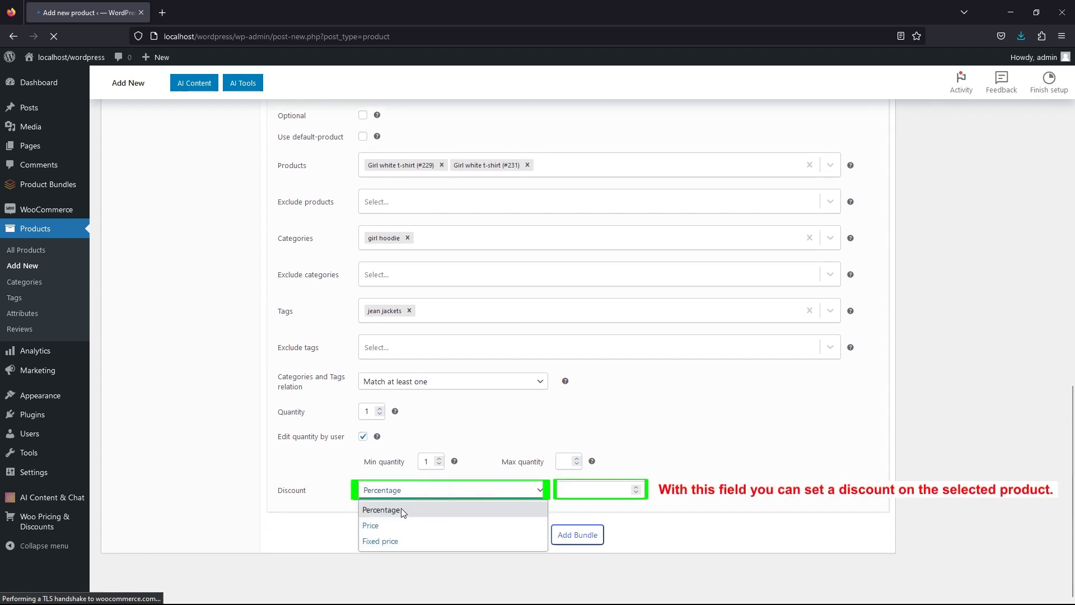
left_click(380, 514)
left_click(576, 490)
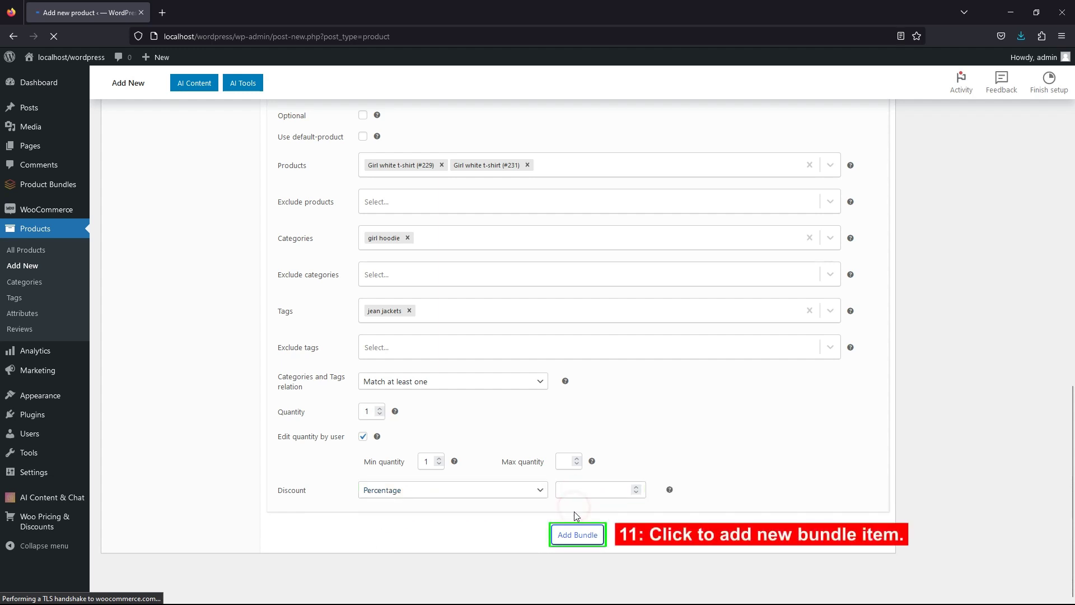
- Add a second bundle item and assign the pants category to it
left_click(562, 537)
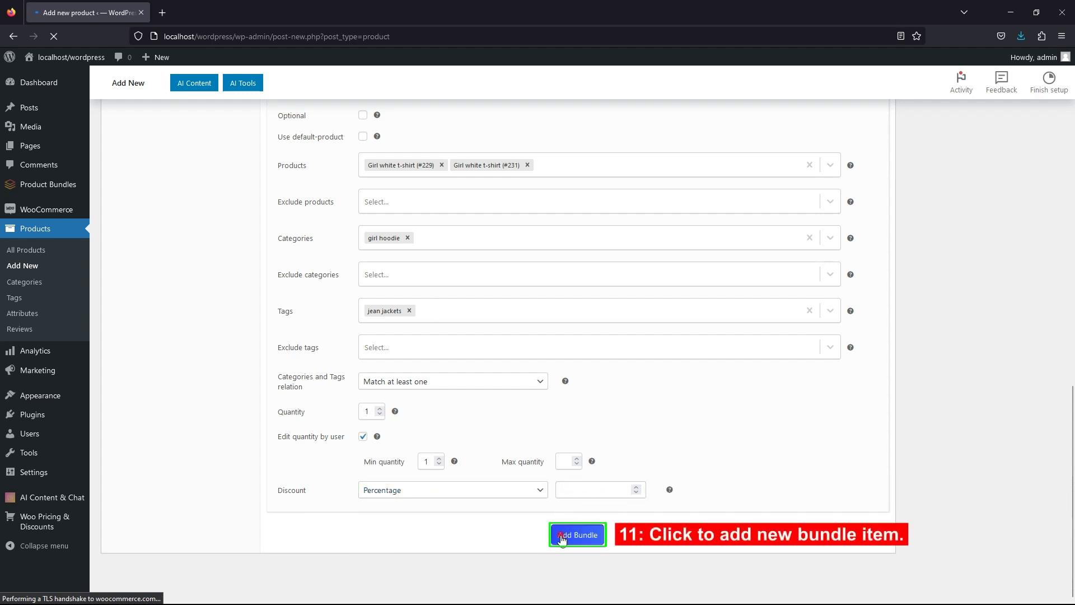
scroll(563, 539, "down", 7)
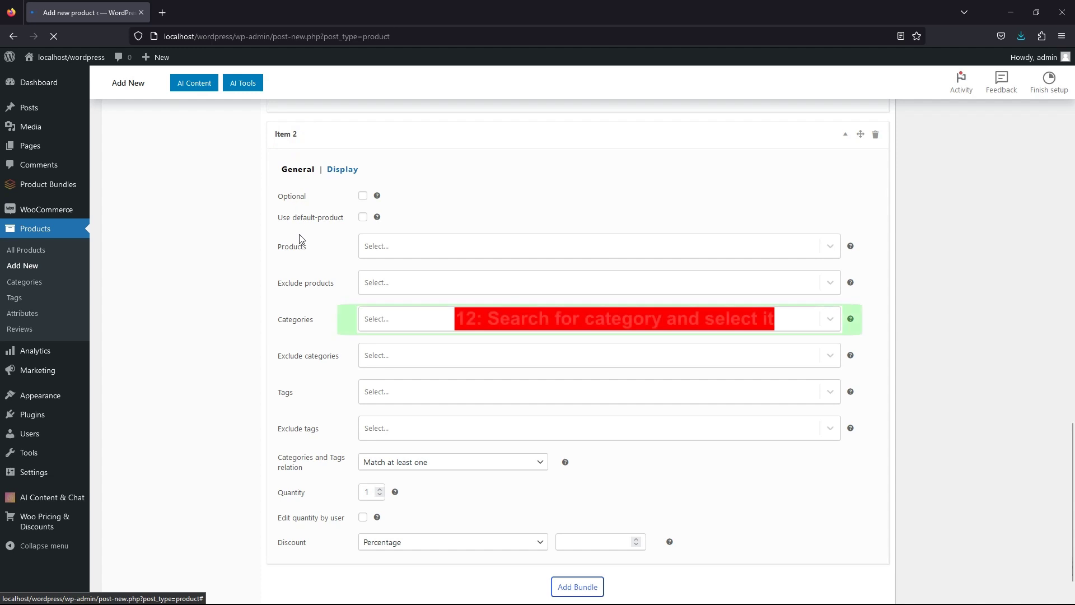
left_click(376, 319)
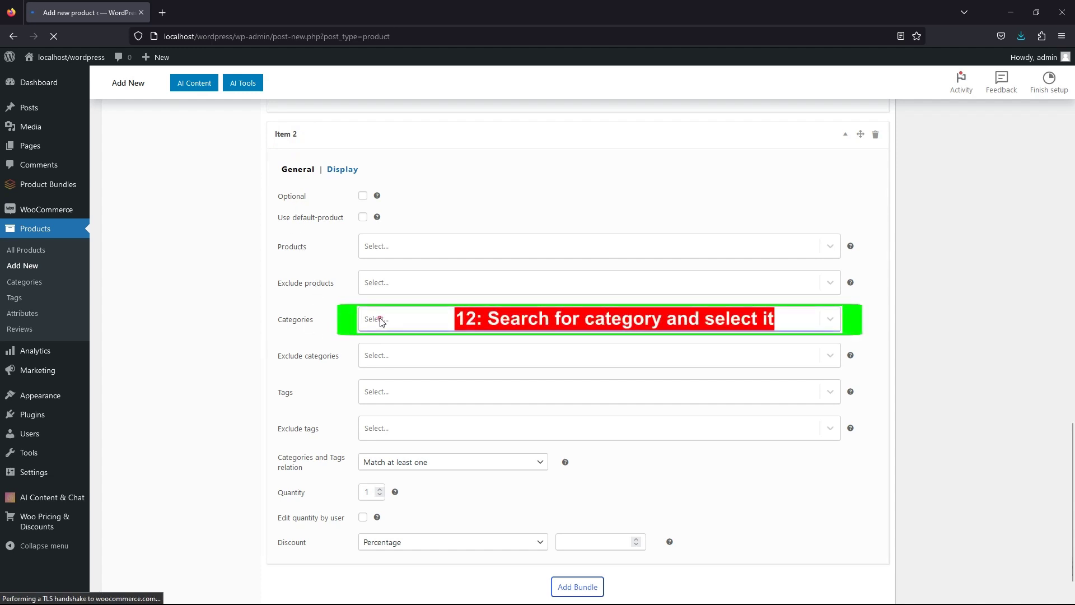
type("pant")
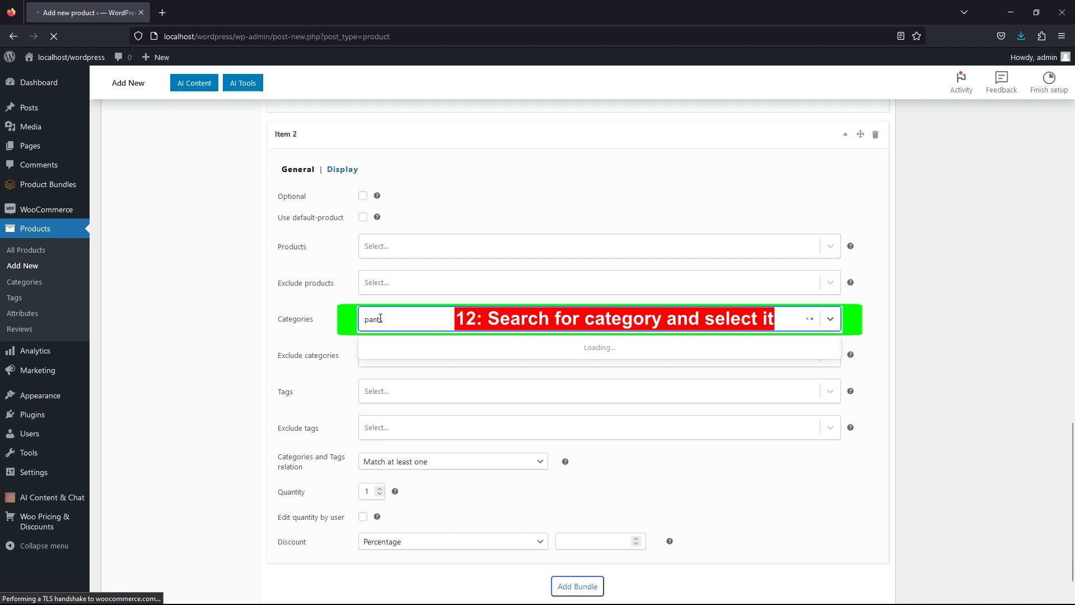
type("s")
left_click(386, 350)
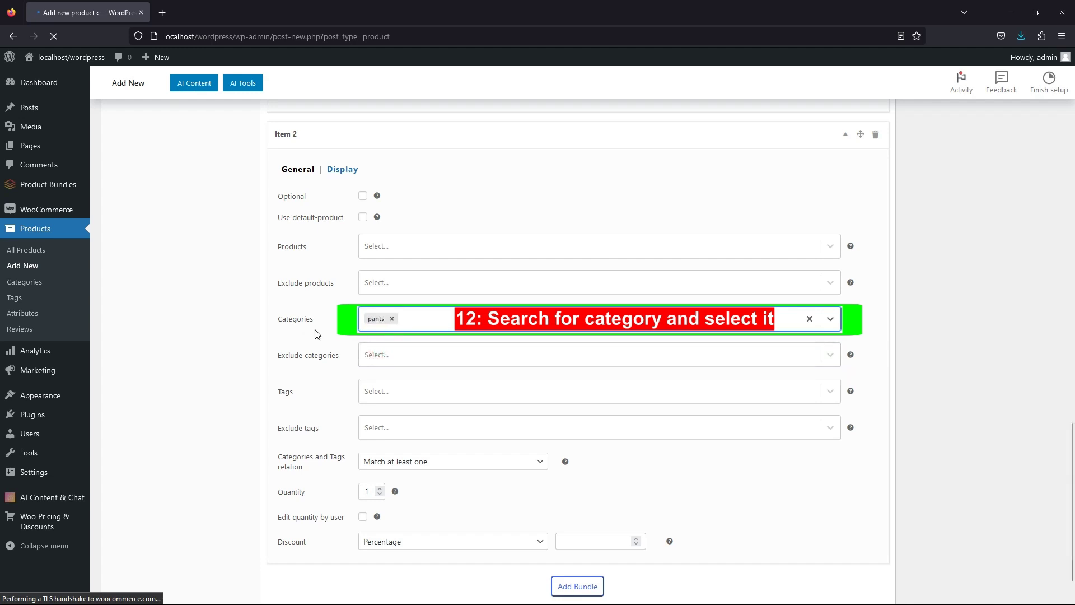
- Add the tag skirt to Item 2 and keep its categories and tags relation at Match at least one
left_click(283, 401)
left_click(386, 399)
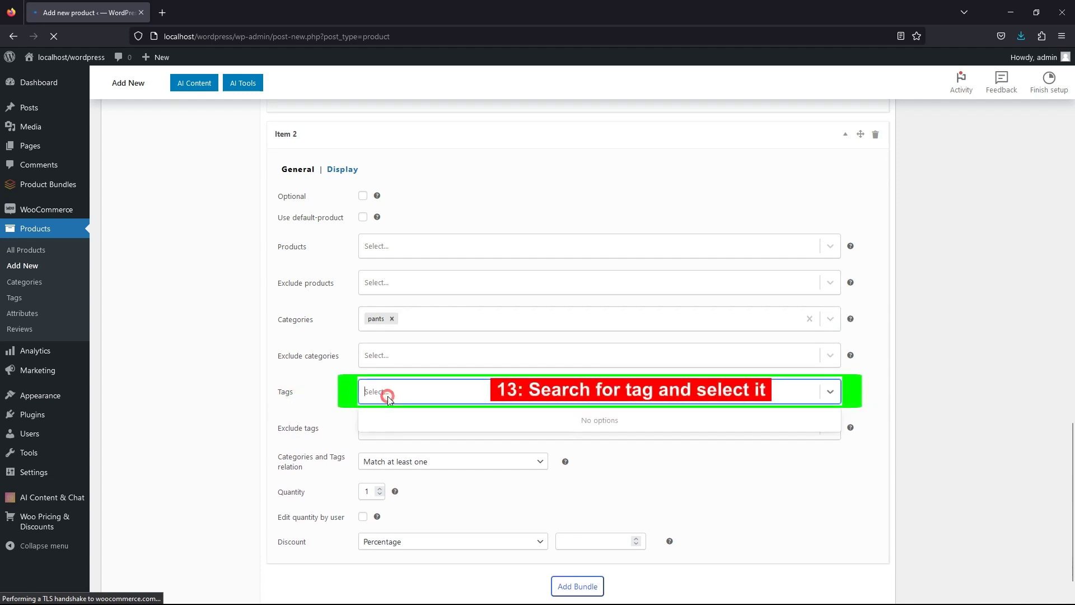
type("skir")
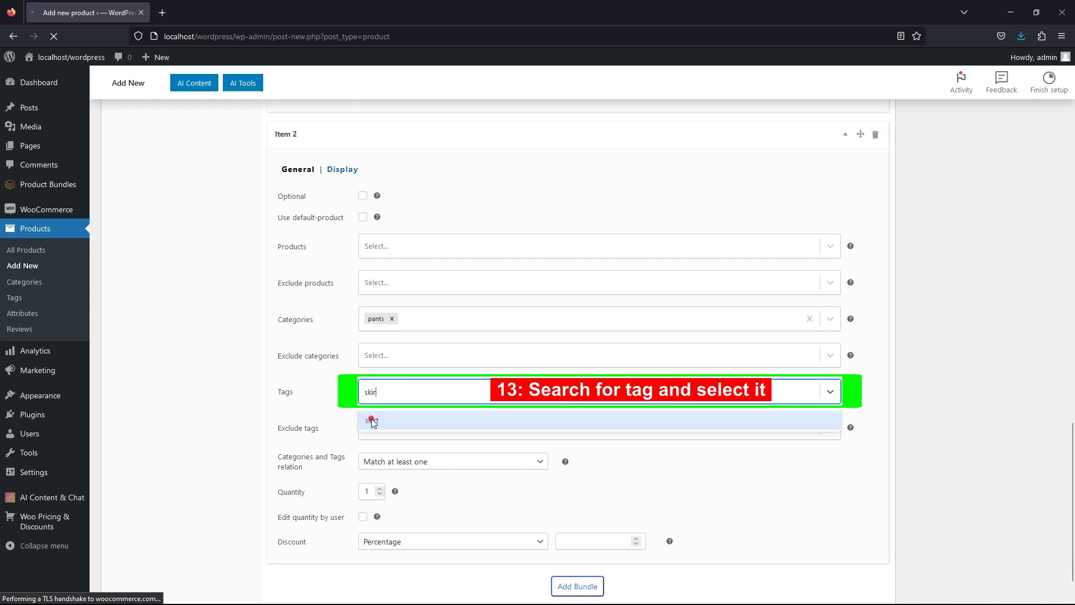
left_click(372, 421)
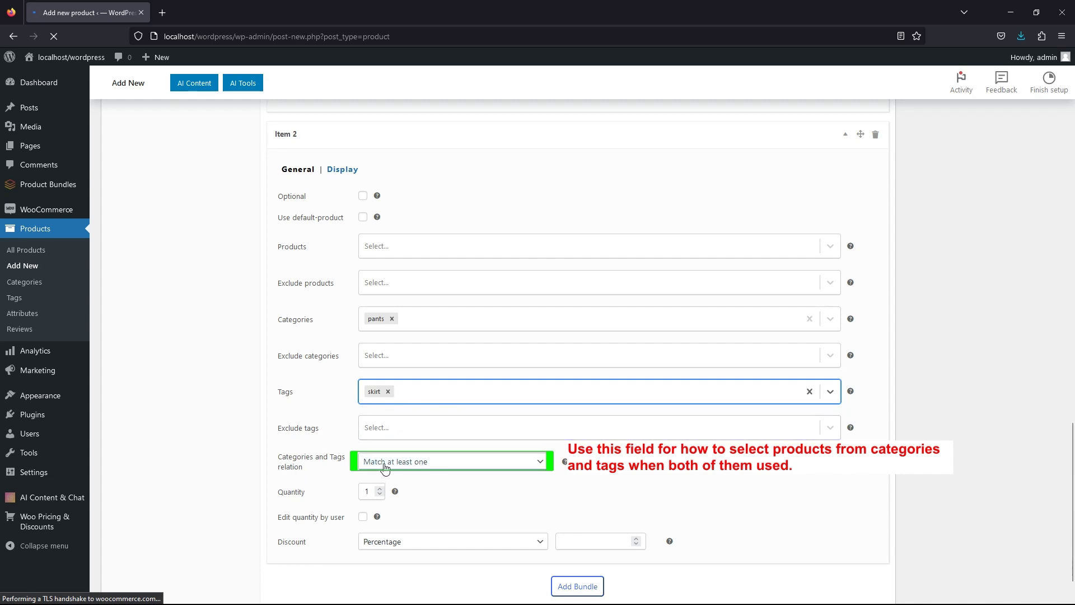
left_click(419, 467)
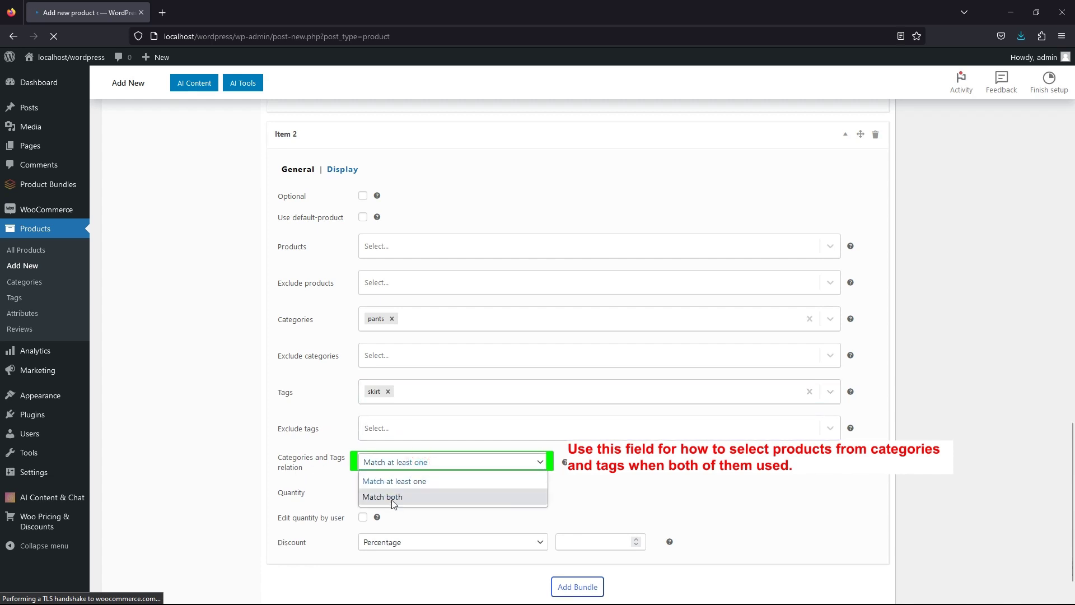
left_click(388, 483)
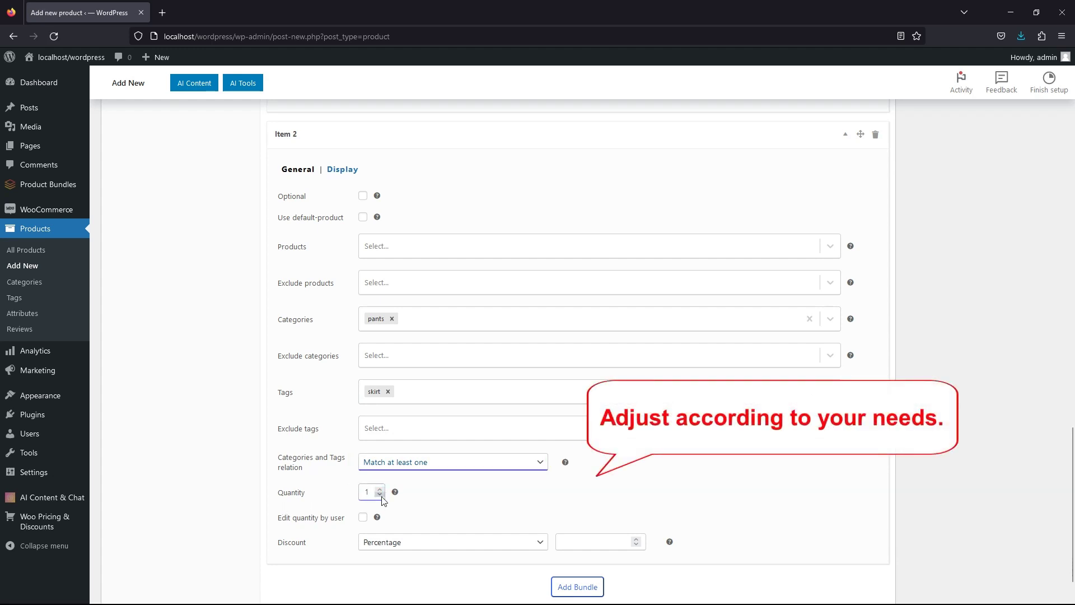
- Let users edit Item 2's quantity and set its percentage discount to 5
left_click(363, 517)
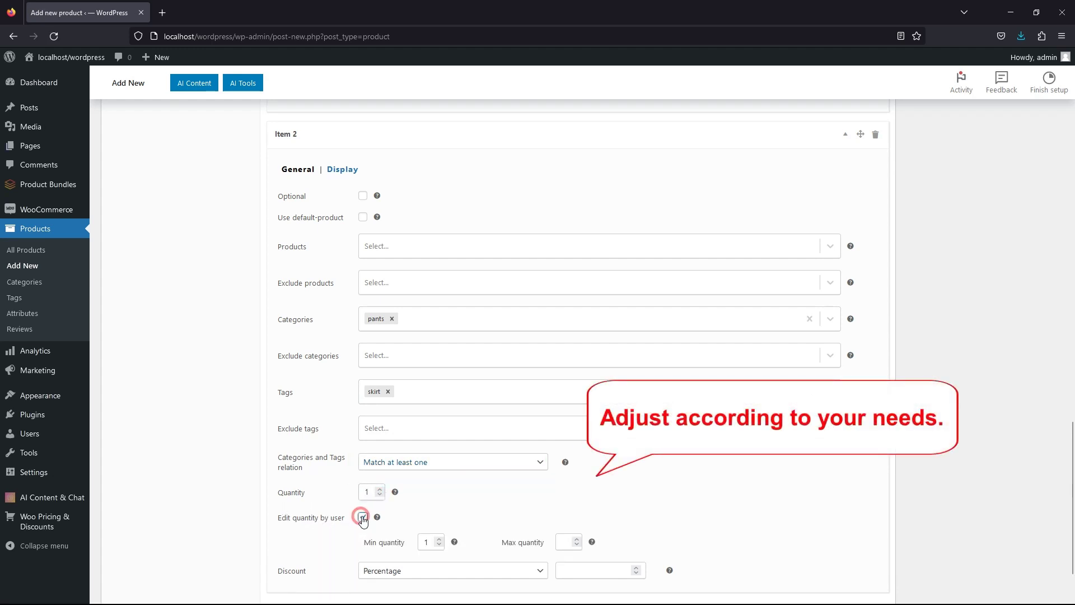
scroll(631, 516, "down", 3)
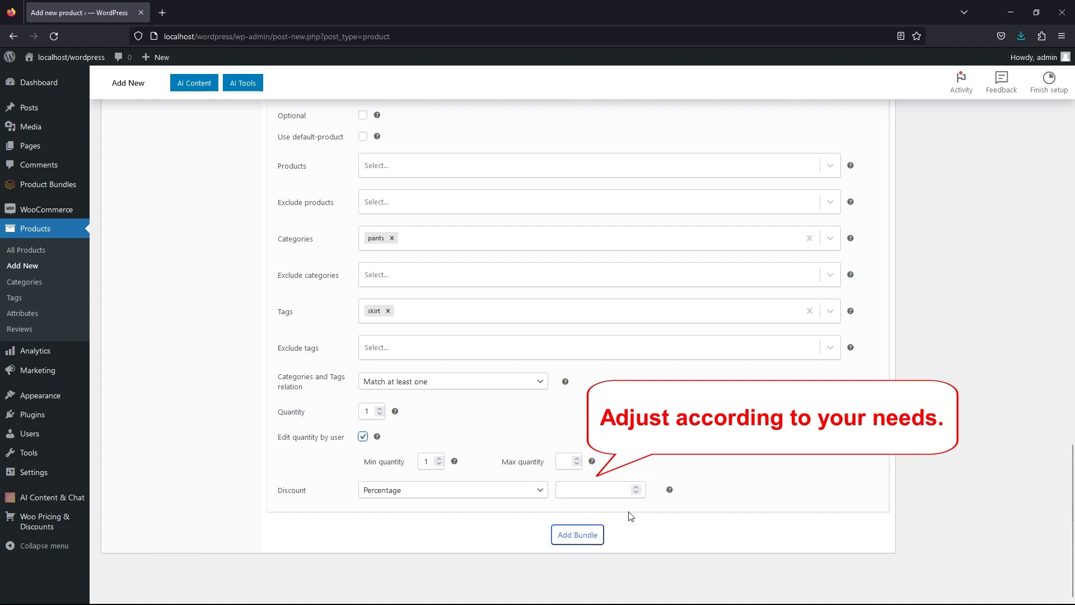
left_click(583, 493)
type("5")
left_click(582, 506)
- Add a third bundle item and make it optional for the customer
left_click(579, 536)
scroll(749, 471, "down", 6)
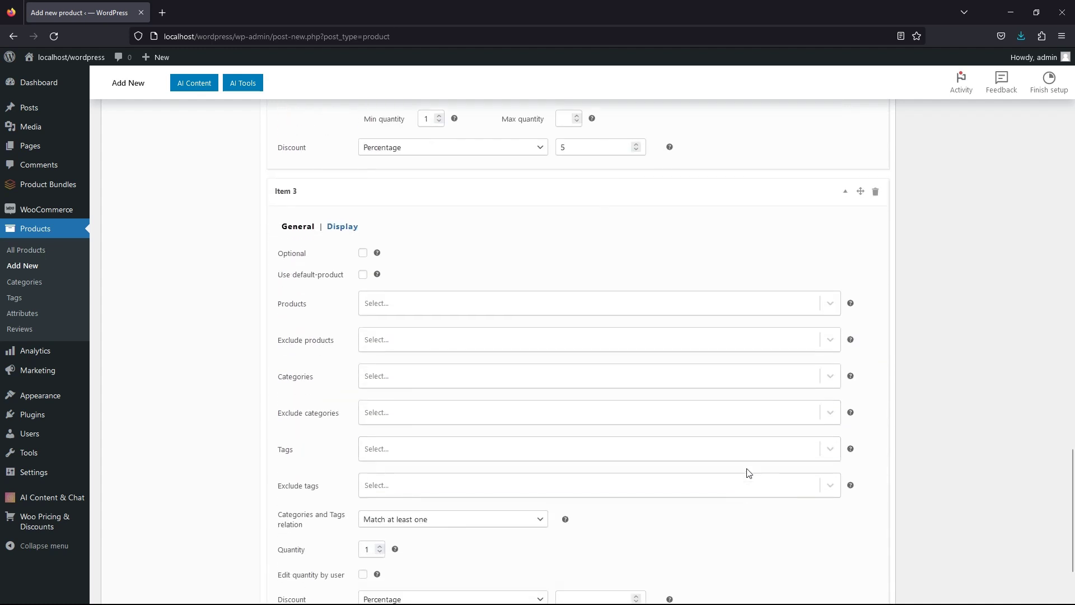
scroll(748, 474, "down", 1)
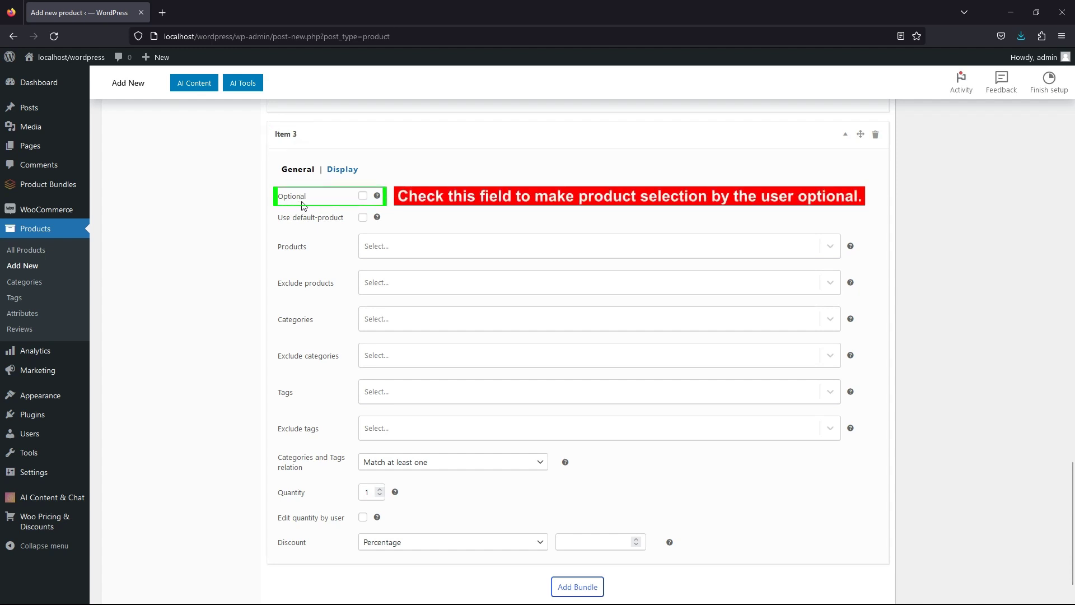
left_click(362, 197)
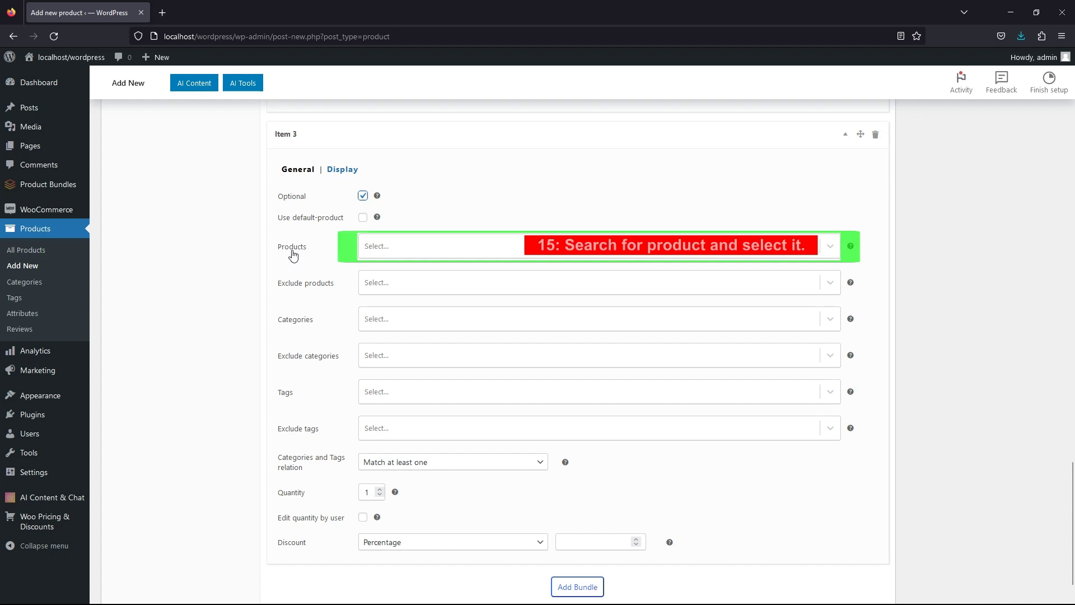
- Assign the products Socks (woo-fasion-socks) and Socks (#105) to bundle Item 3
left_click(398, 249)
type("soc")
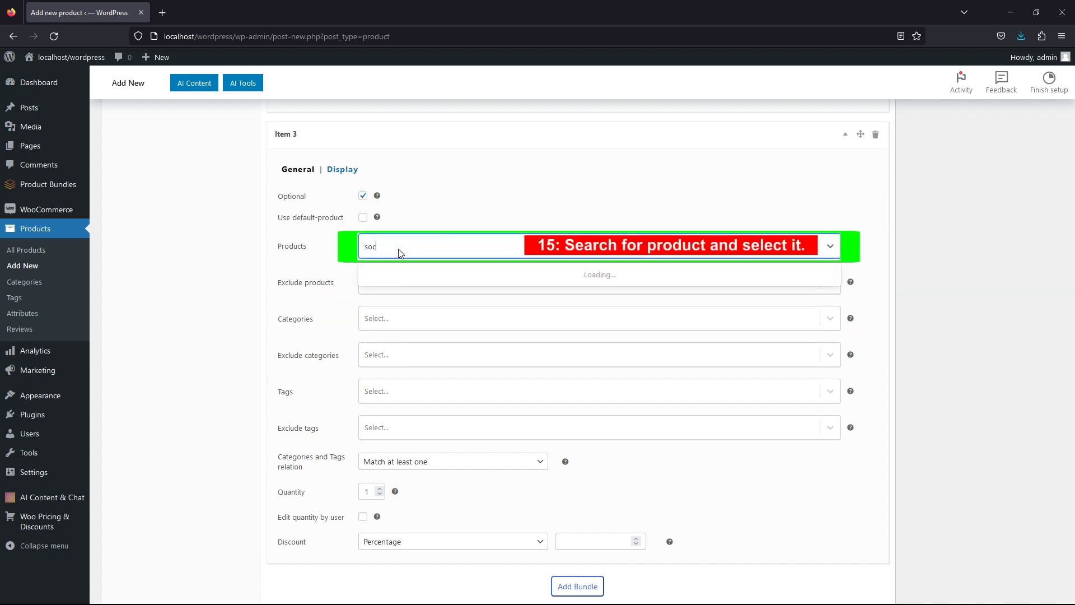
type("k")
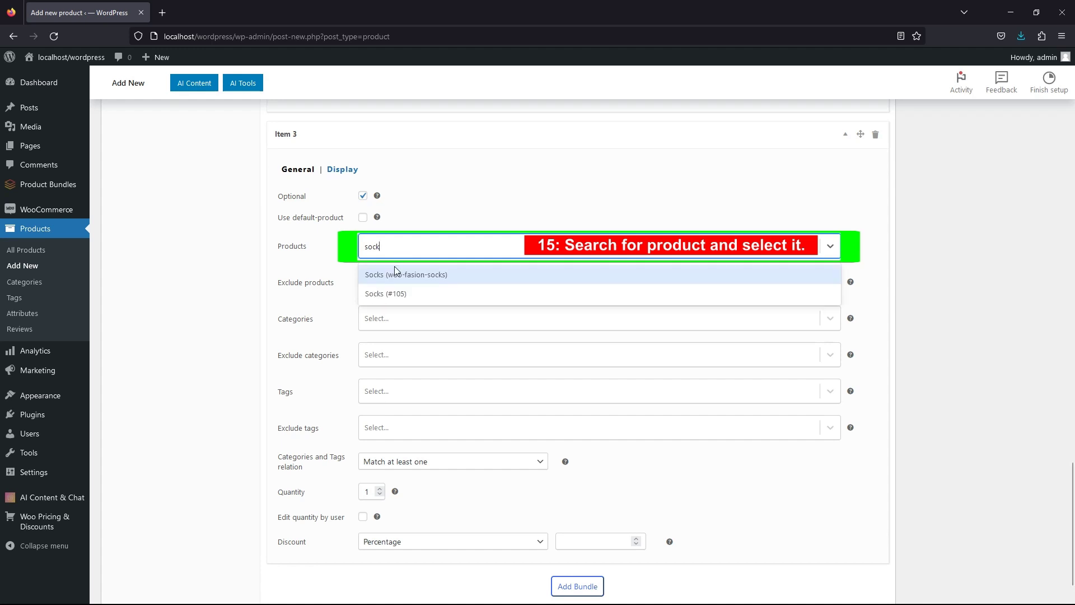
left_click(395, 272)
type("so")
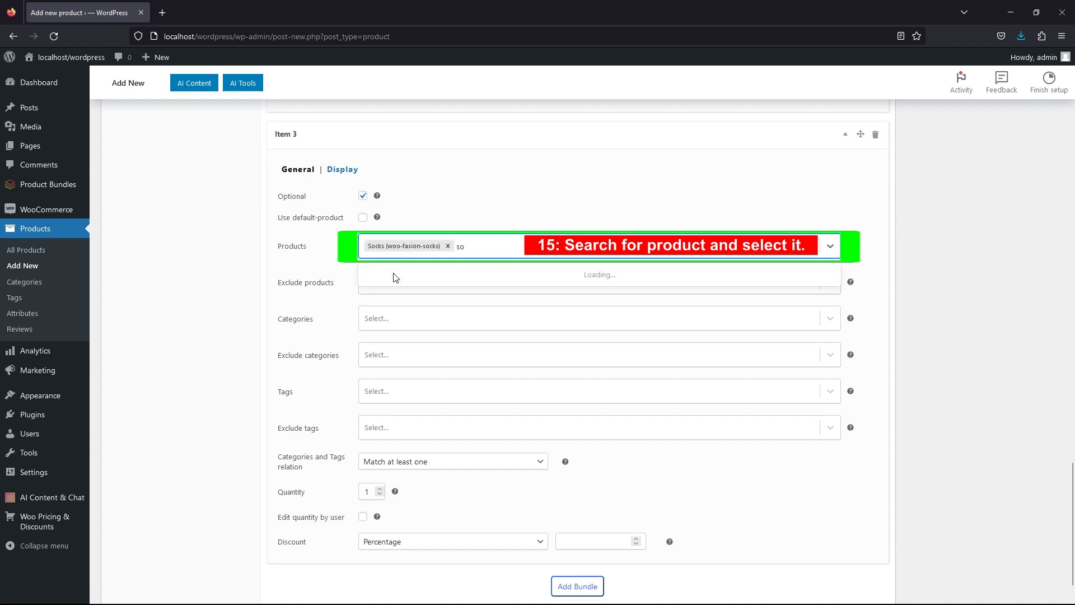
type("ck")
left_click(396, 275)
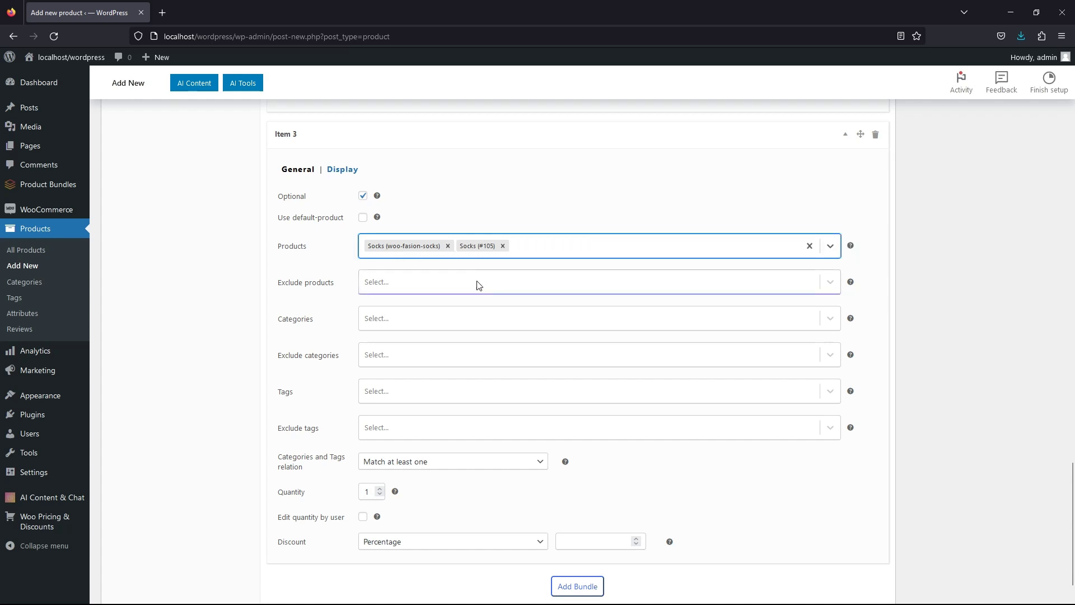
- Let users edit Item 3's quantity and set its percentage discount to 15
scroll(480, 415, "down", 2)
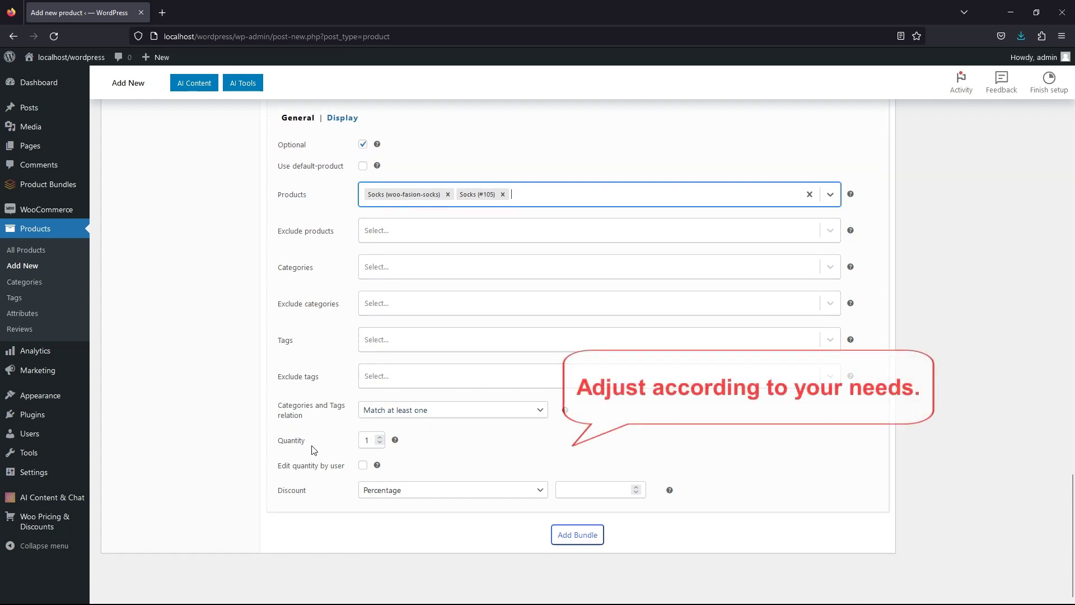
left_click(354, 474)
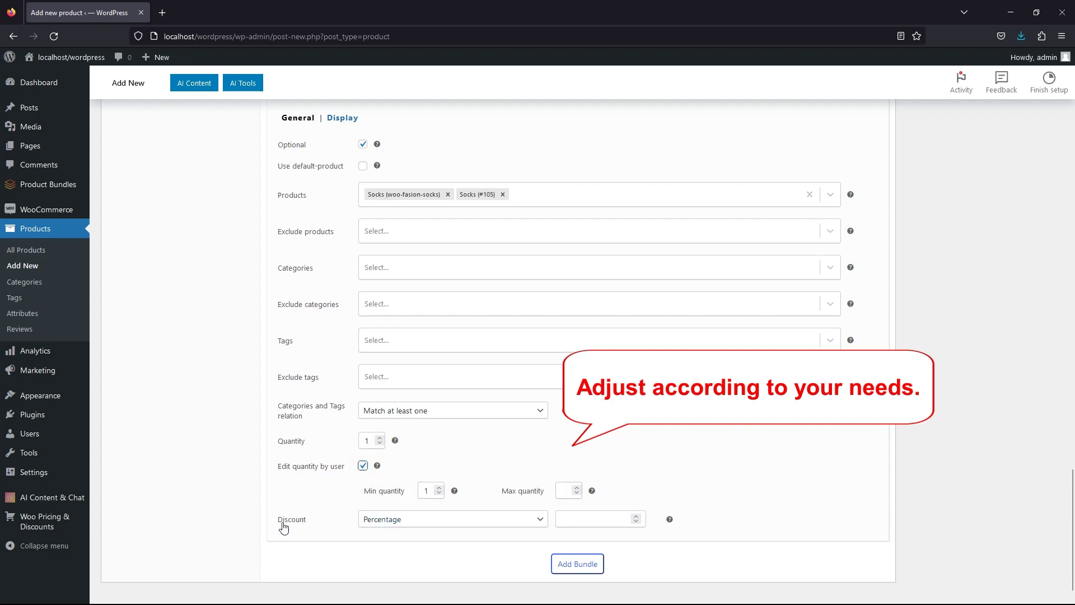
left_click(571, 516)
type("15")
left_click(570, 528)
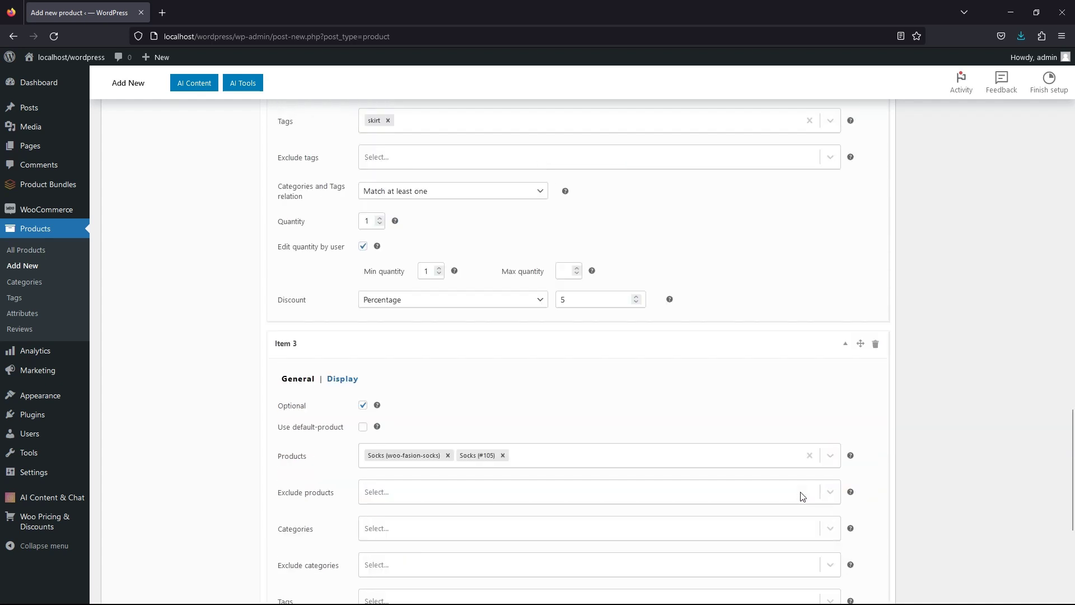
scroll(802, 497, "up", 15)
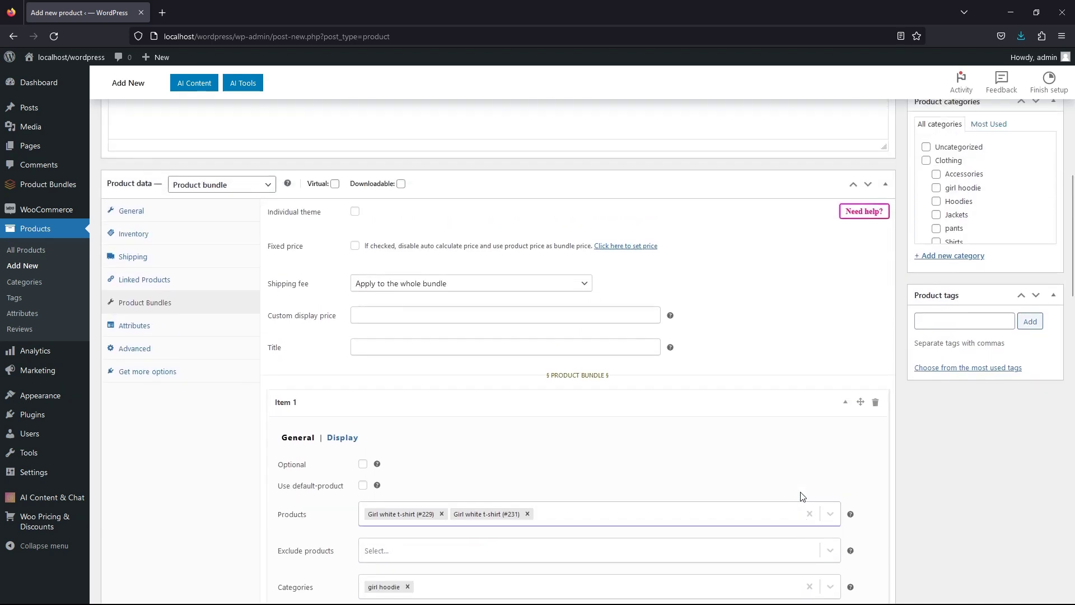
scroll(803, 496, "up", 1)
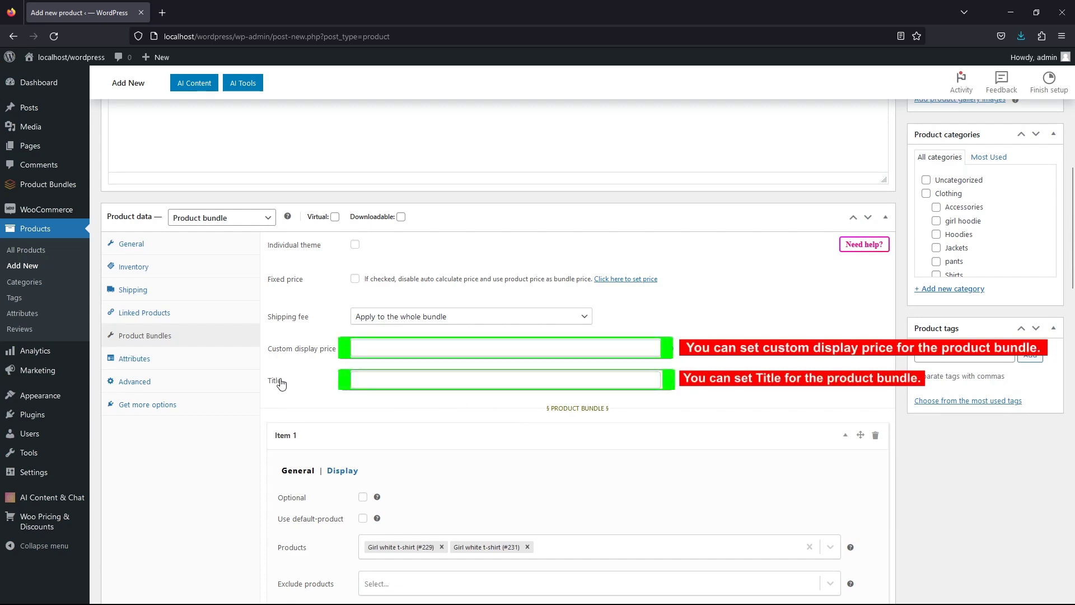
- Set the bundle's title to "please seclet your product" and publish the Clothes Bundle product
left_click(374, 384)
type("please seclet your product")
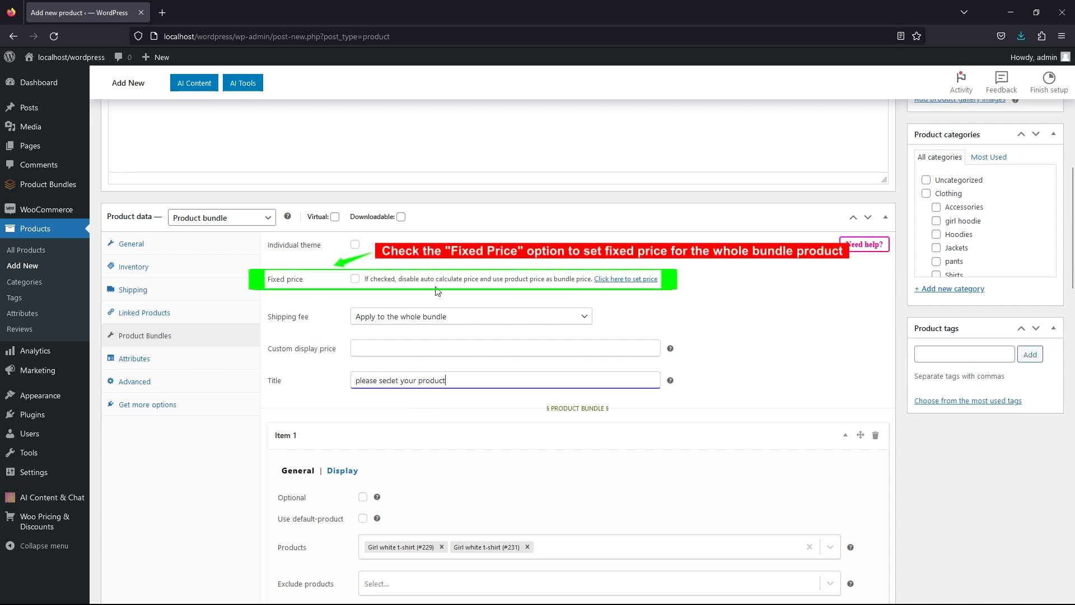
left_click(355, 280)
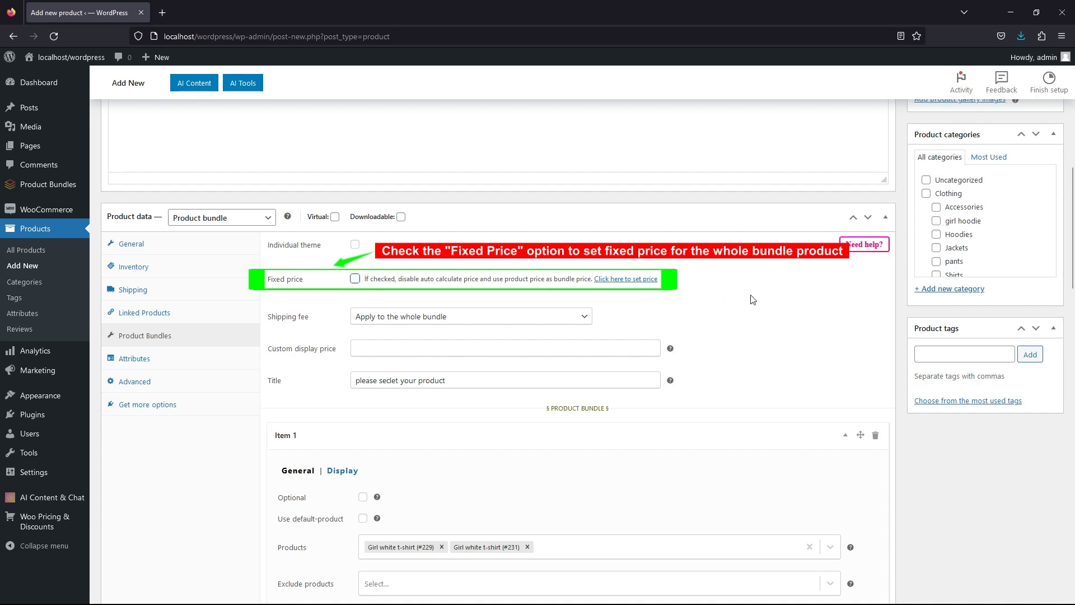
scroll(812, 308, "up", 10)
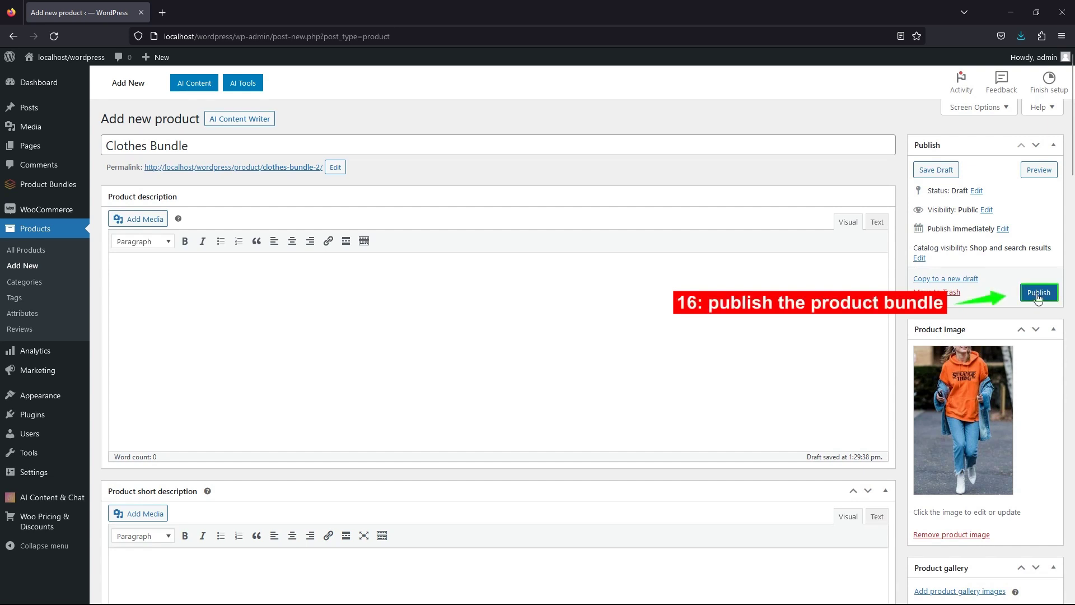
left_click(1037, 295)
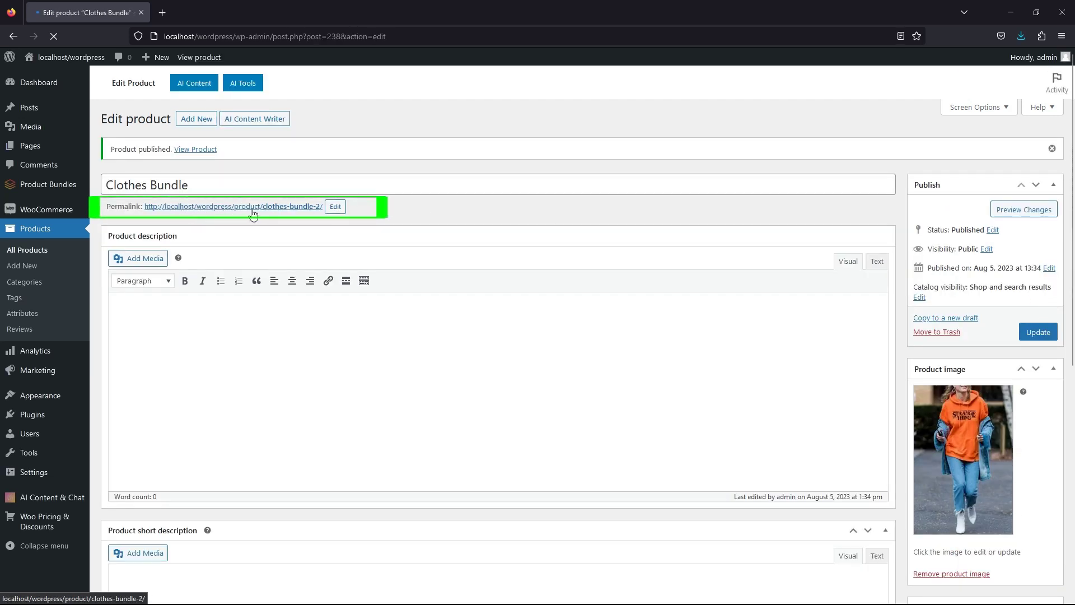
- Open the published Clothes Bundle's product page in a new browser tab and switch to it
right_click(235, 212)
key("Escape")
right_click(234, 212)
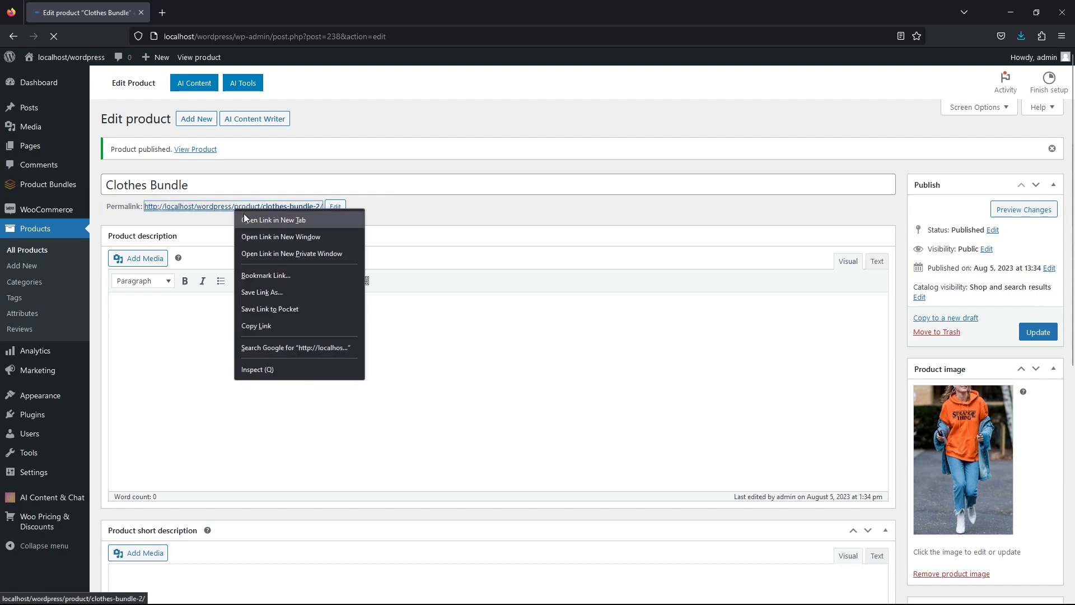
left_click(252, 220)
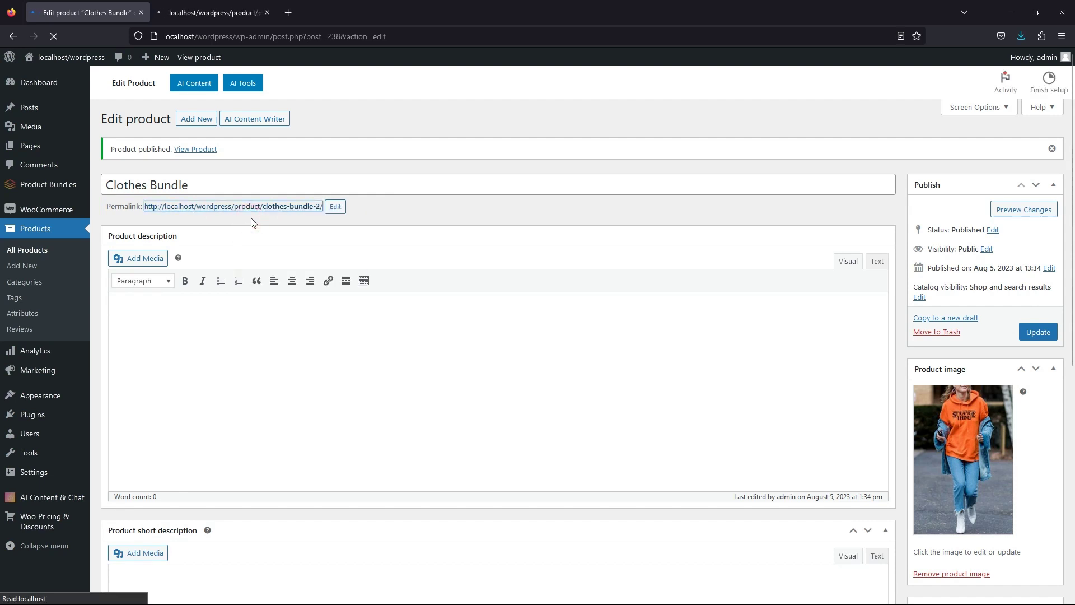
left_click(232, 17)
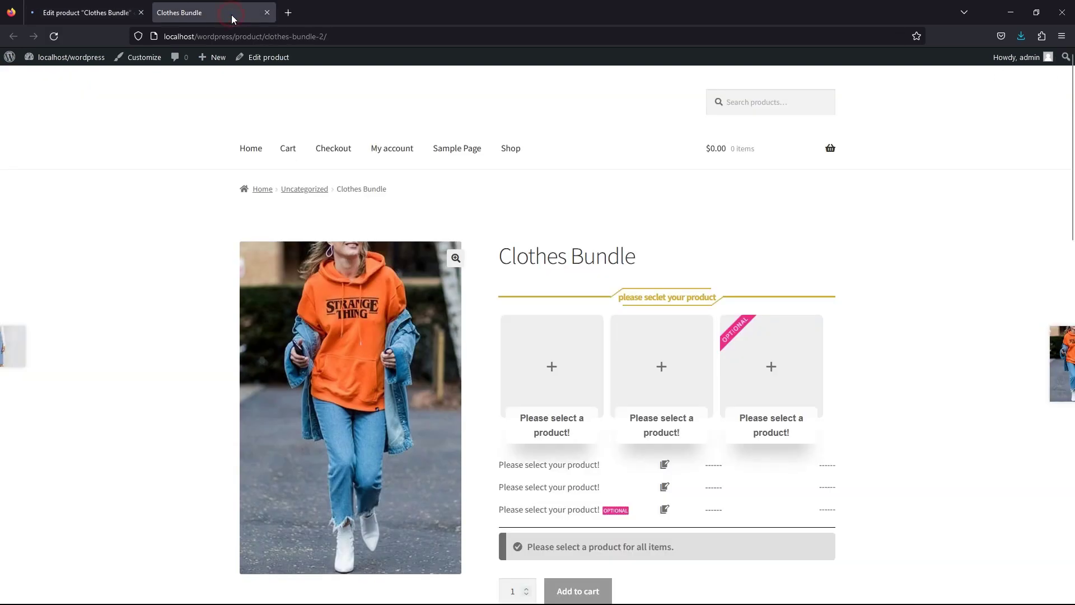
- Browse the choices for the first bundle item and select the $25.00 Jacket
scroll(757, 230, "down", 3)
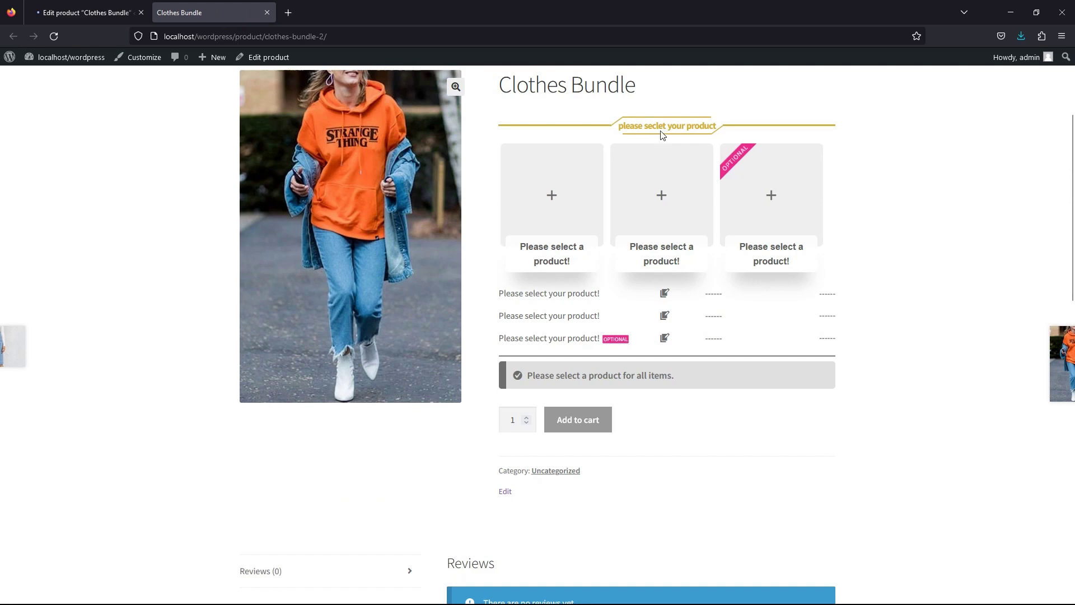
left_click(575, 239)
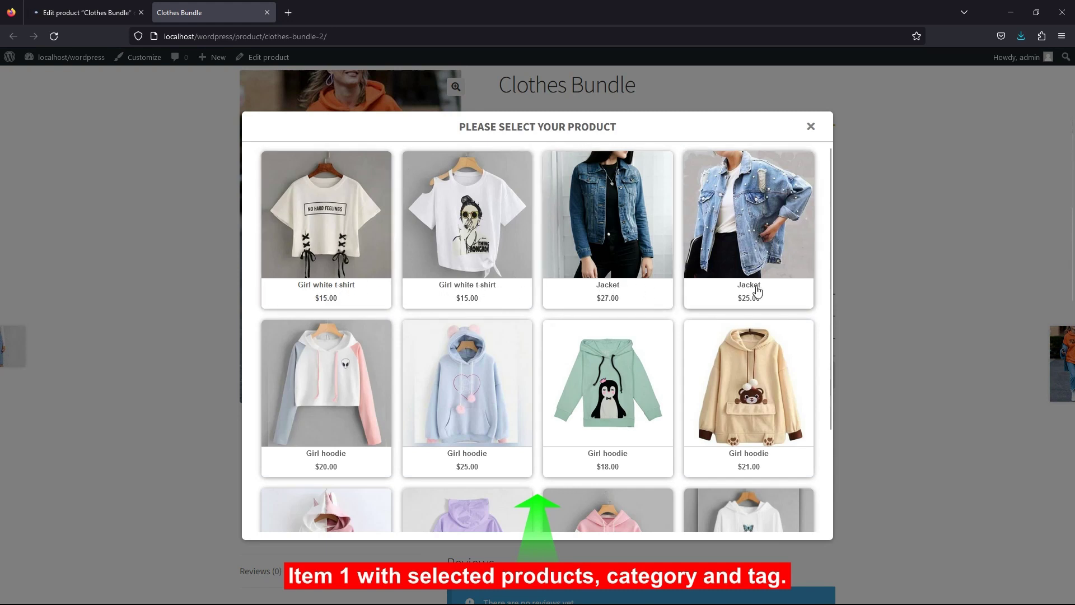
scroll(759, 288, "down", 3)
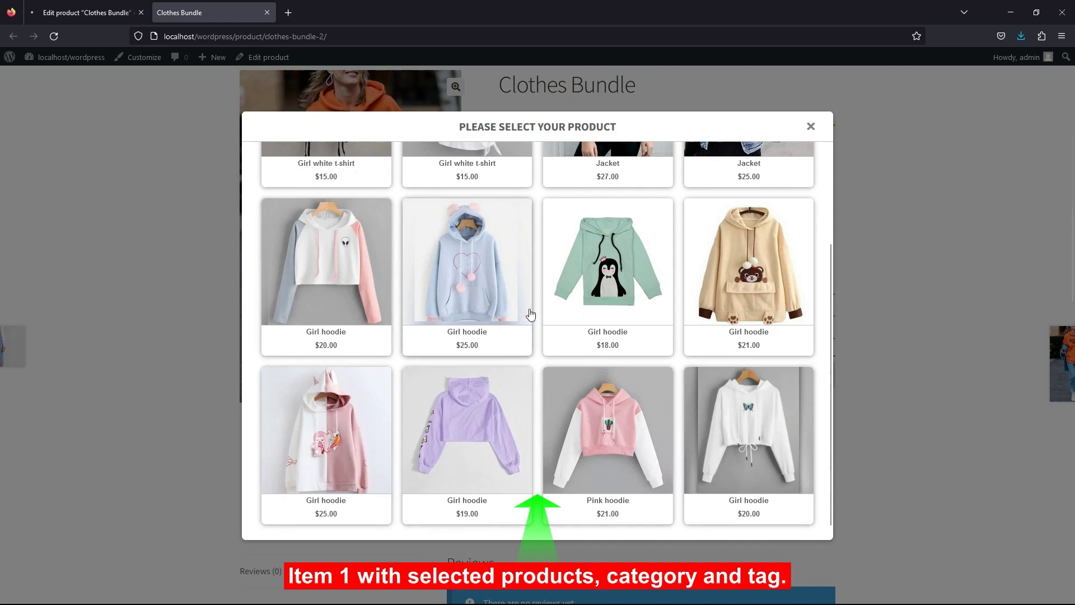
scroll(775, 303, "up", 3)
left_click(750, 249)
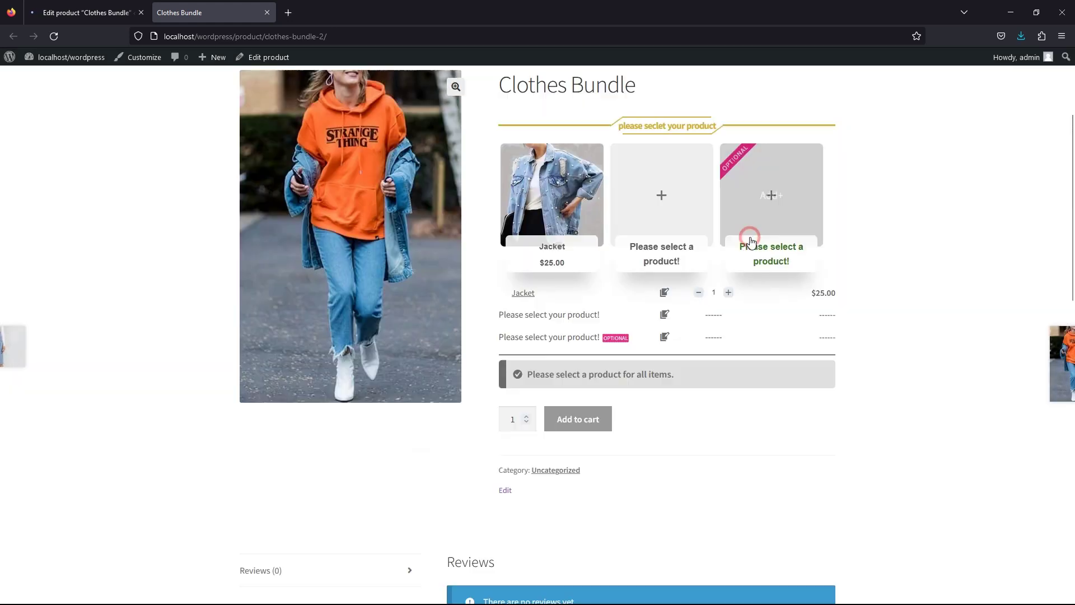
- Browse the choices for the second bundle item and select the jean short skirt
mouse_move(553, 255)
mouse_move(657, 253)
left_click(658, 218)
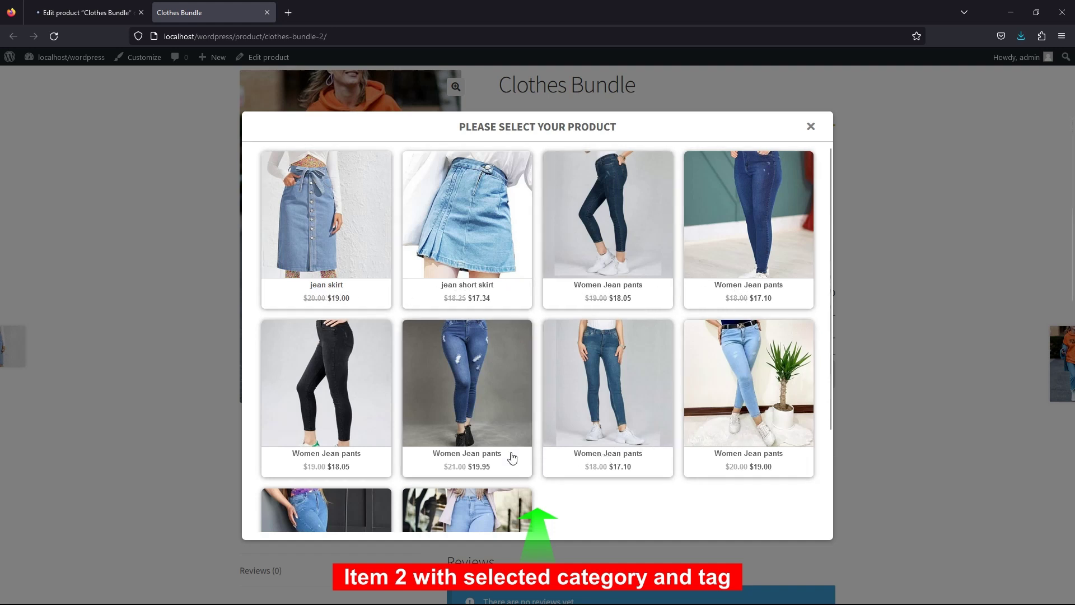
scroll(336, 454, "down", 3)
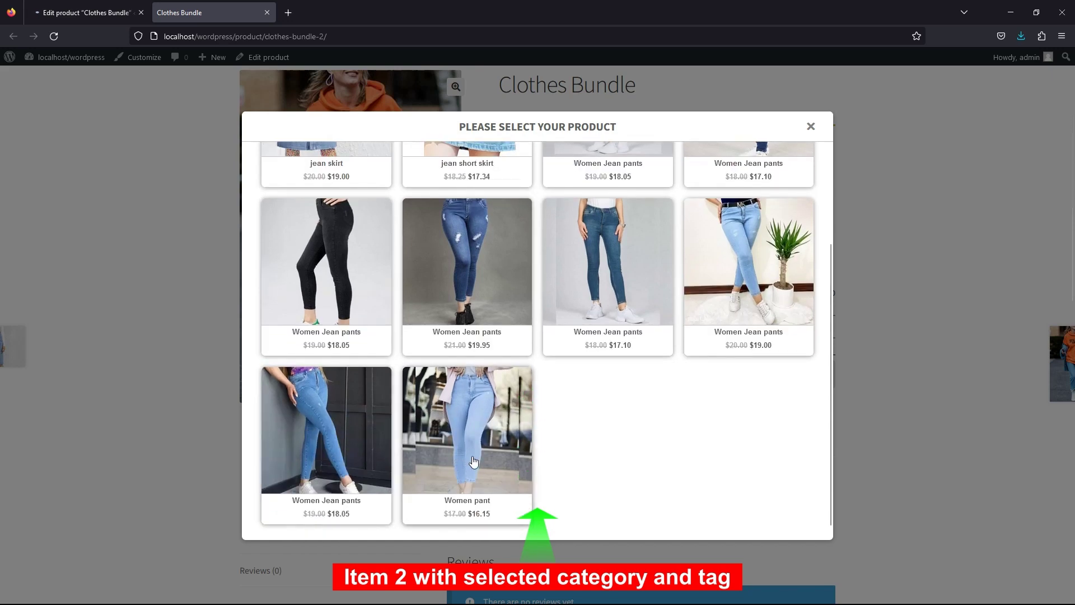
scroll(530, 448, "up", 3)
left_click(489, 254)
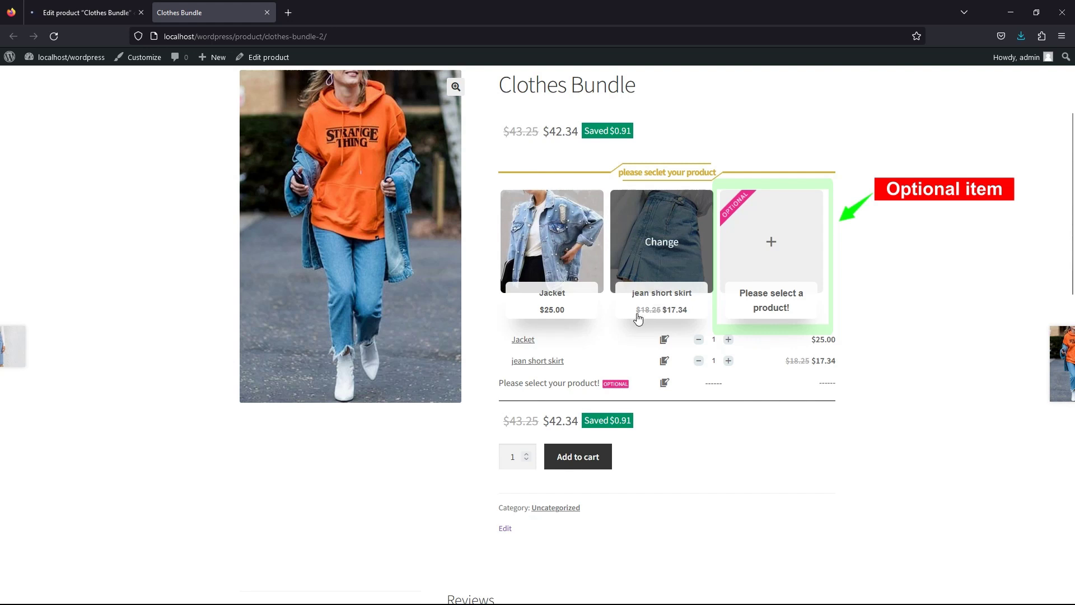
- Select the $4.25 Socks as the optional third item and add the Clothes Bundle to the cart
mouse_move(772, 262)
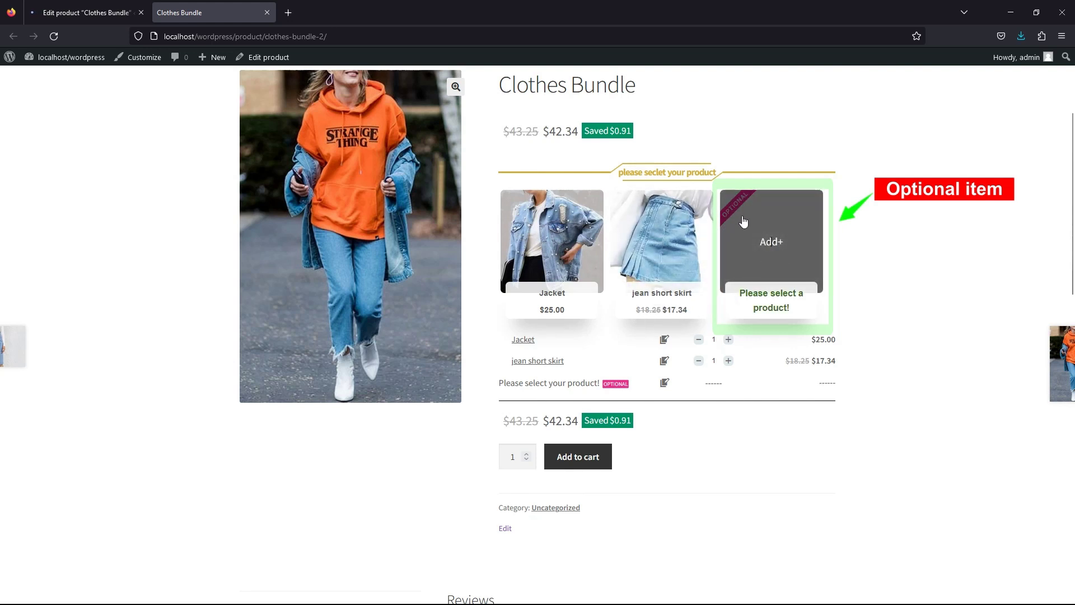
left_click(762, 268)
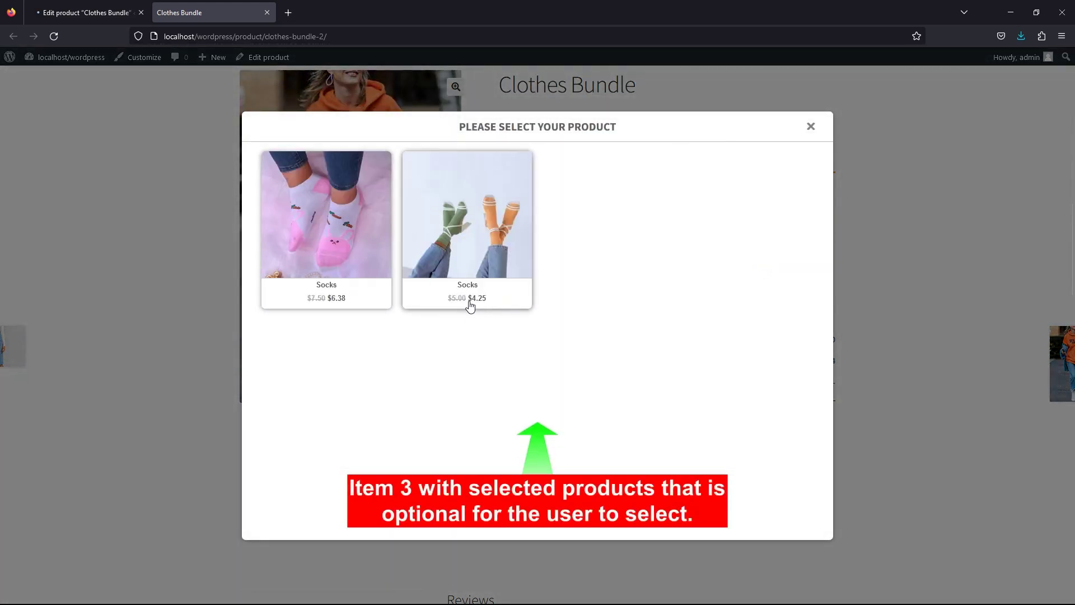
left_click(444, 296)
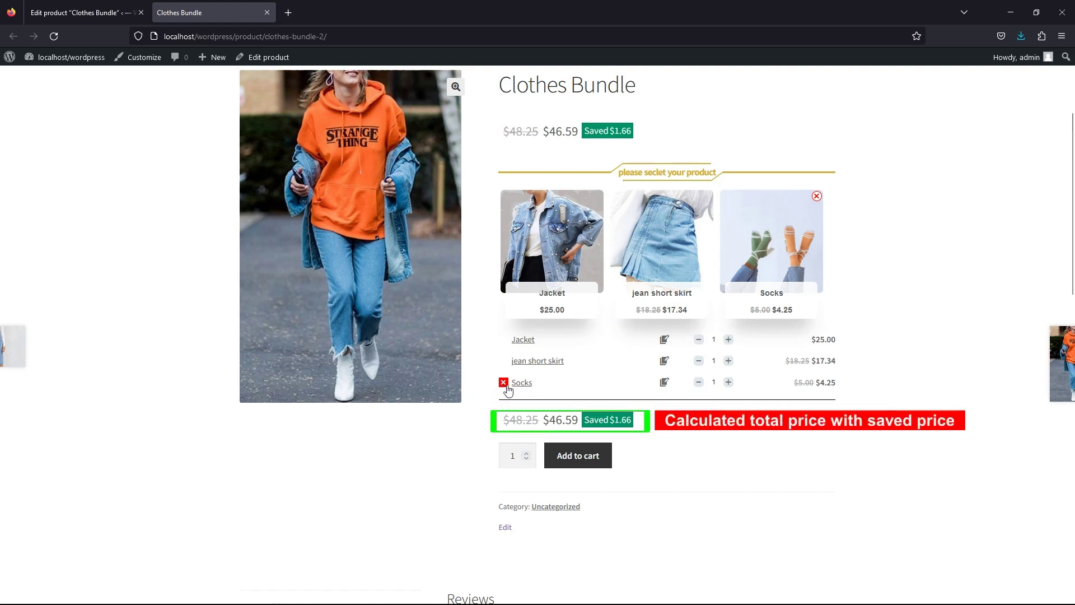
left_click(588, 457)
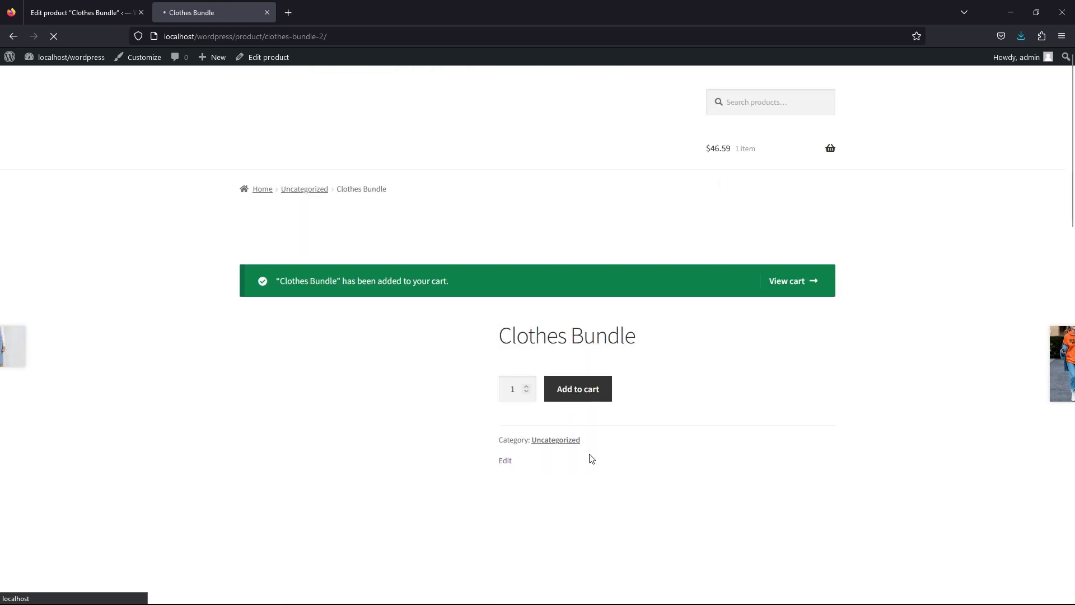
- Open the cart in a new browser tab and review how the Clothes Bundle, its items and the totals are listed
right_click(777, 279)
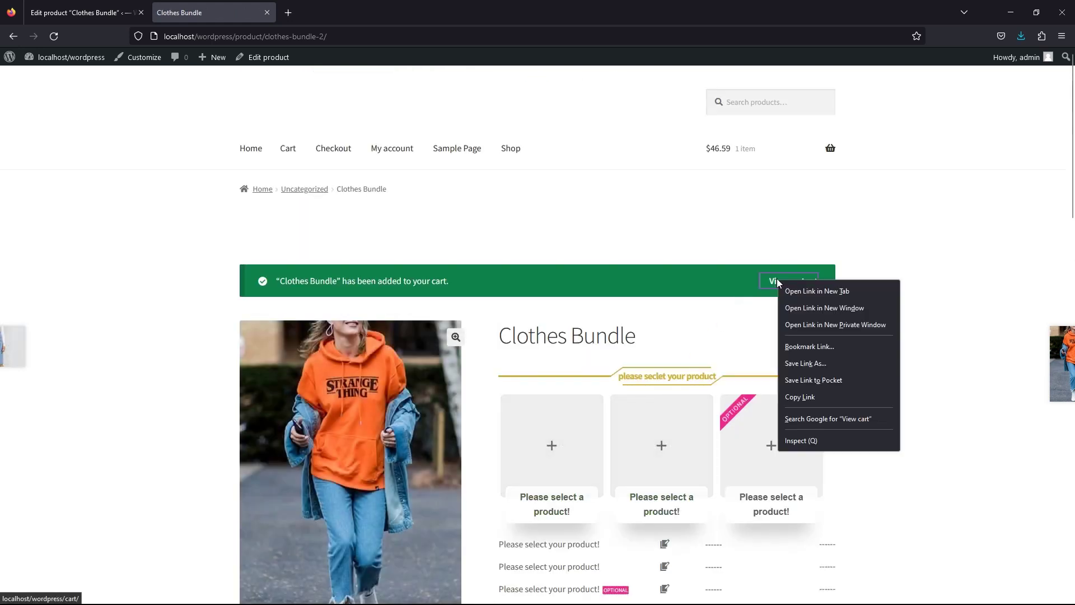
left_click(816, 291)
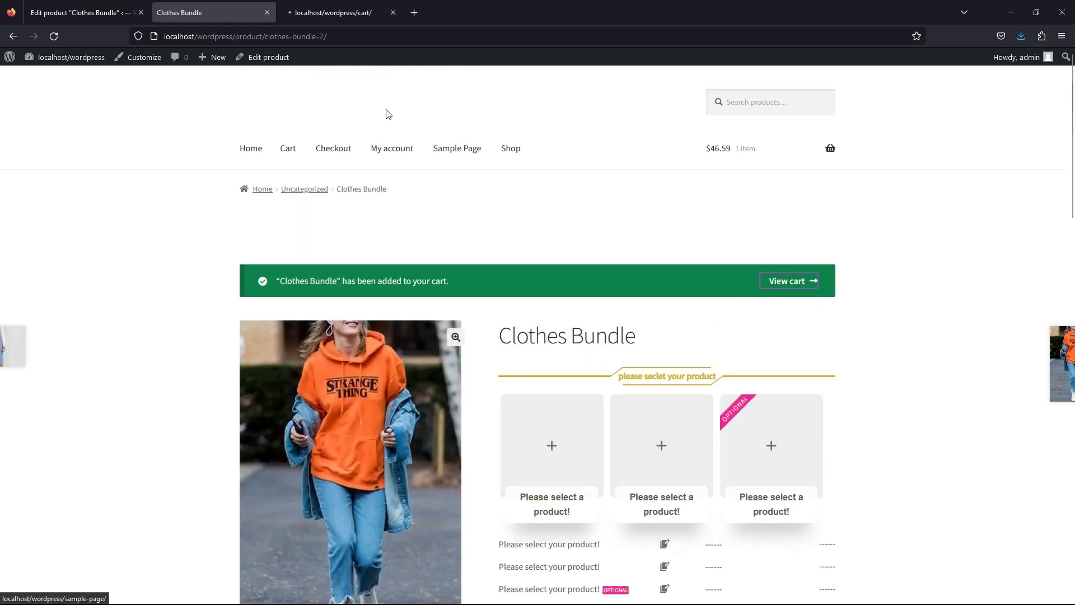
left_click(334, 15)
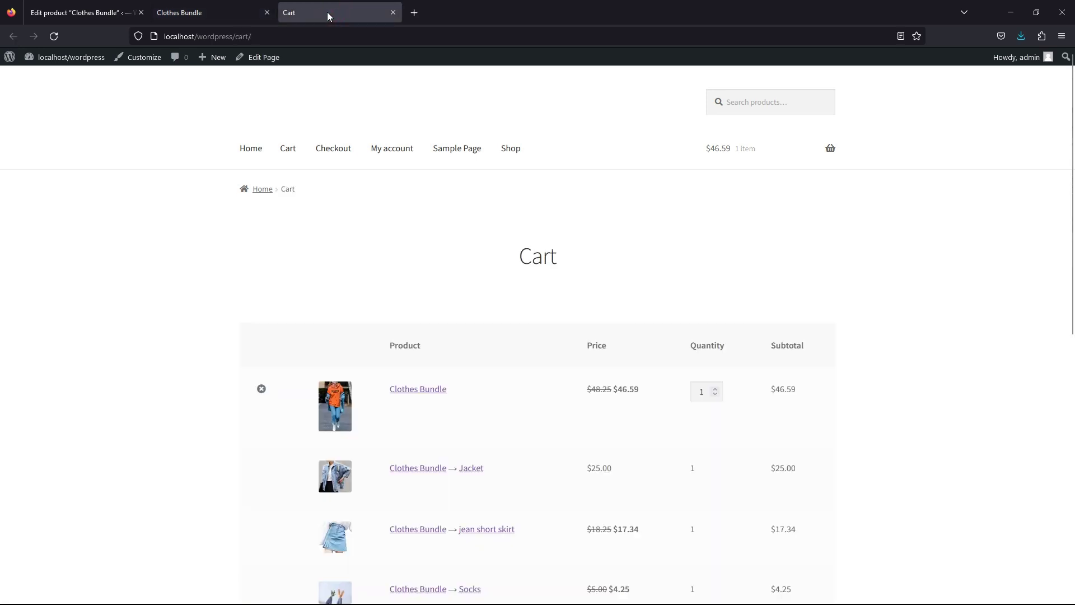
scroll(598, 190, "down", 3)
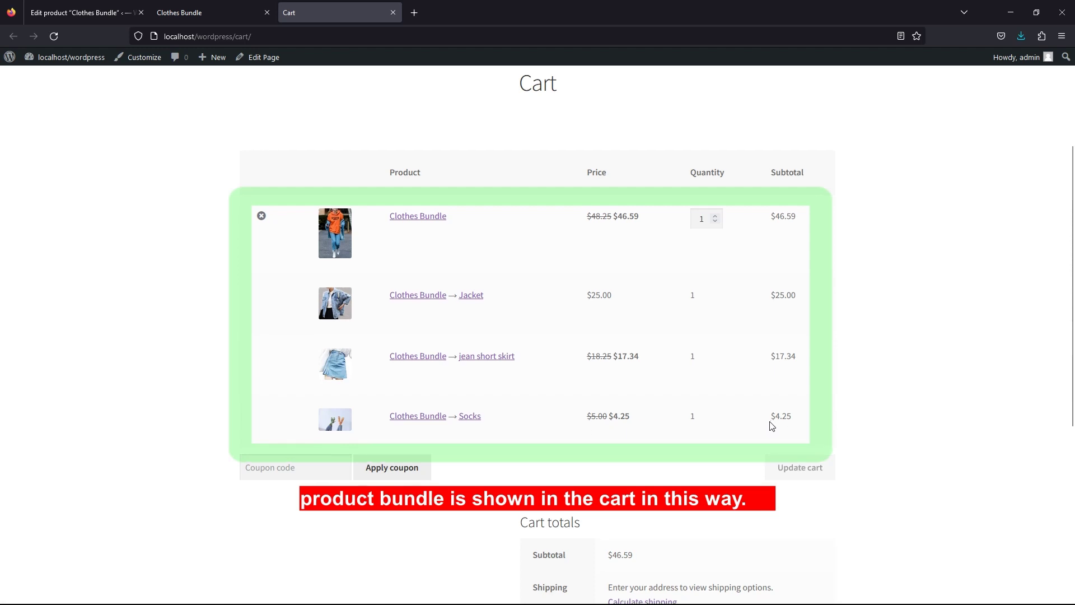
scroll(716, 440, "down", 2)
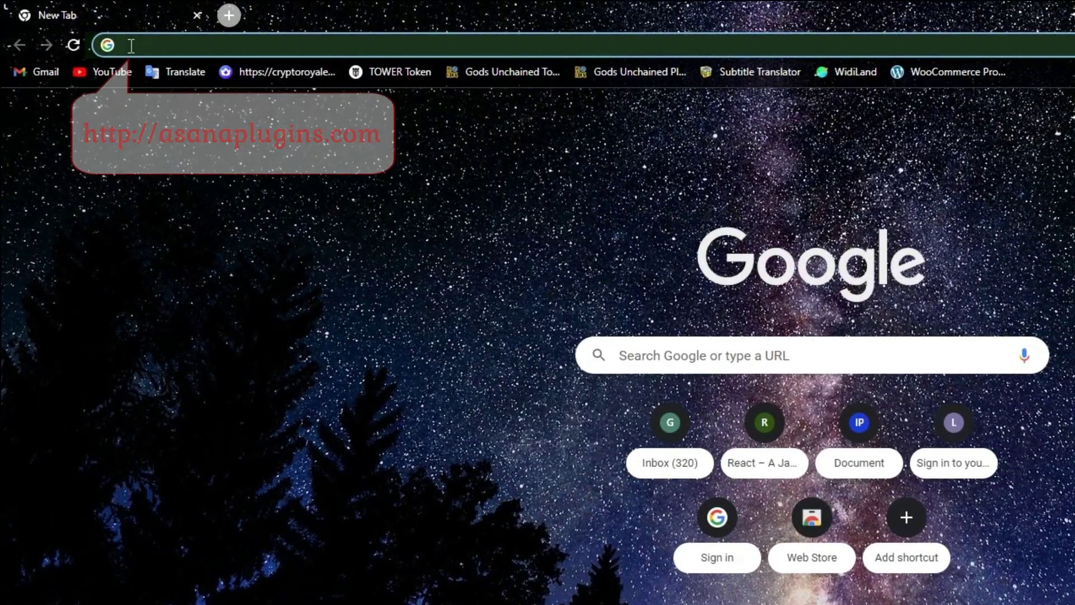
- In Chrome, go to asanaplugins.com and open the purchase options for the WooCommerce Product Bundles plugin
type("asanaplugins.com")
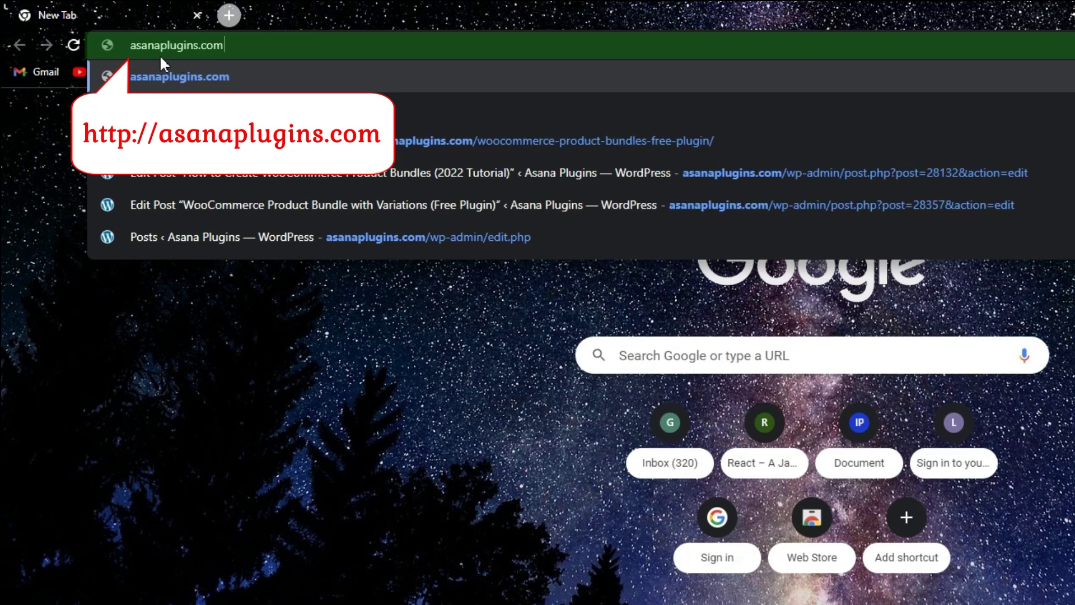
key("Return")
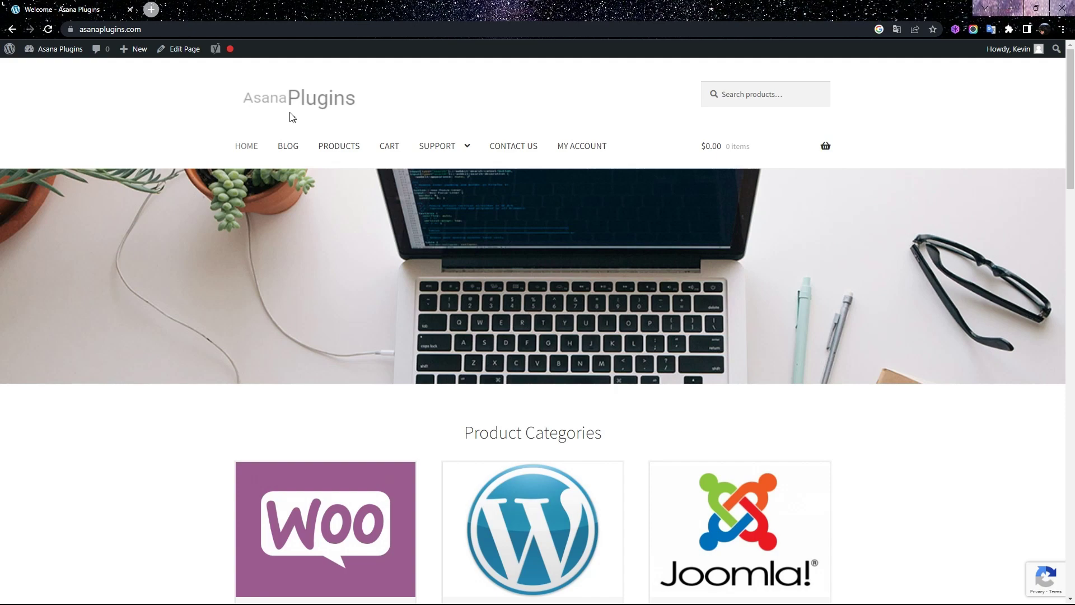
scroll(696, 233, "down", 4)
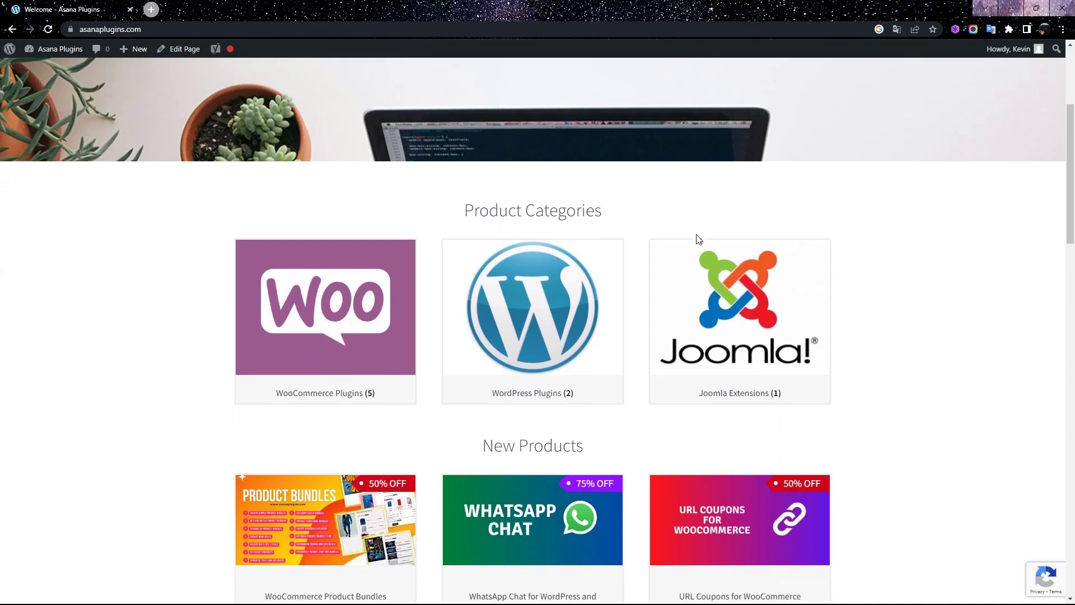
scroll(696, 240, "down", 6)
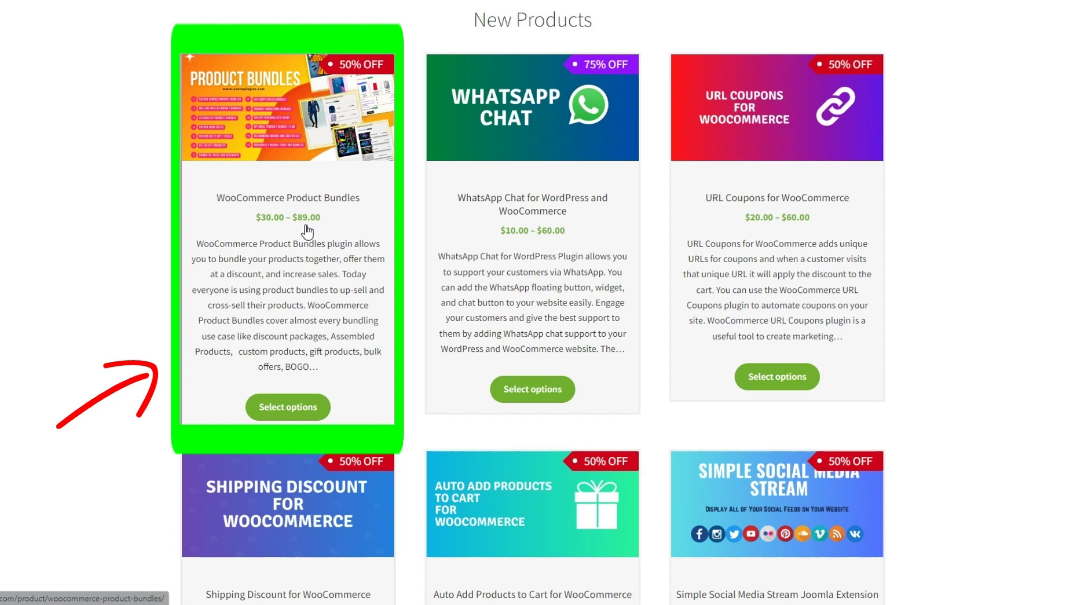
left_click(281, 417)
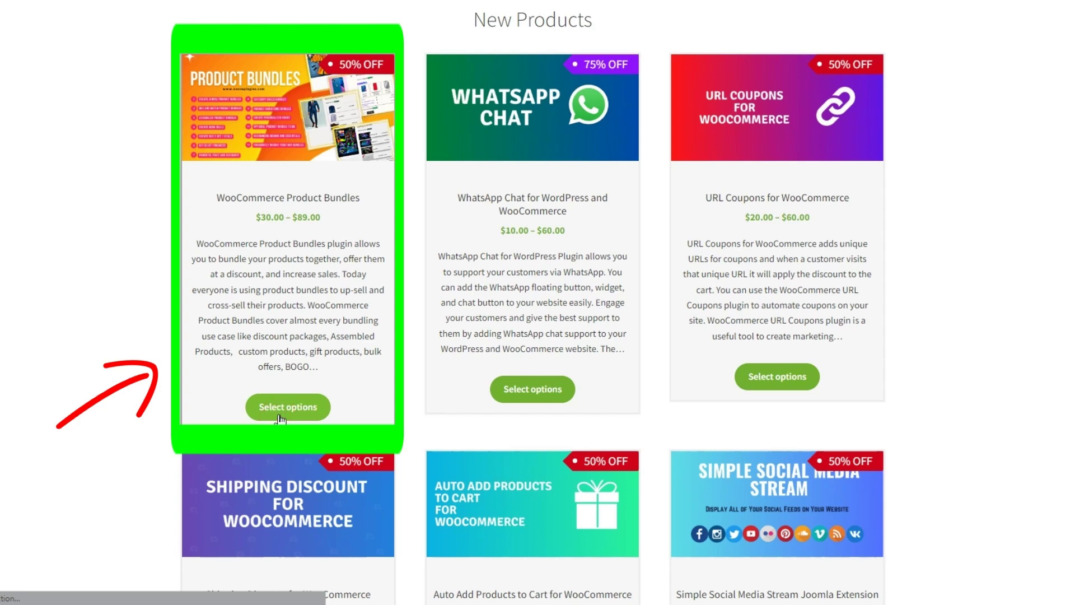